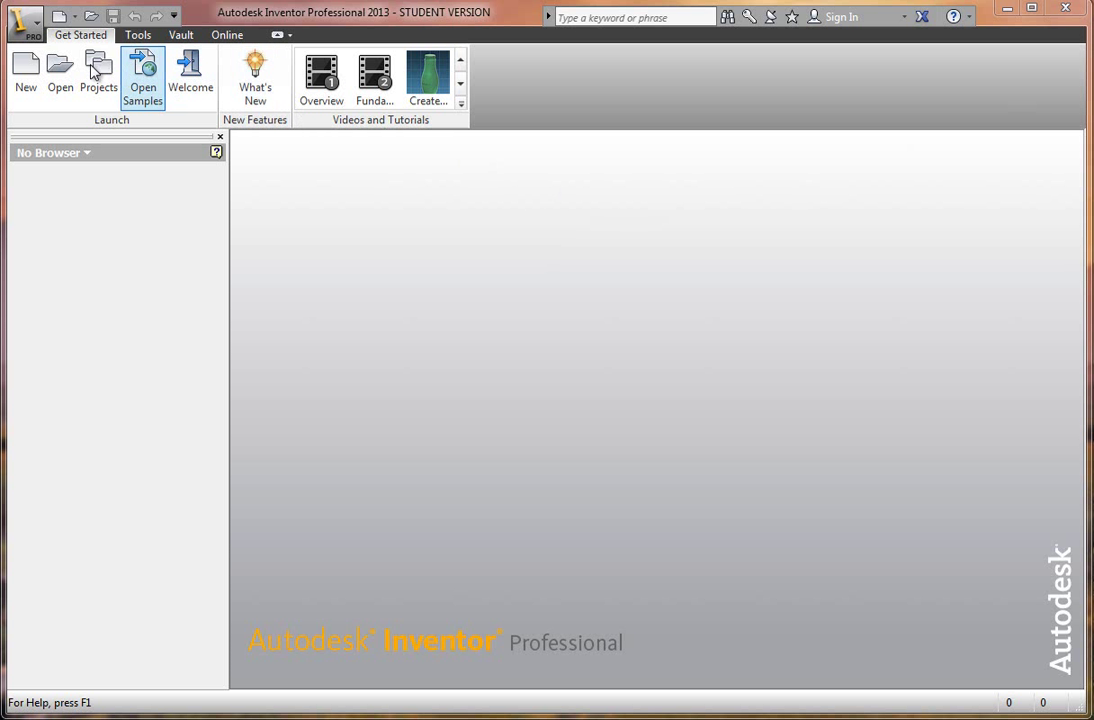
Step: Create a new assembly from the Standard.iam template
click(27, 78)
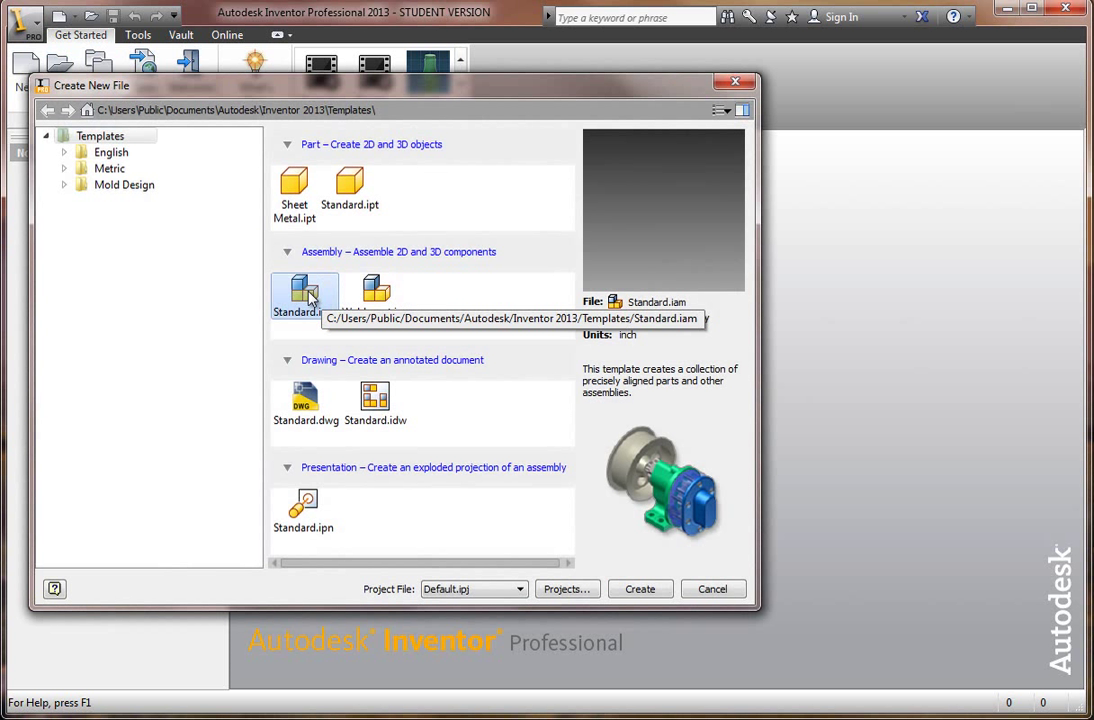
double_click(306, 293)
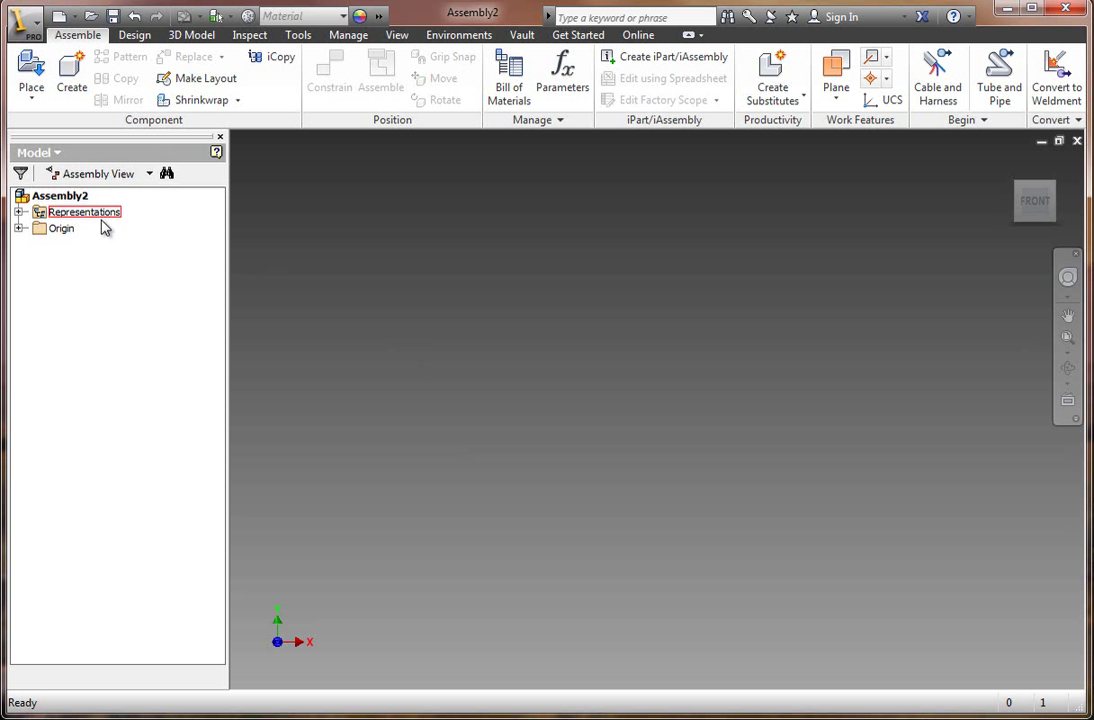
Step: Place one copy of the bracket part from the Exercise 5 folder into Assembly2
click(31, 93)
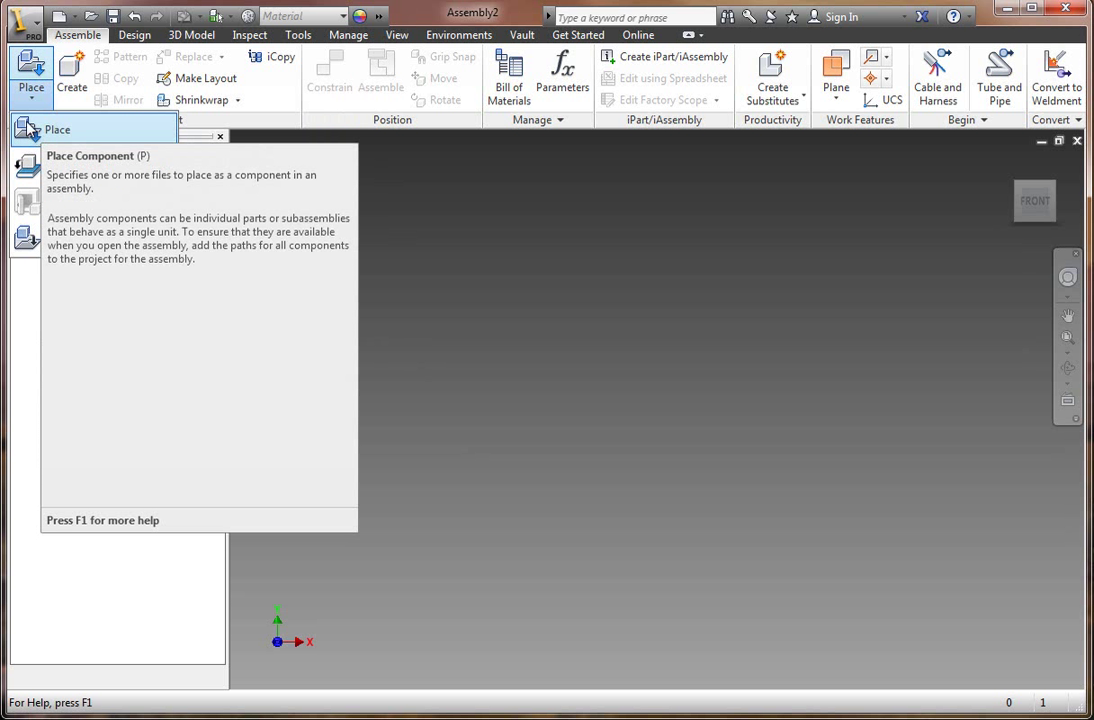
click(40, 130)
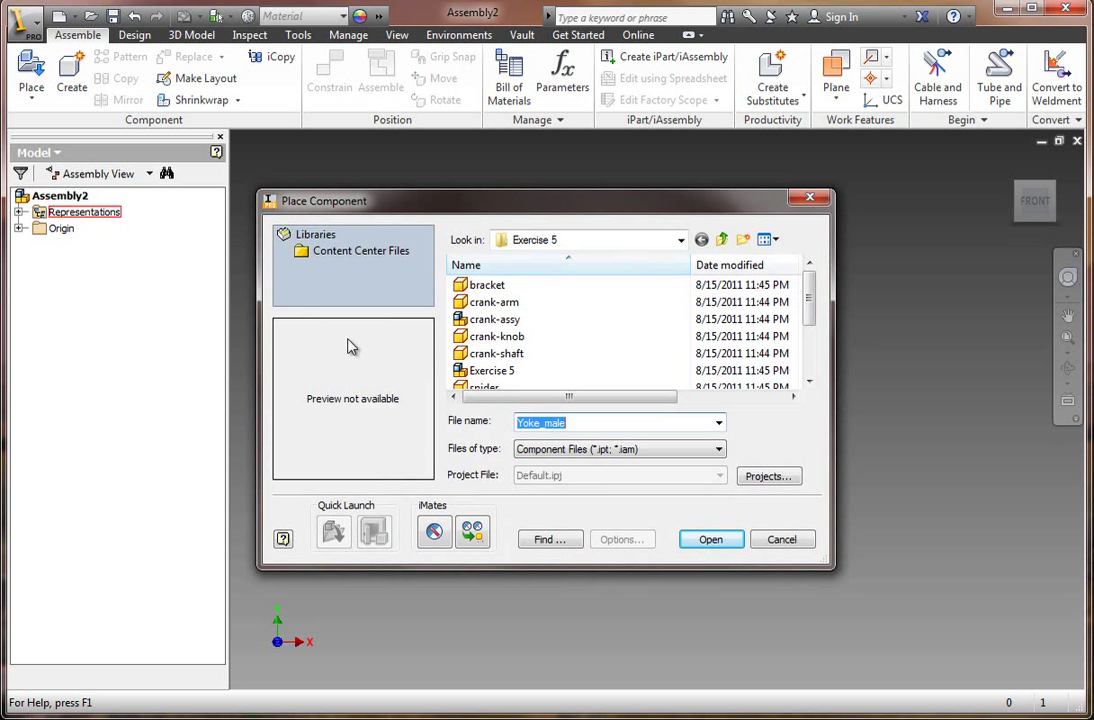
click(681, 241)
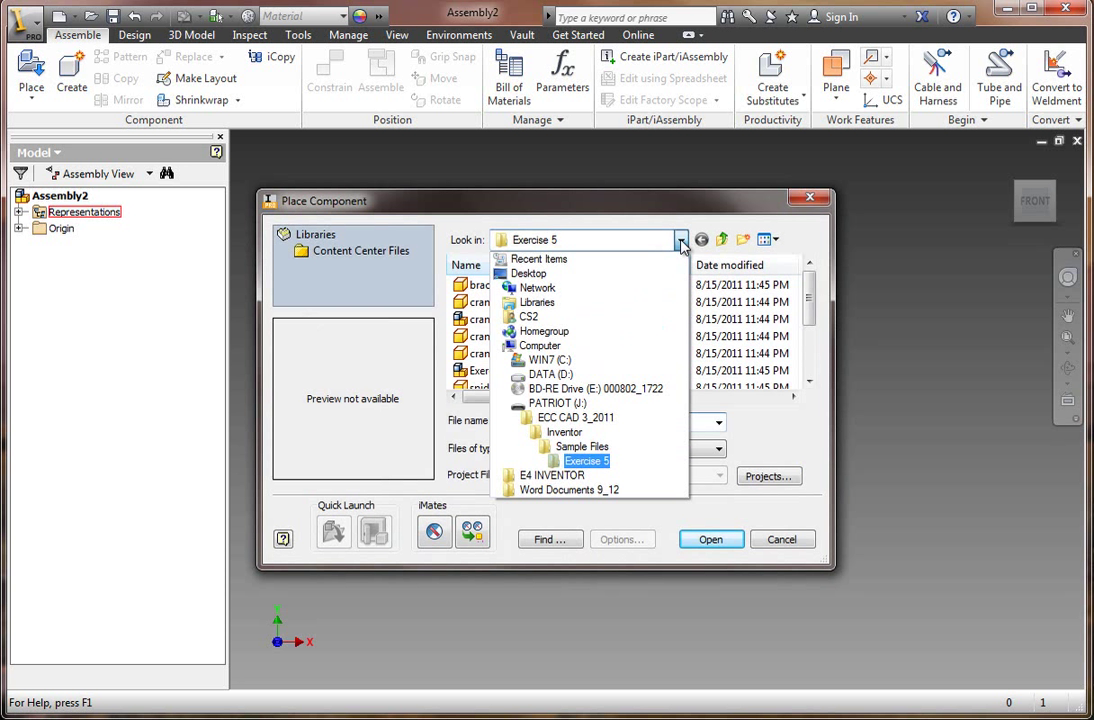
click(585, 461)
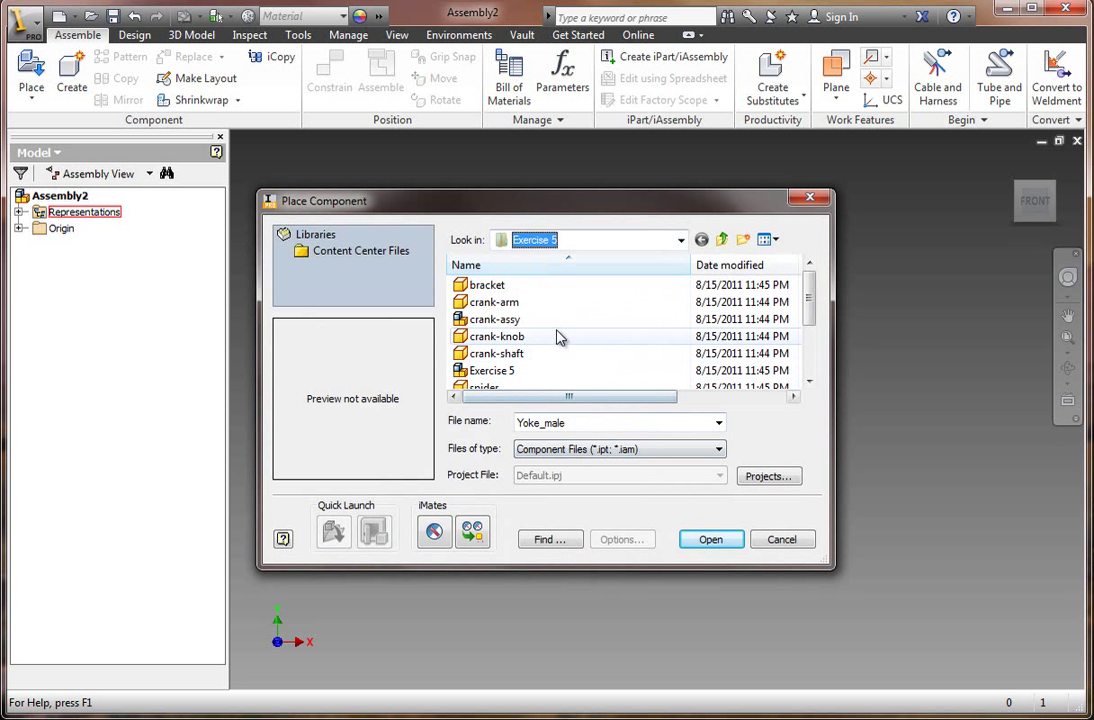
click(489, 289)
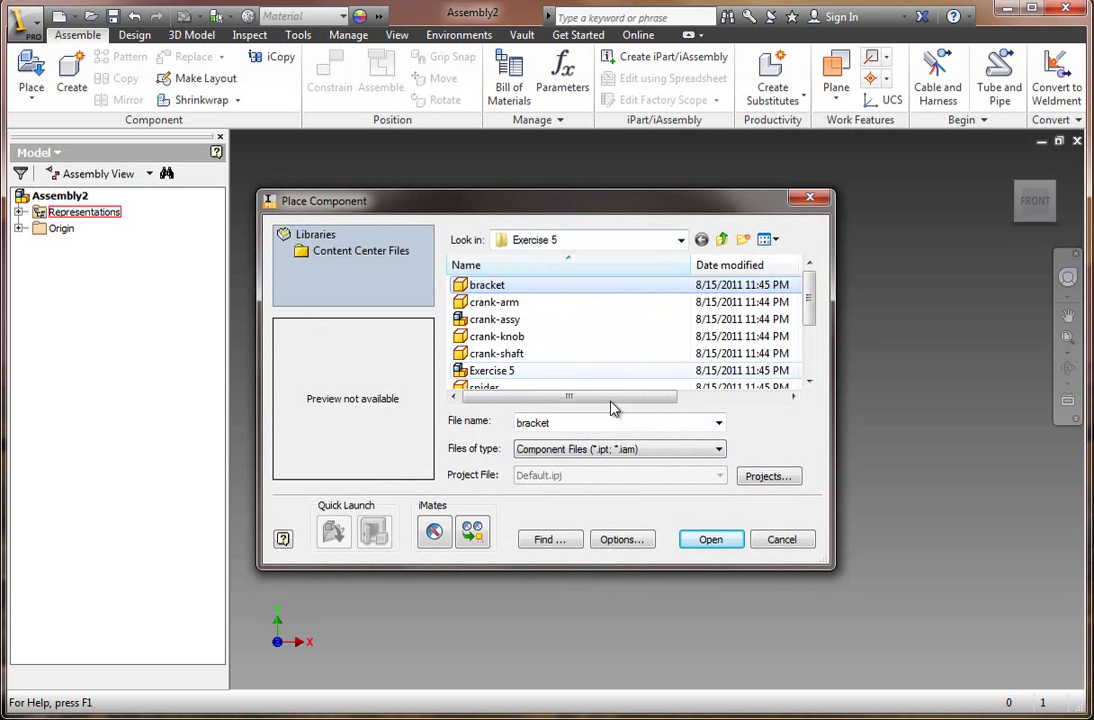
click(709, 541)
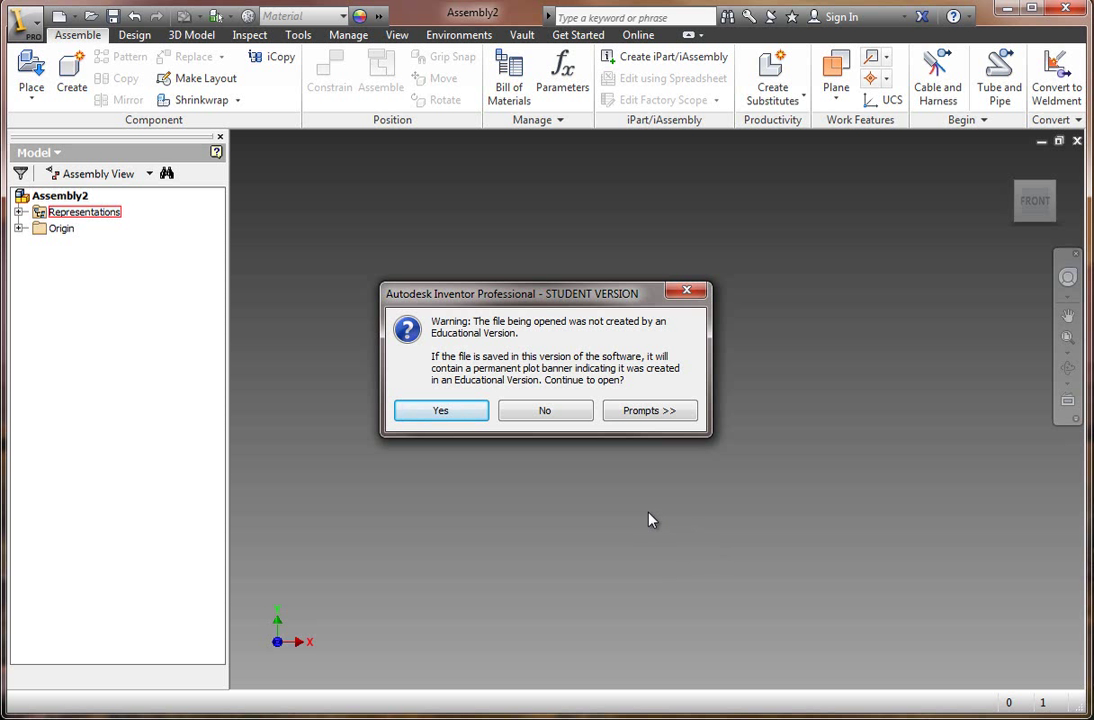
click(461, 414)
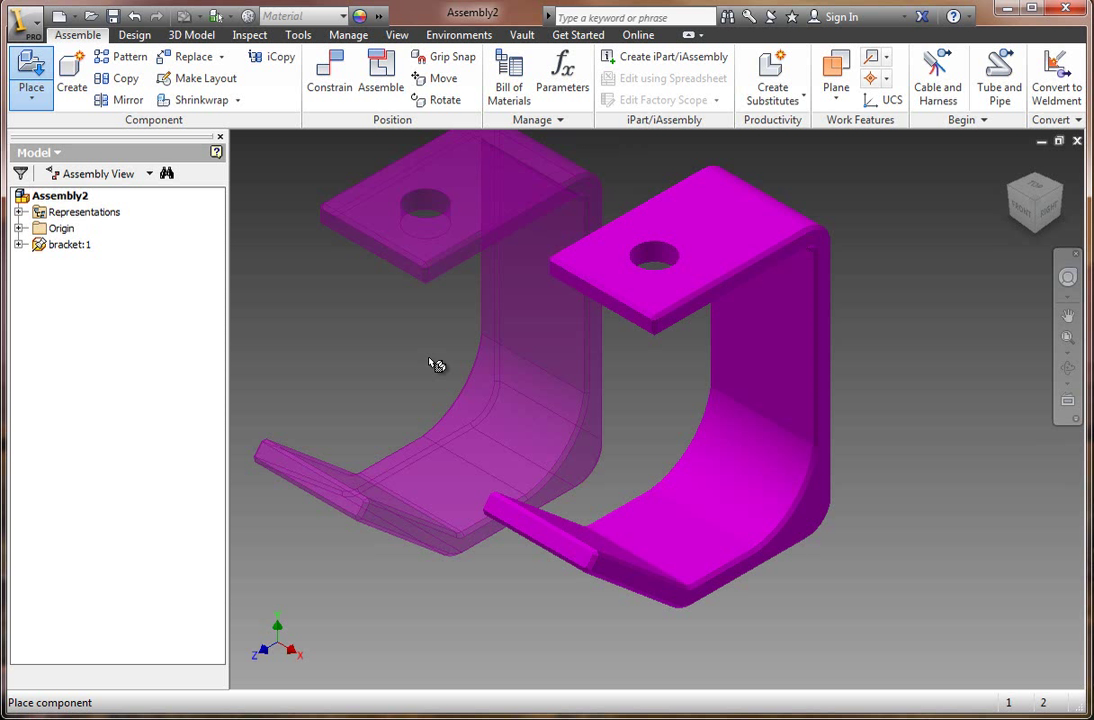
key(Escape)
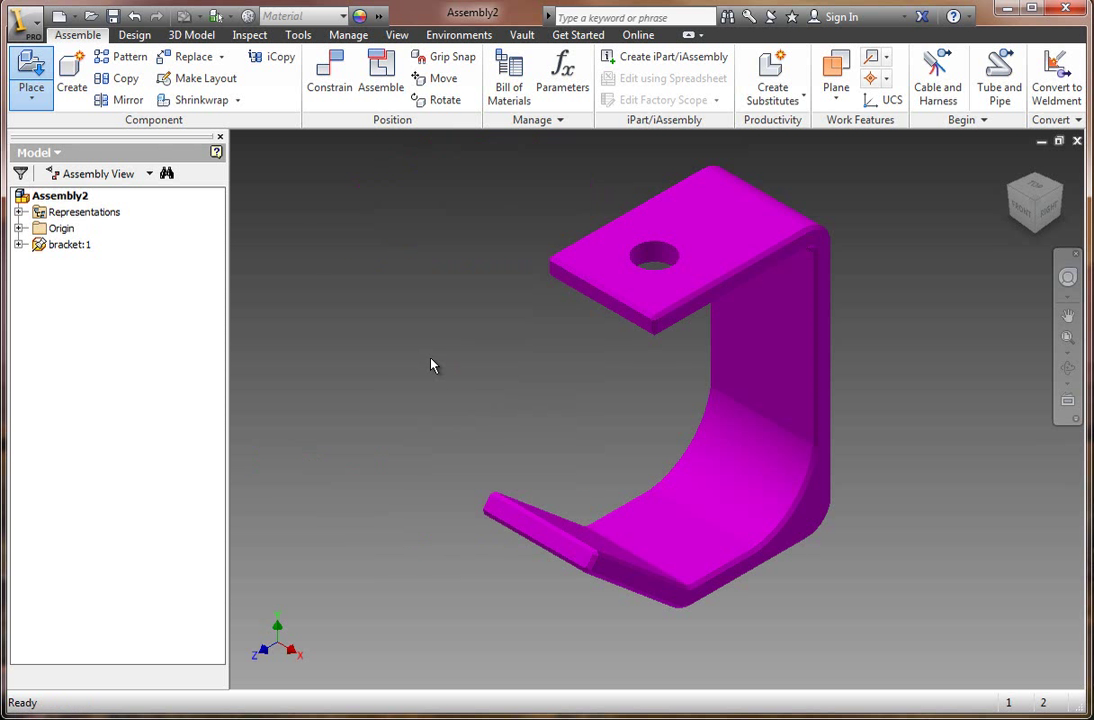
click(579, 264)
click(417, 316)
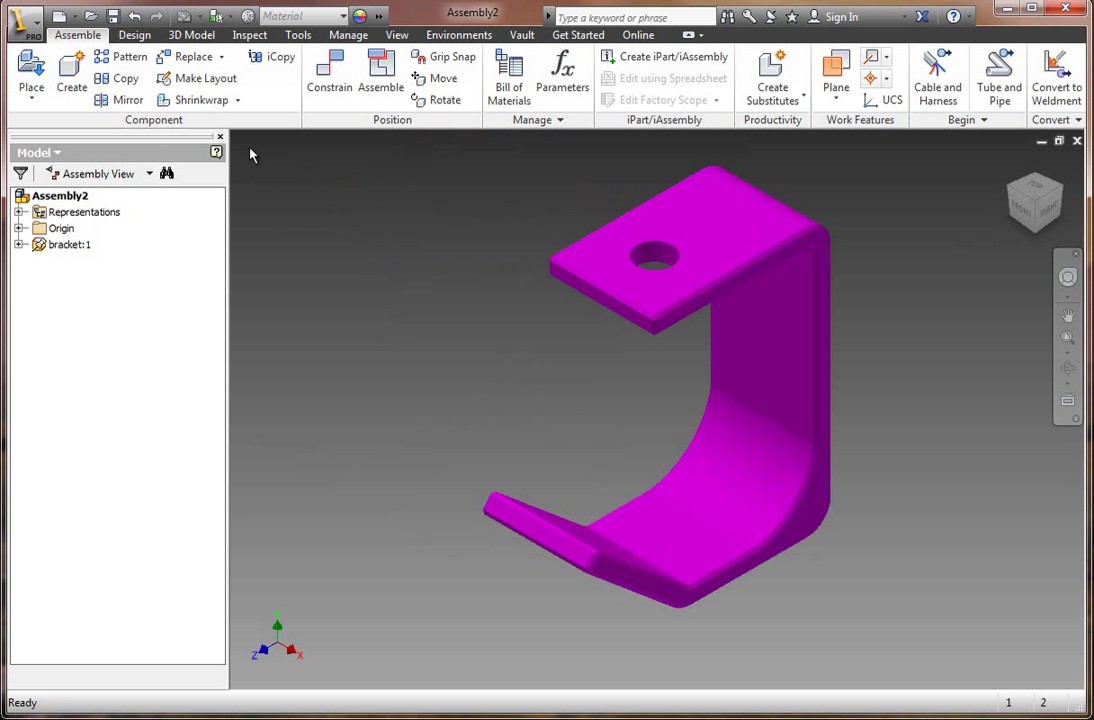
Step: Place one Yoke_male part to the left of the bracket
click(38, 78)
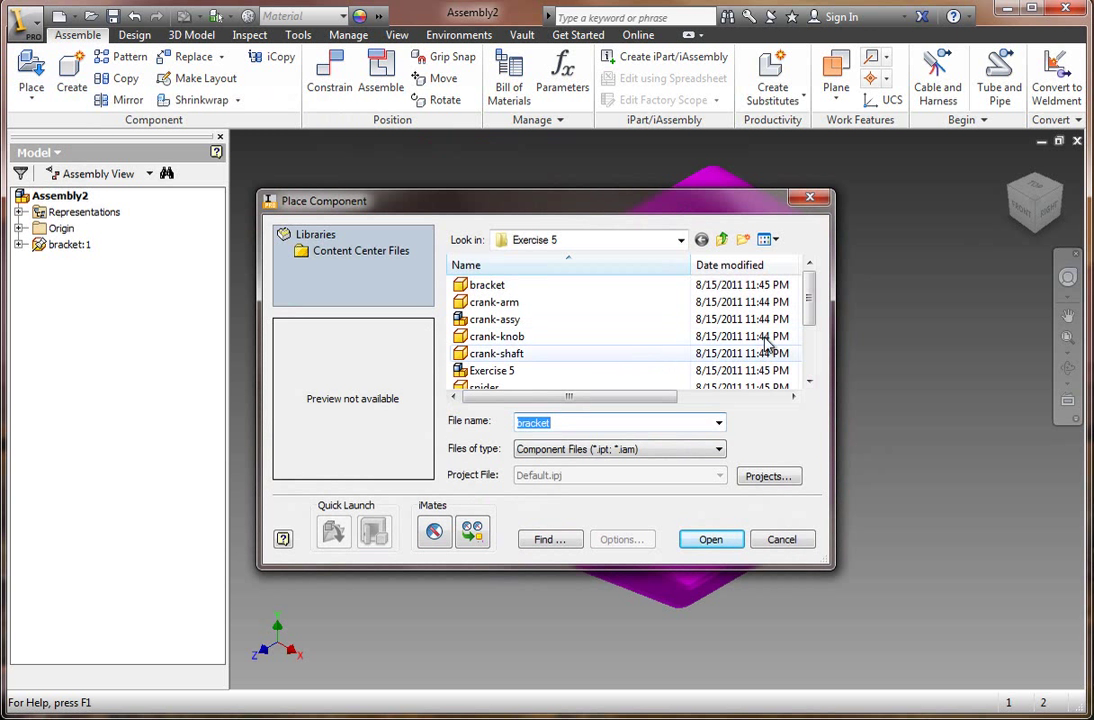
scroll(810, 335, down, 1)
drag(810, 335, 813, 352)
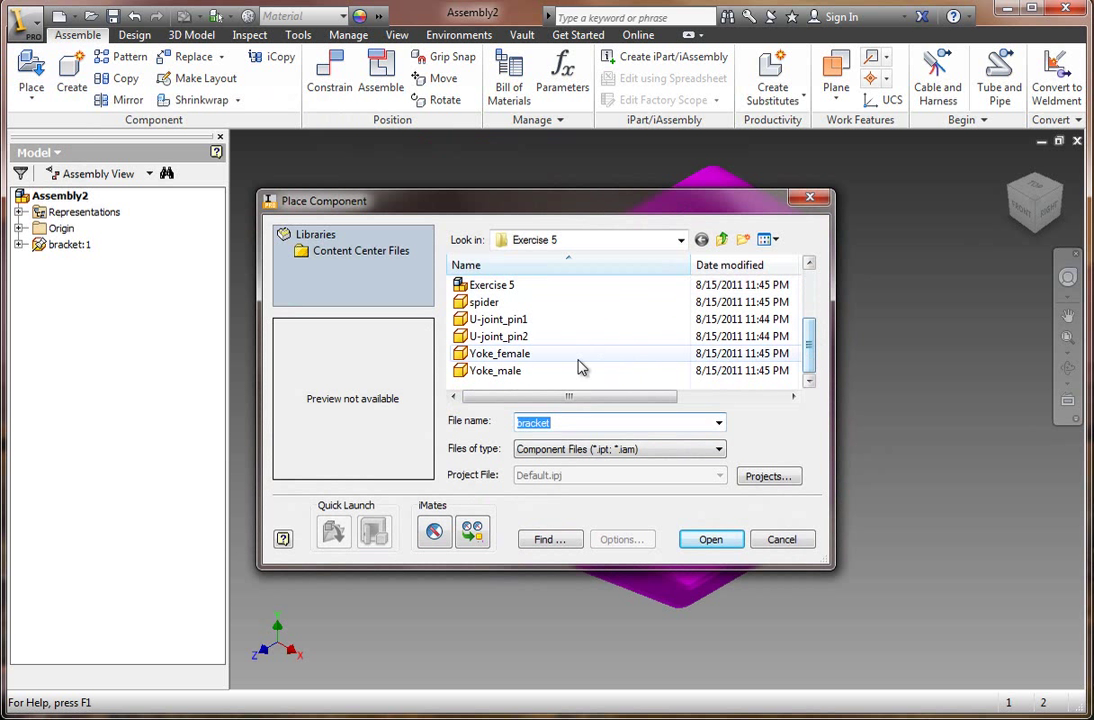
click(501, 372)
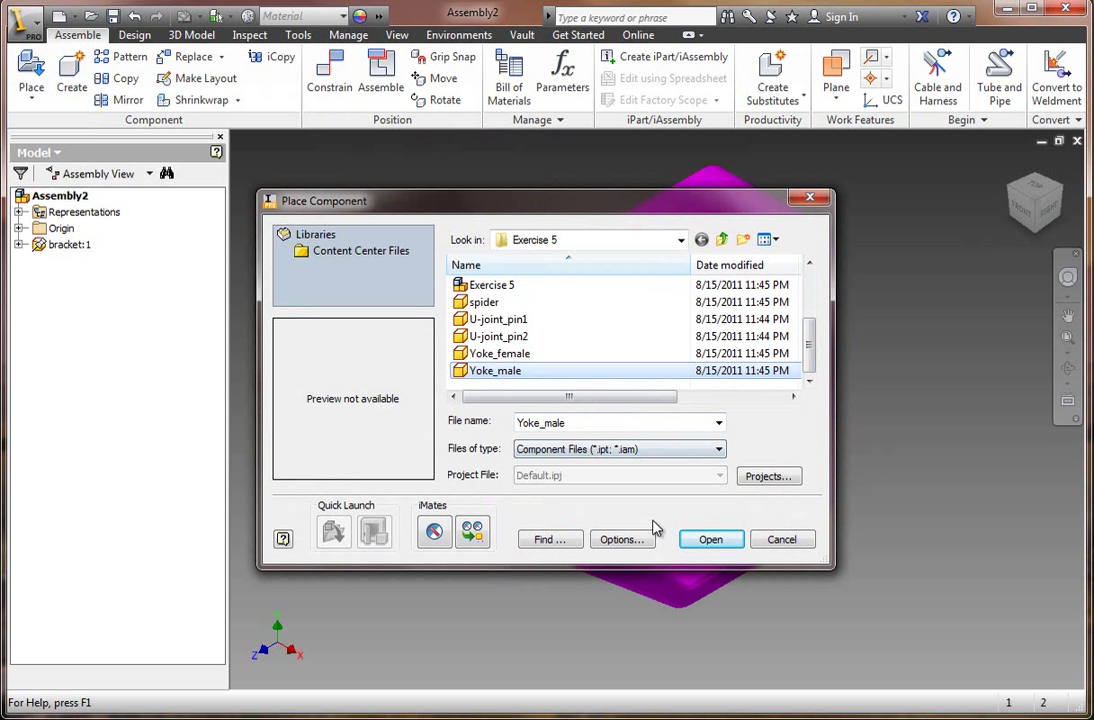
click(712, 541)
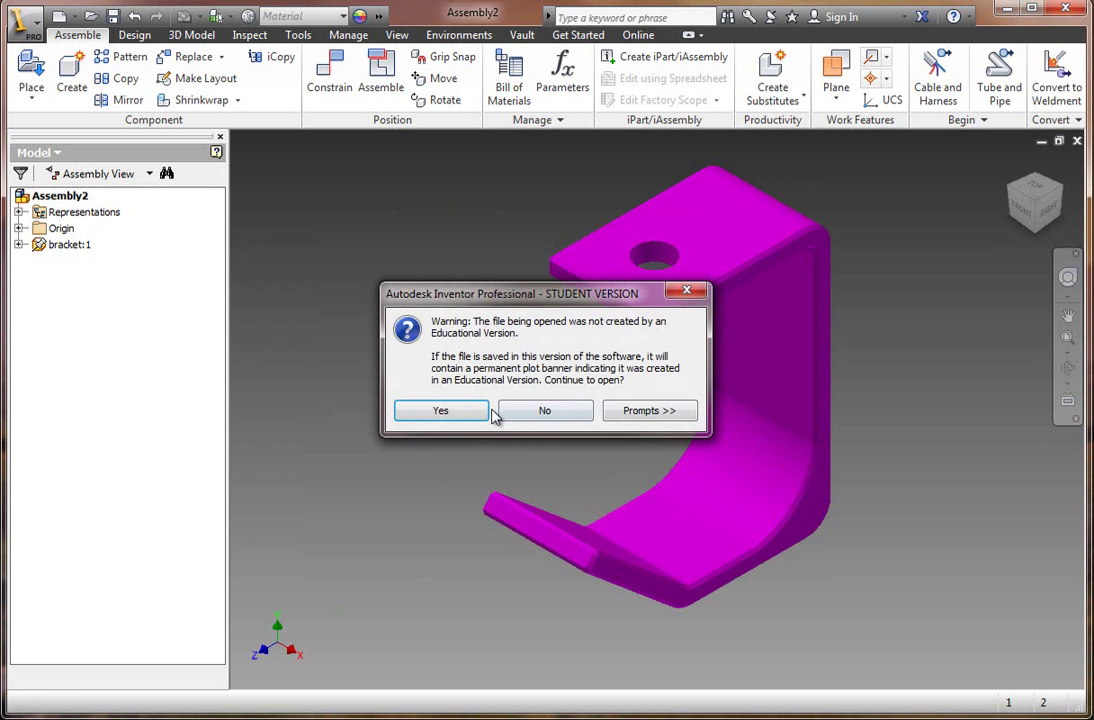
click(442, 411)
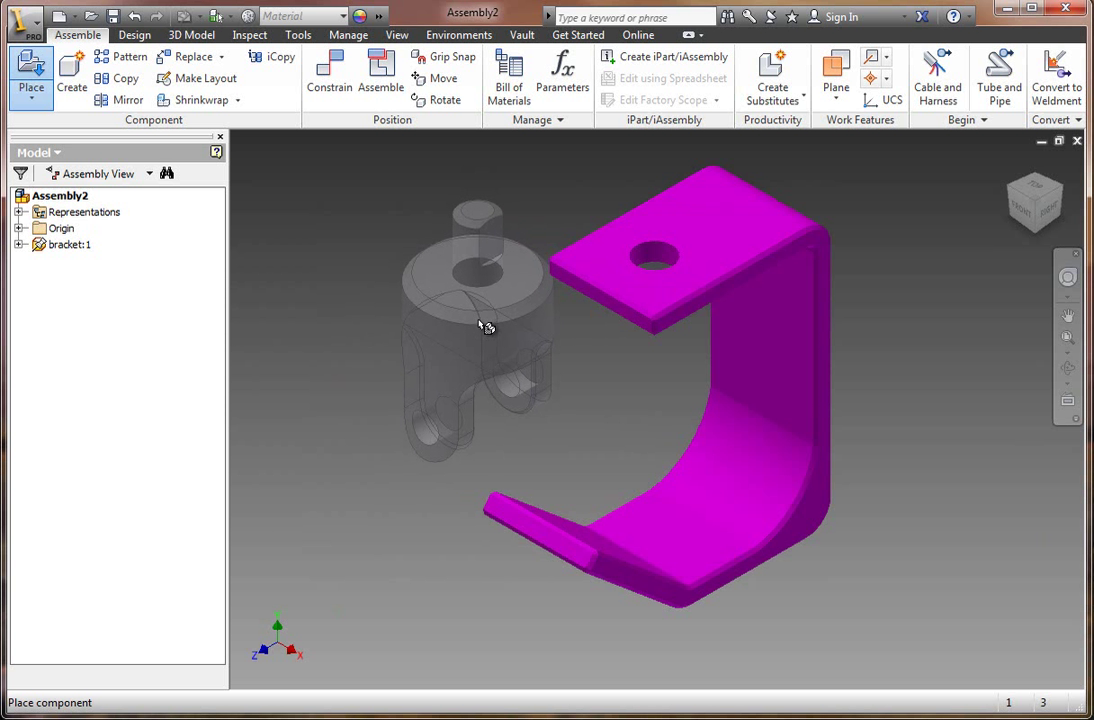
click(485, 330)
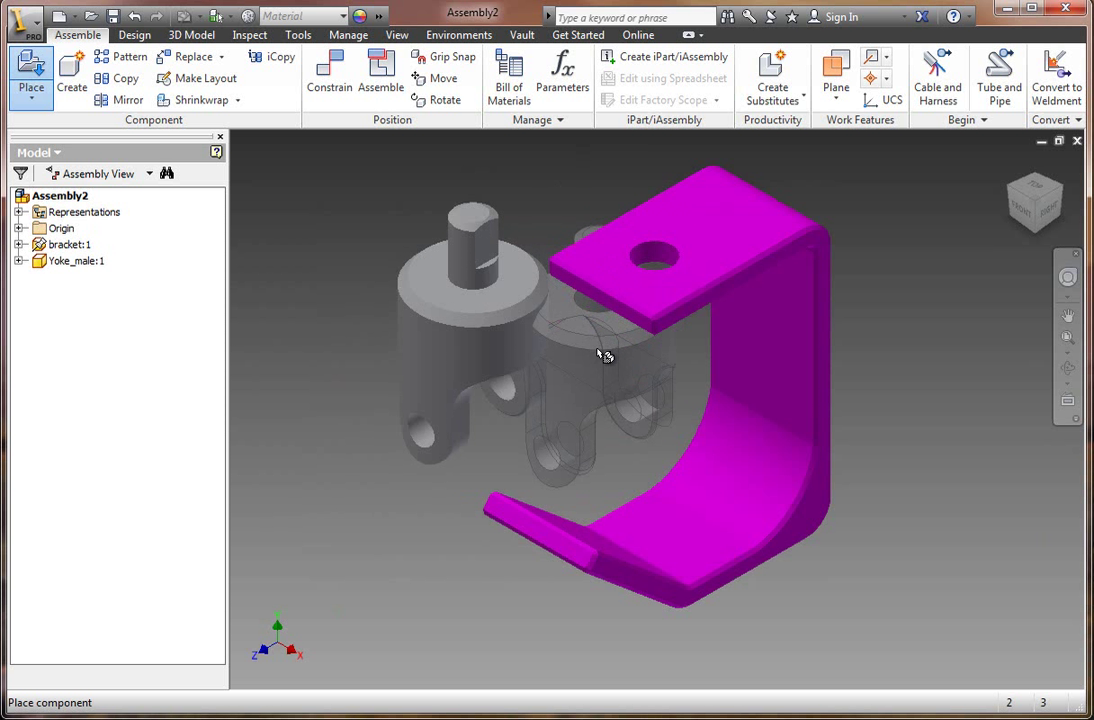
key(Escape)
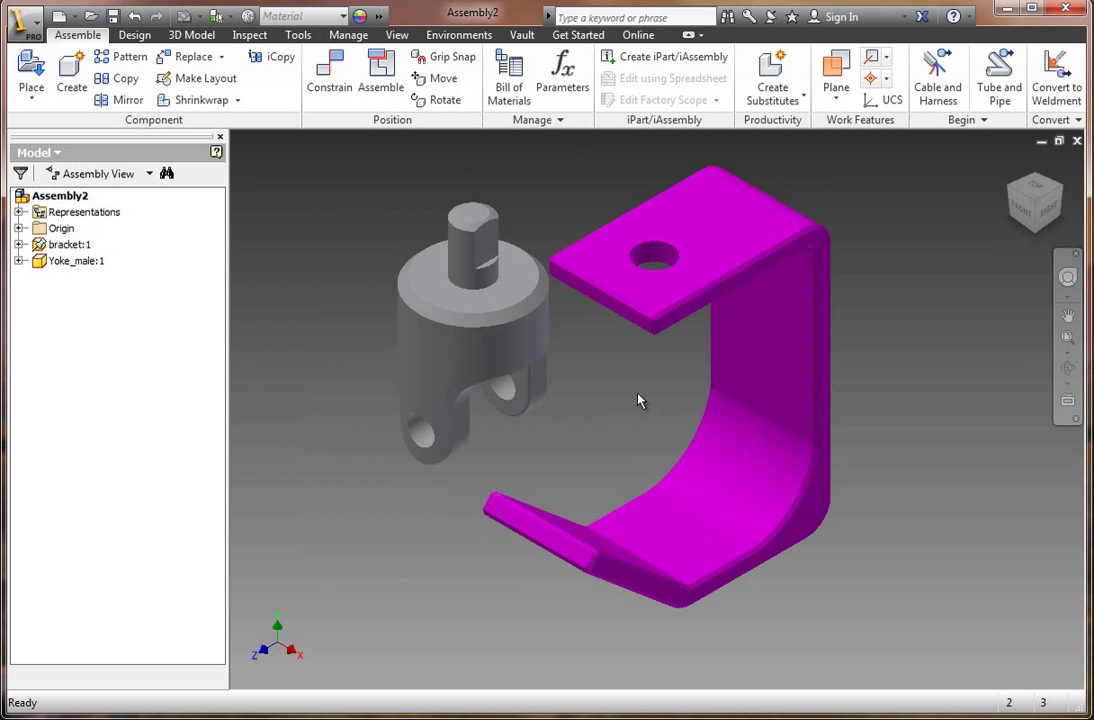
Step: Switch the visual style to Shaded with Edges
click(396, 35)
click(227, 93)
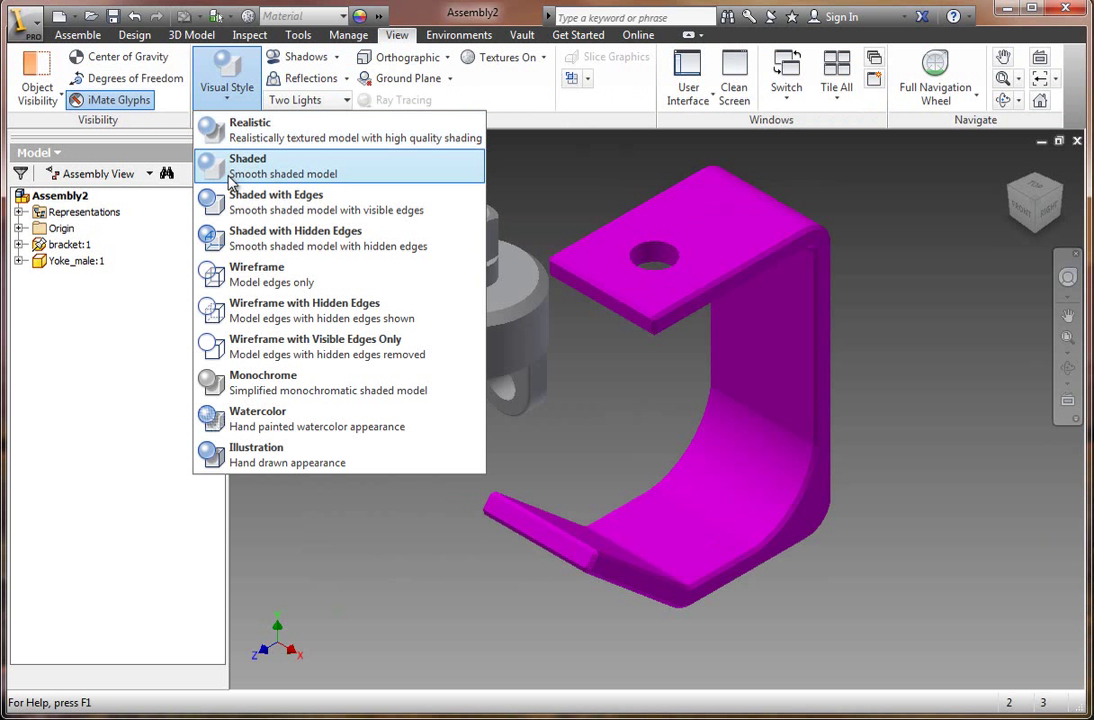
click(205, 196)
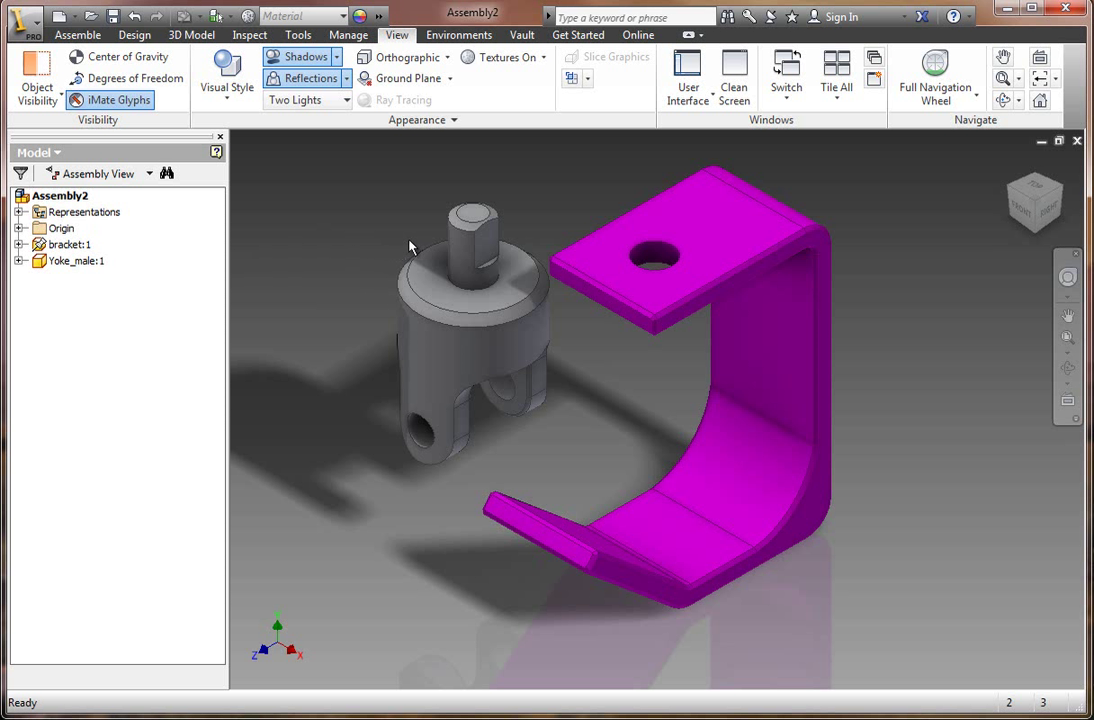
Step: Mate the yoke shaft's axis to the bracket hole's axis
click(72, 35)
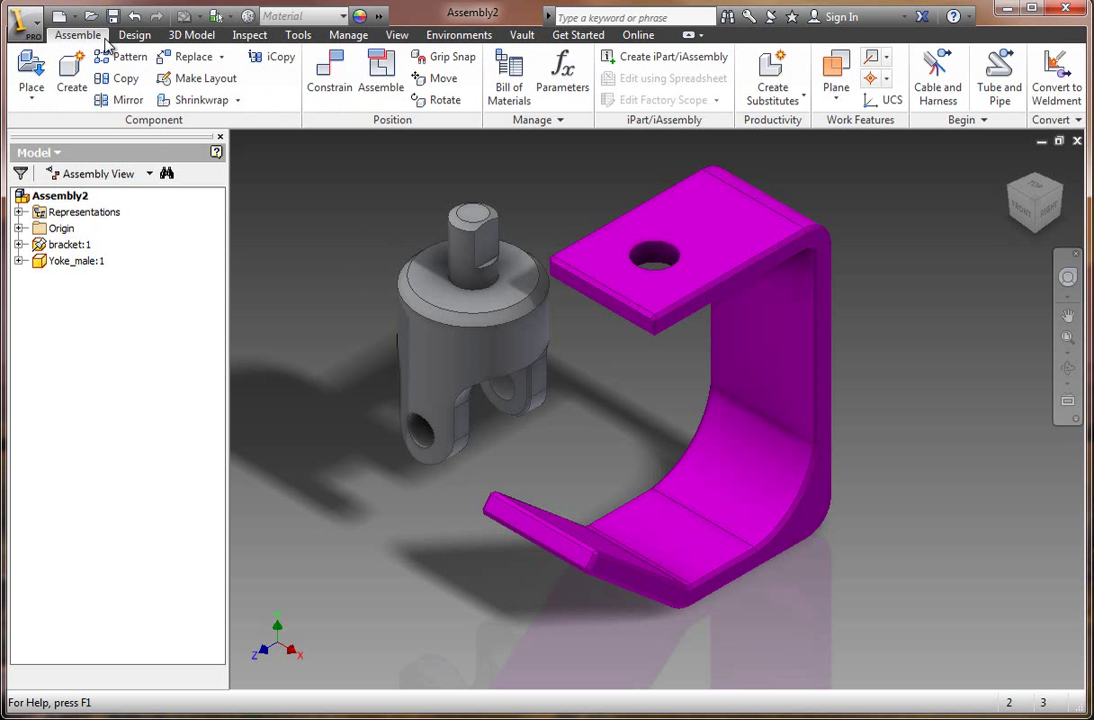
click(330, 78)
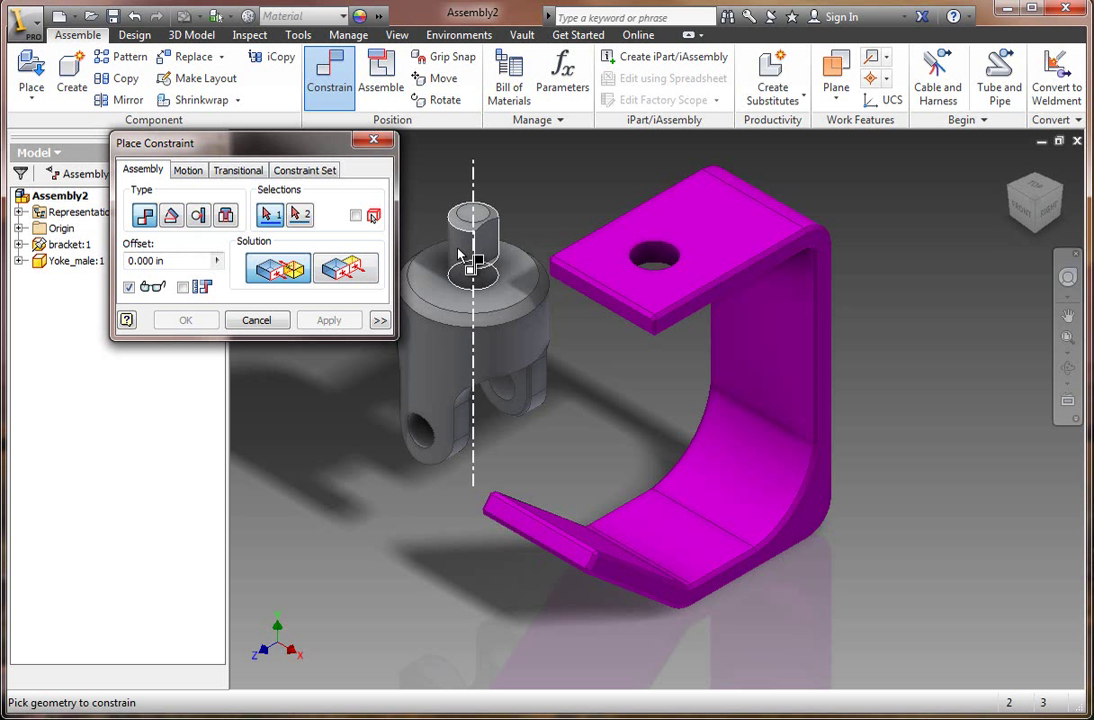
click(460, 256)
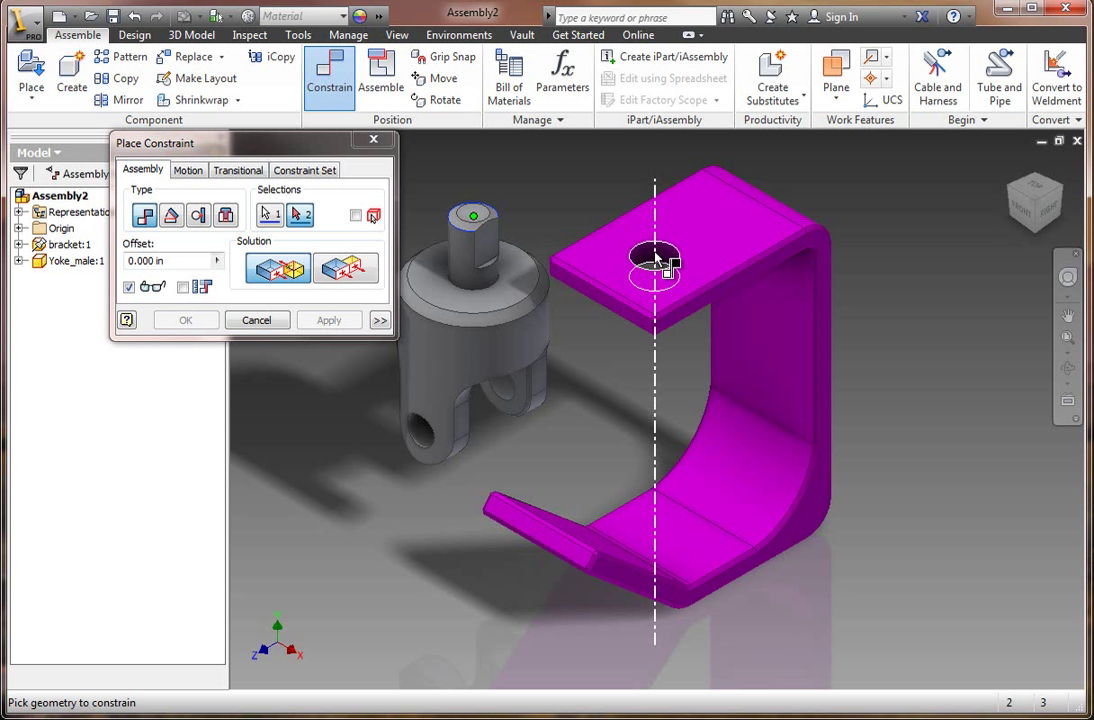
click(657, 262)
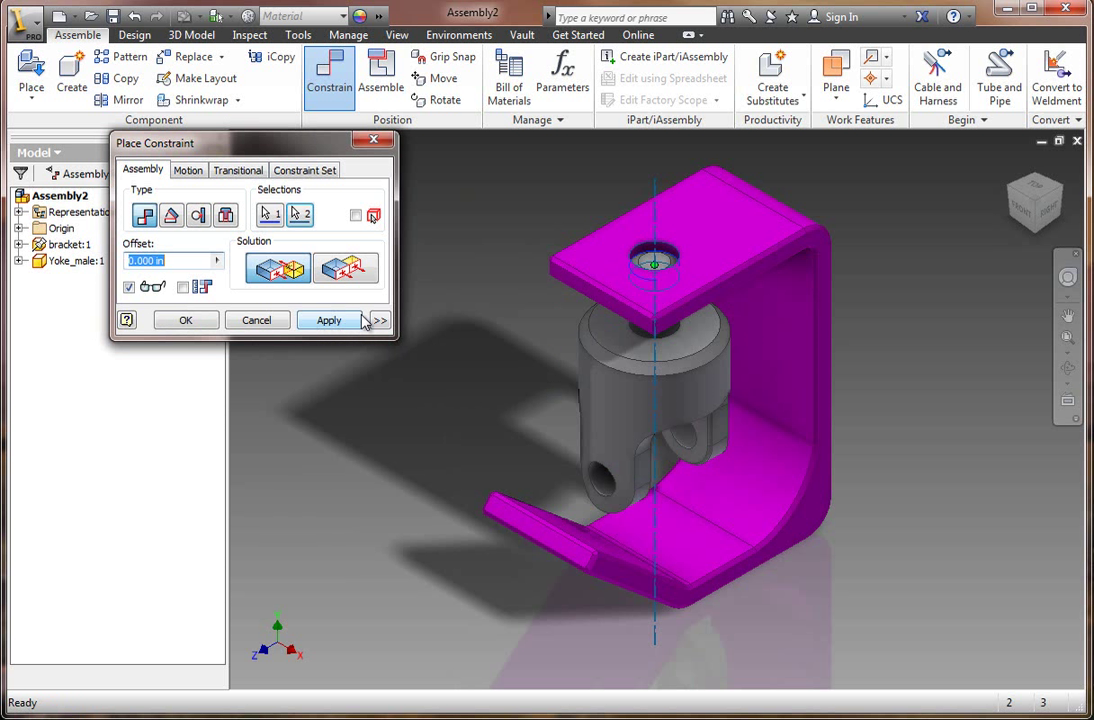
click(330, 320)
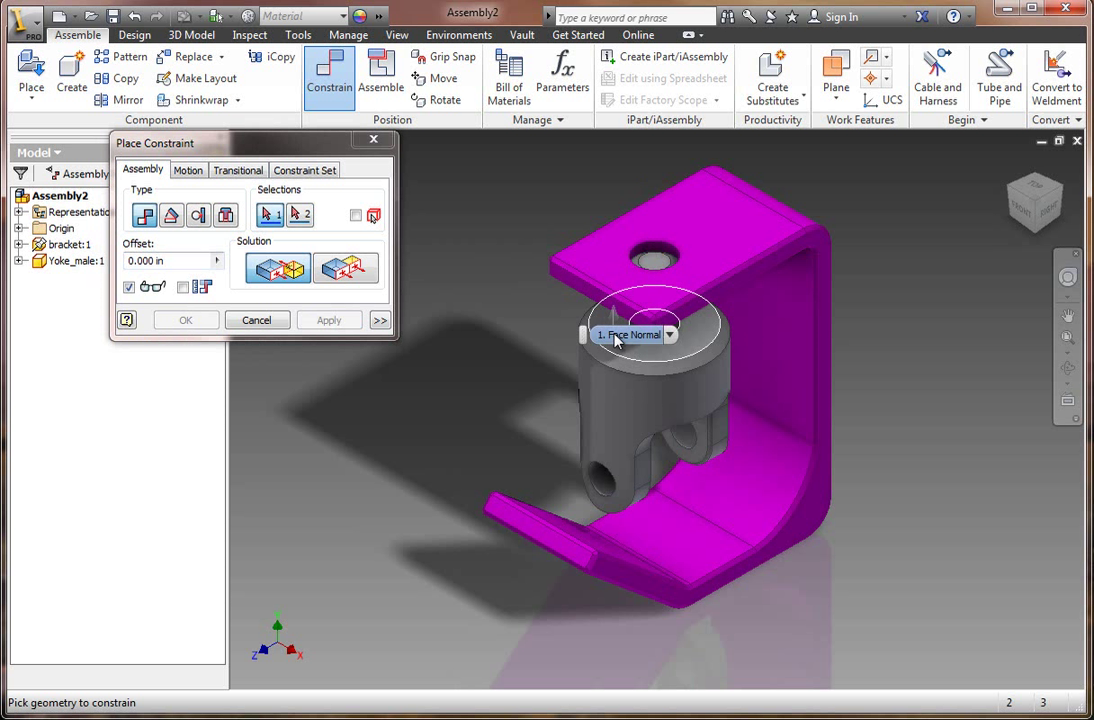
Step: Mate the yoke's top face against the underside of the bracket's top plate
click(620, 340)
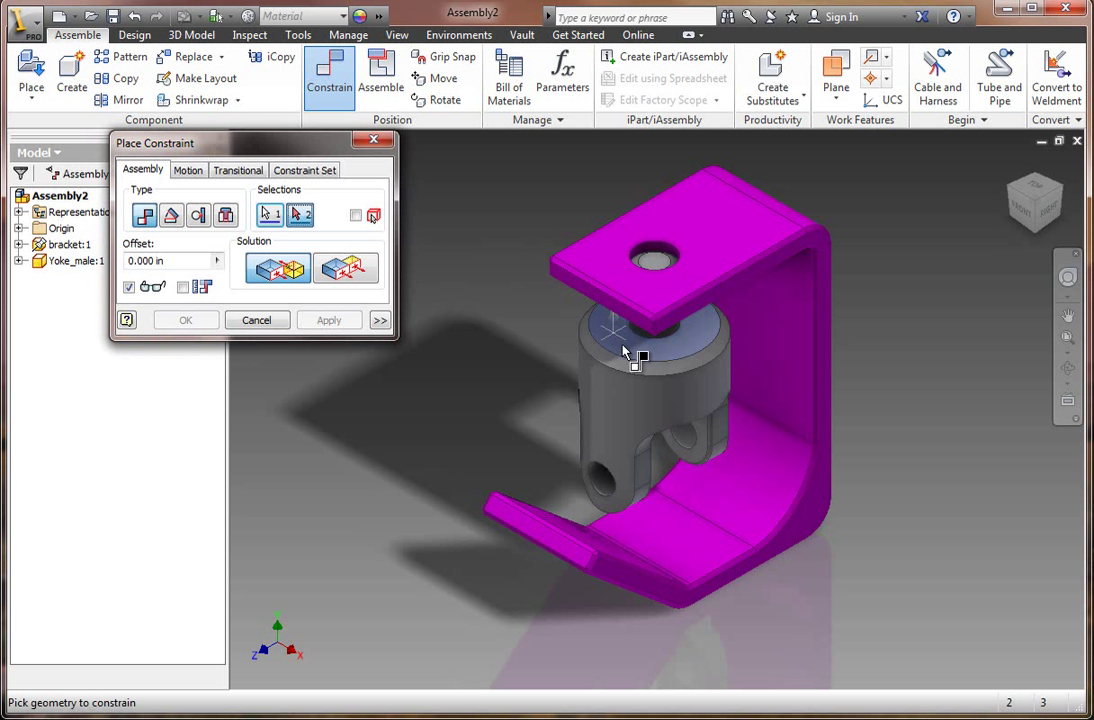
shift+middle_drag(628, 361, 616, 297)
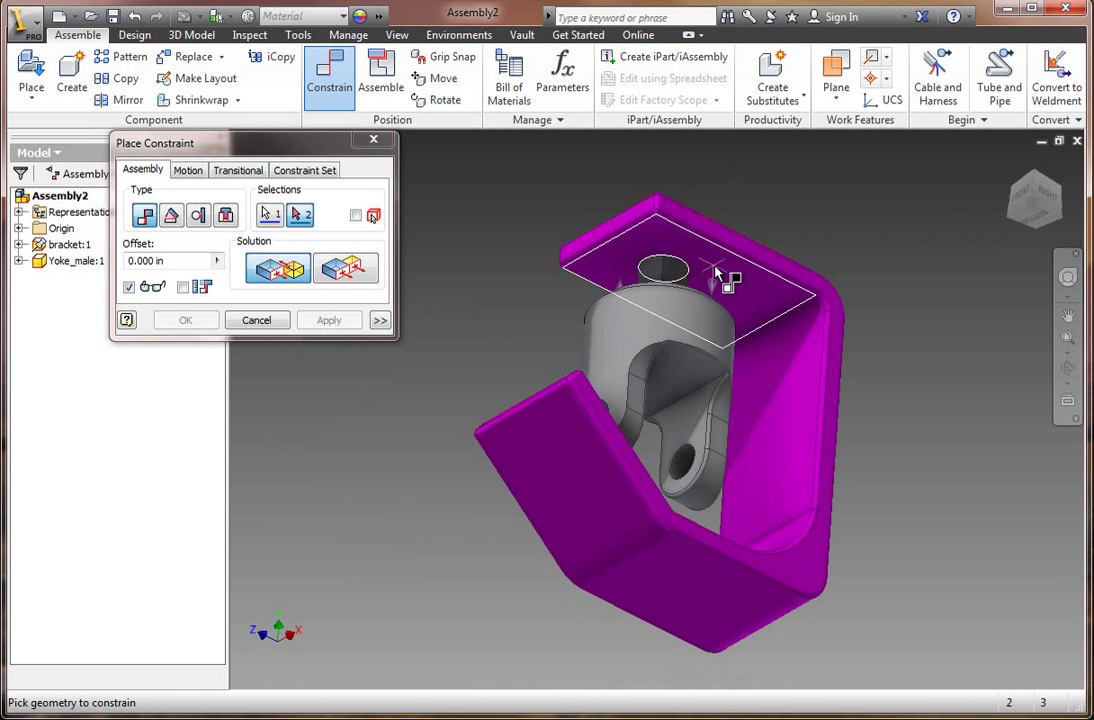
click(716, 272)
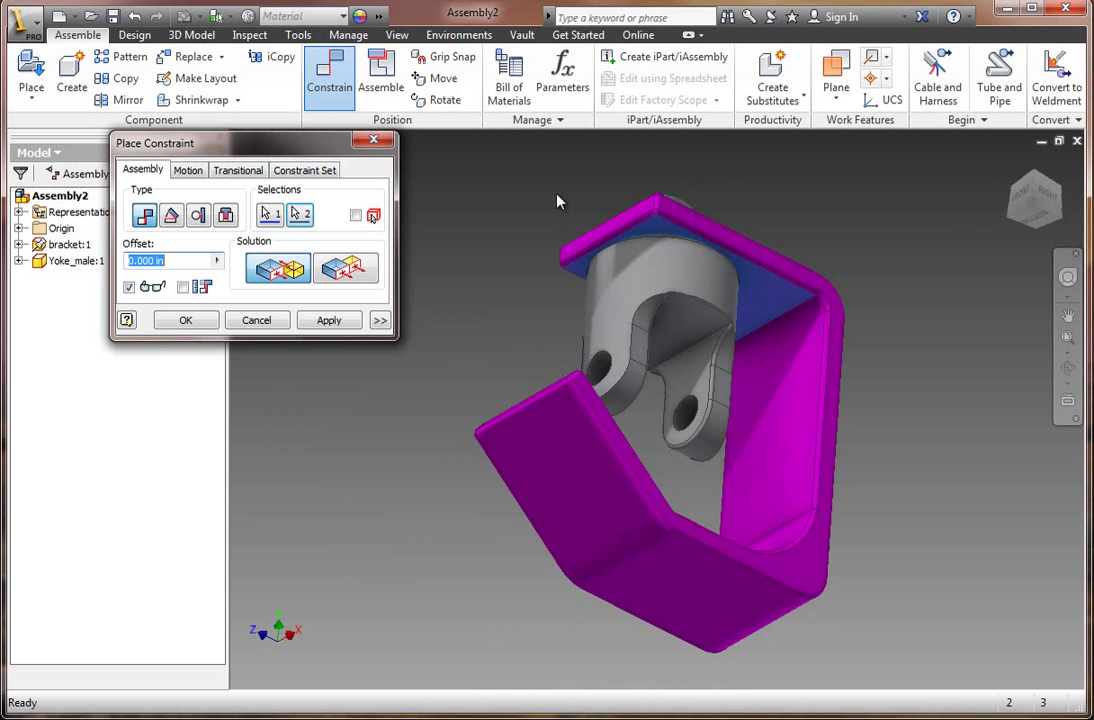
click(337, 320)
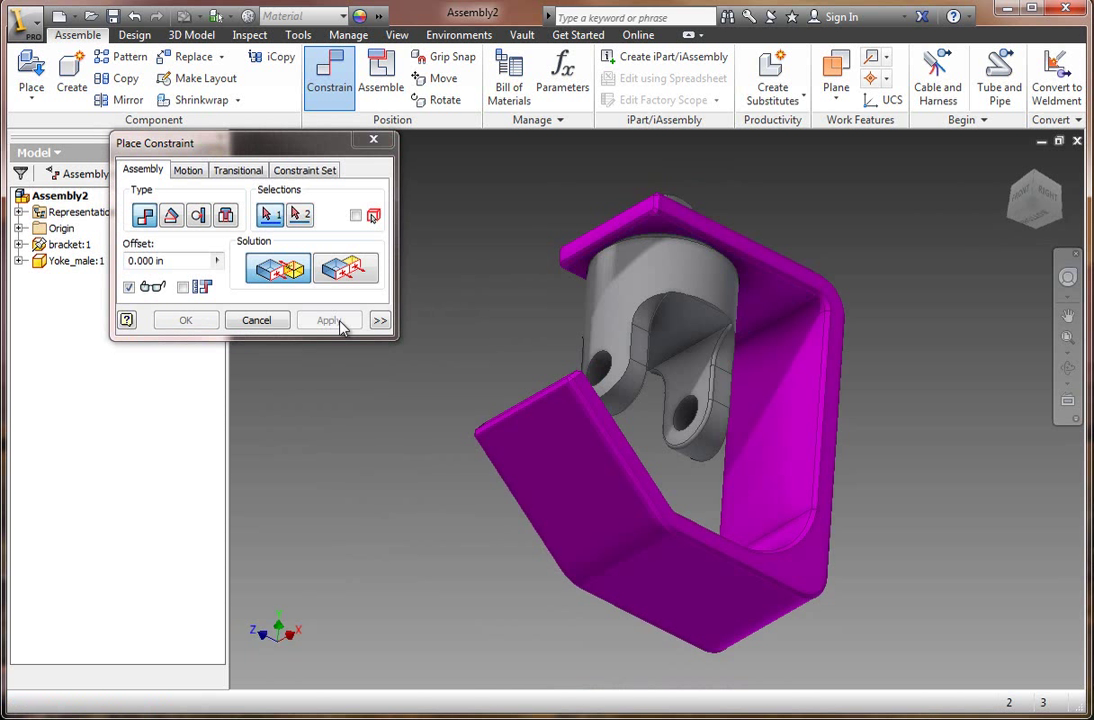
click(256, 320)
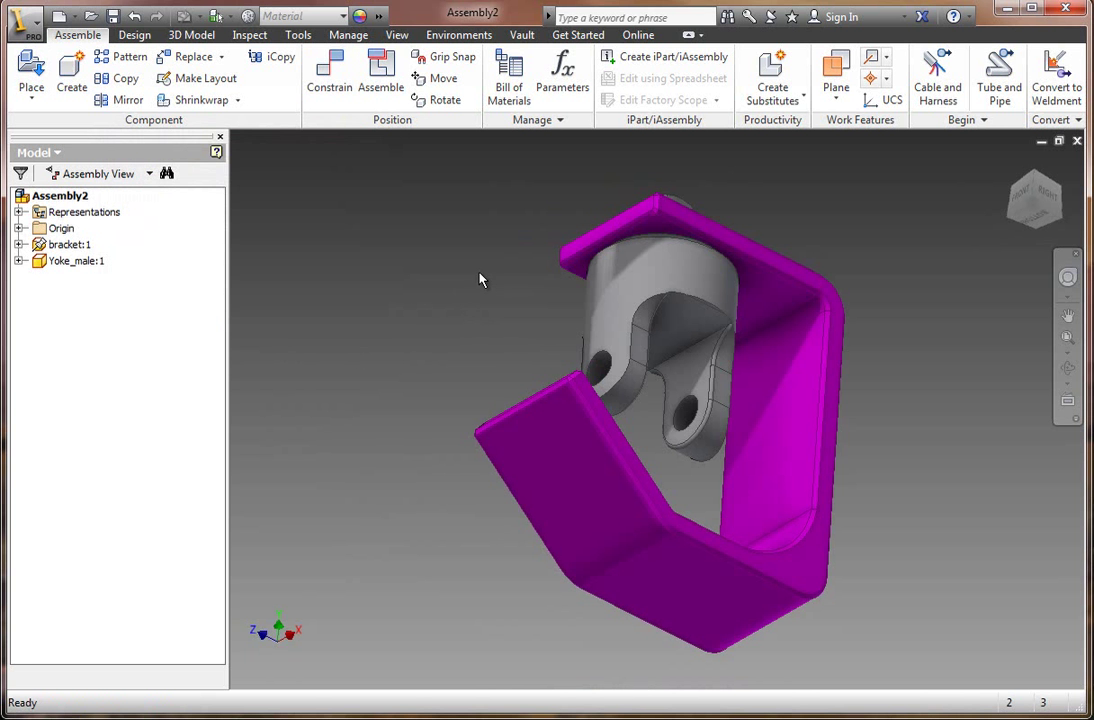
Step: Orbit the assembly upright with F4 and spin Yoke_male about its shaft in the bracket
key(F4)
drag(487, 272, 482, 326)
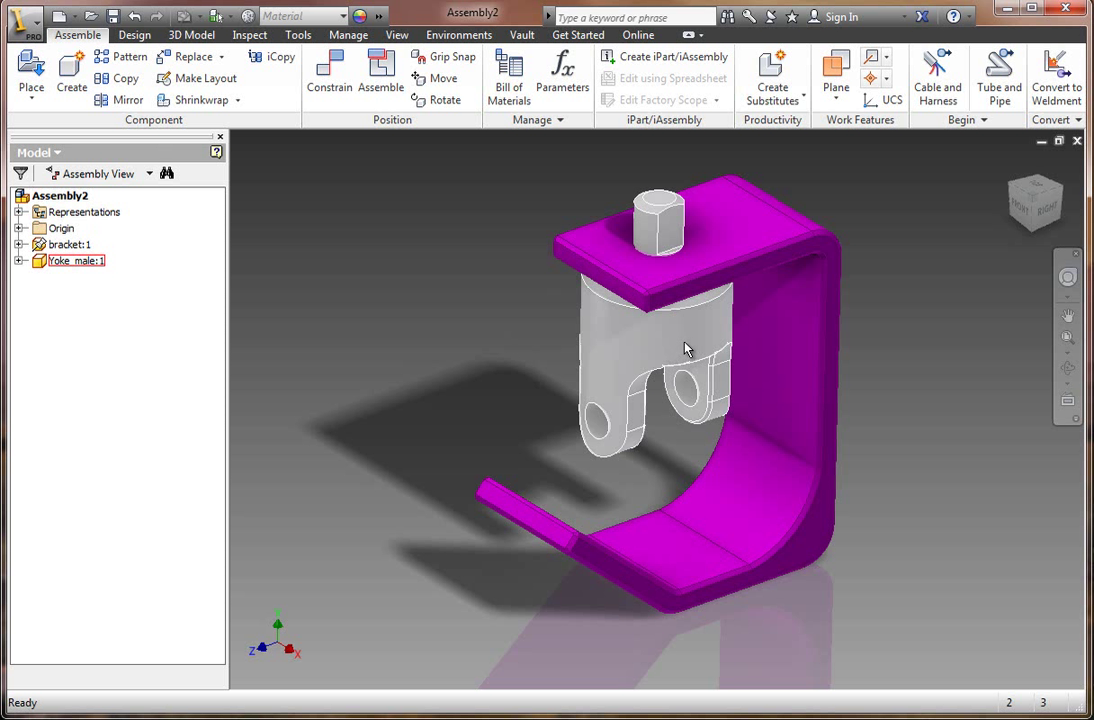
drag(686, 349, 587, 337)
click(447, 281)
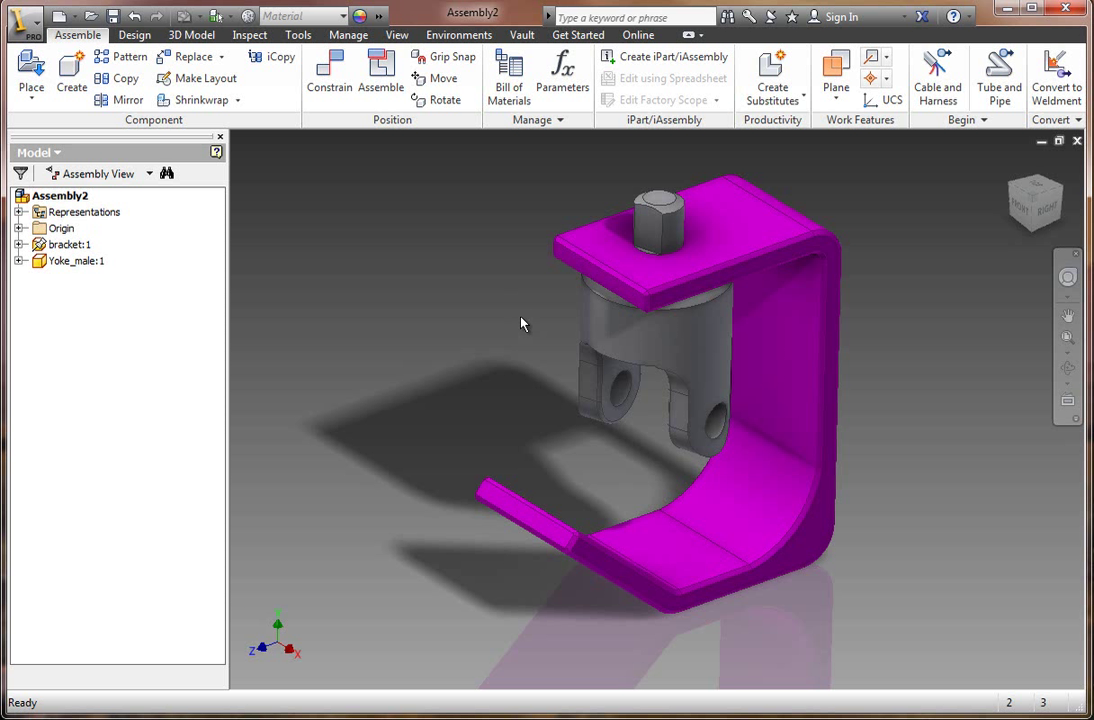
Step: Place one spider part into the assembly beside the male yoke
click(31, 72)
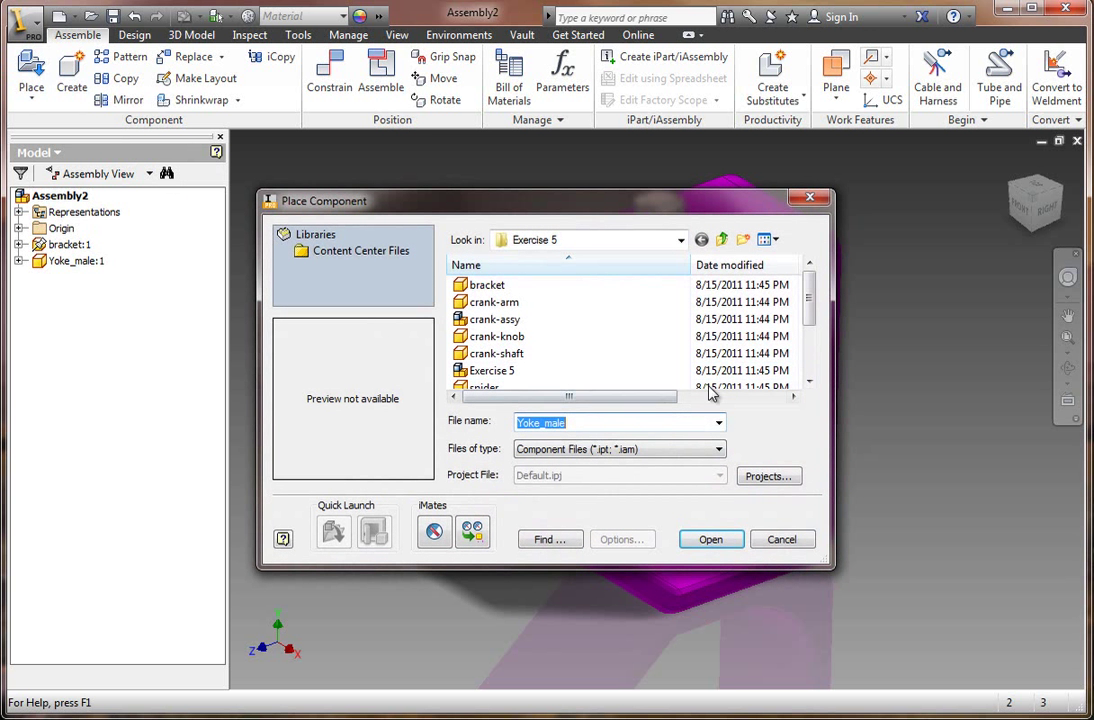
drag(811, 312, 811, 339)
click(502, 338)
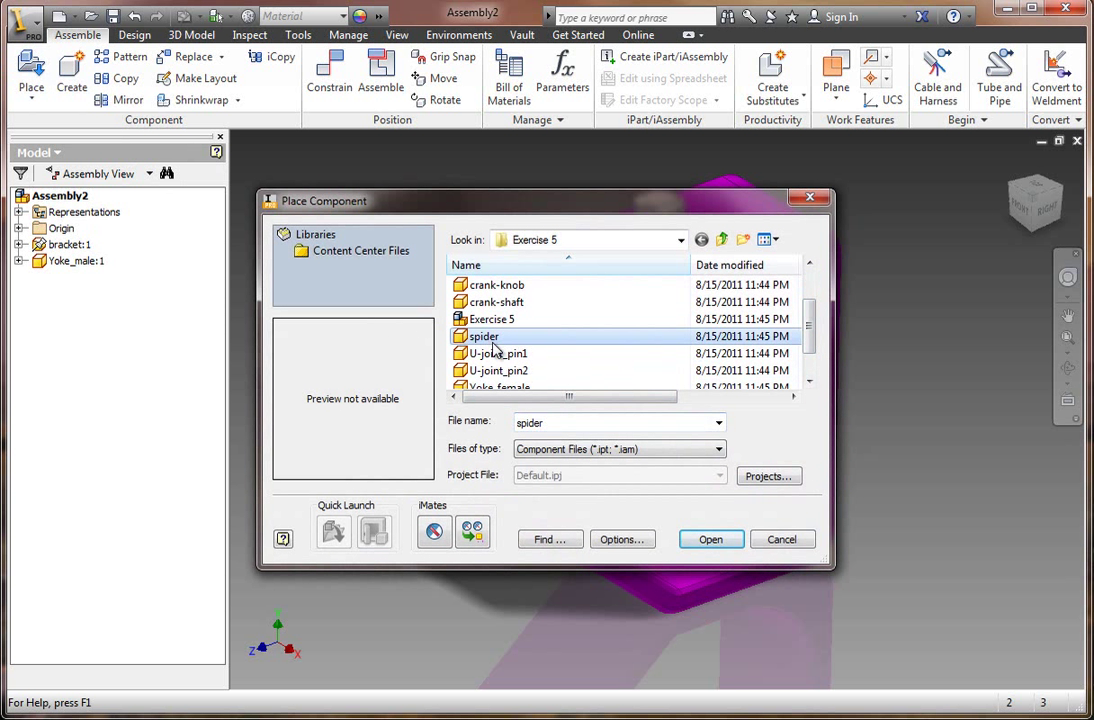
click(708, 541)
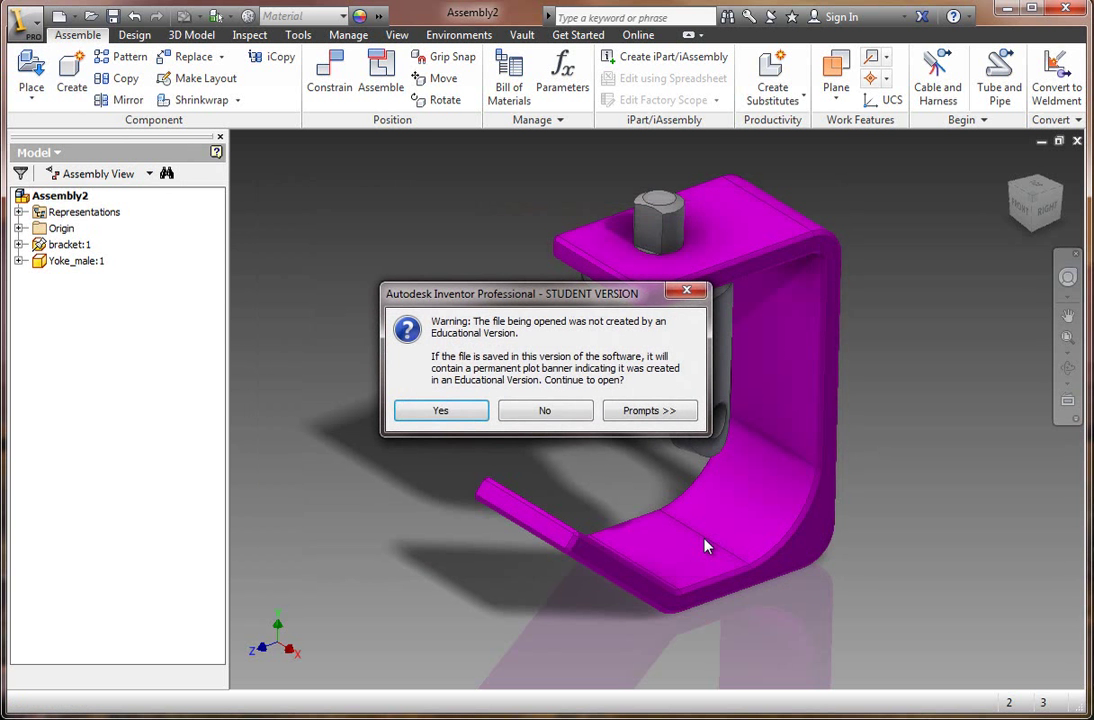
click(440, 410)
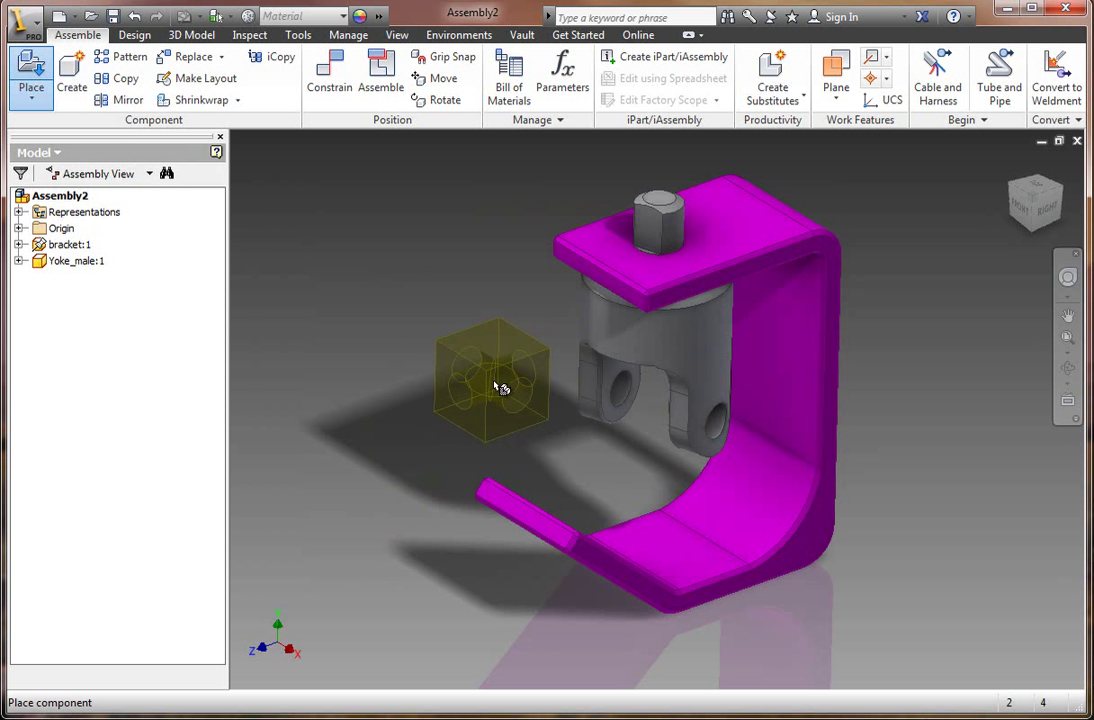
click(492, 380)
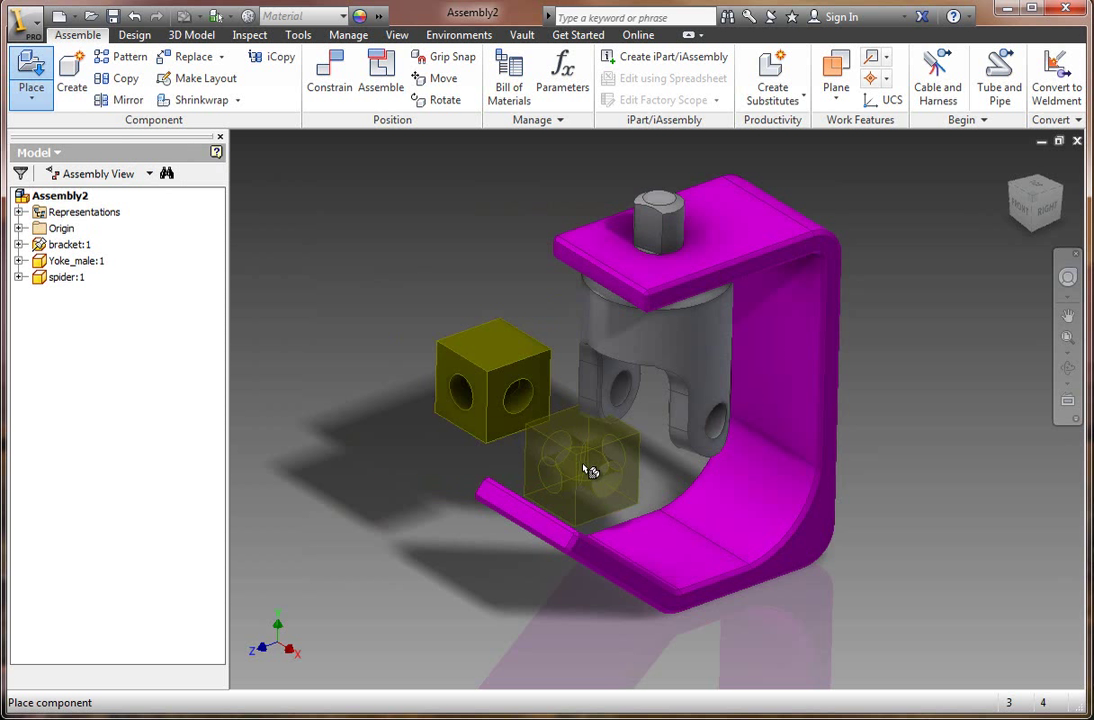
key(Escape)
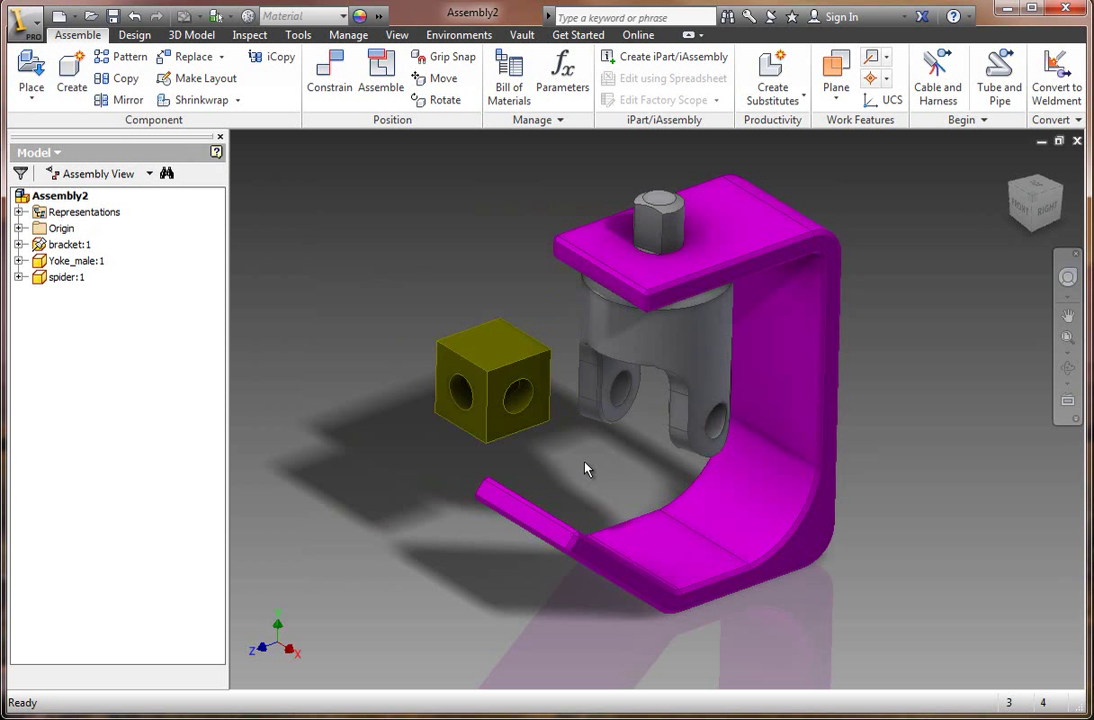
click(523, 399)
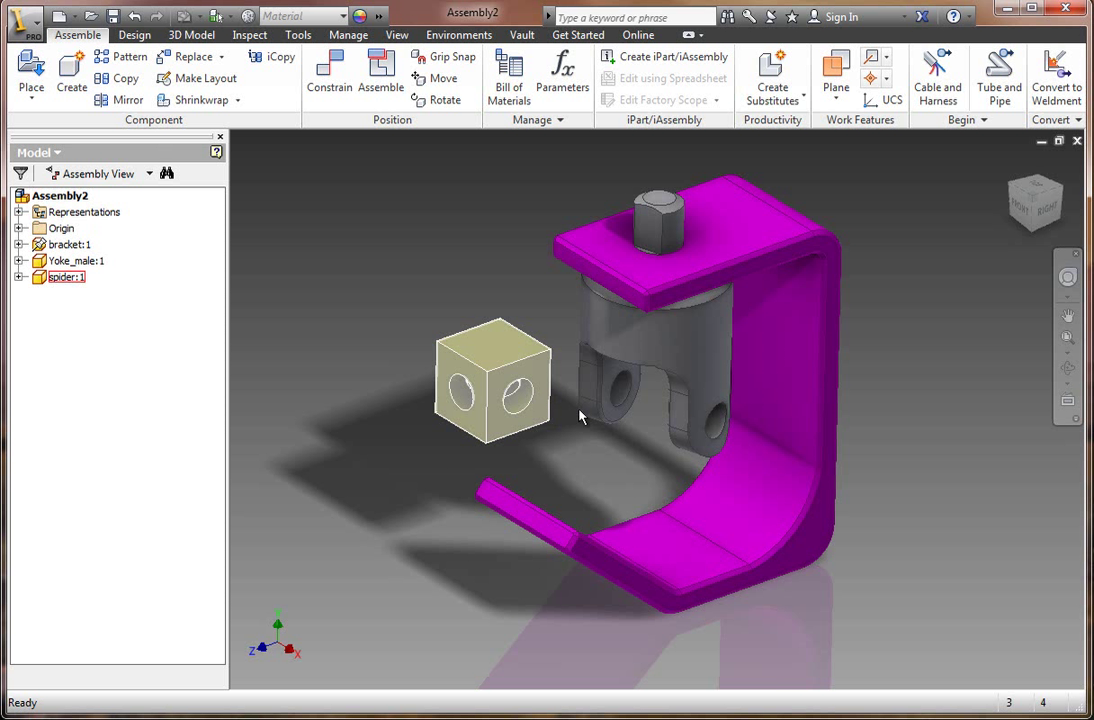
click(673, 405)
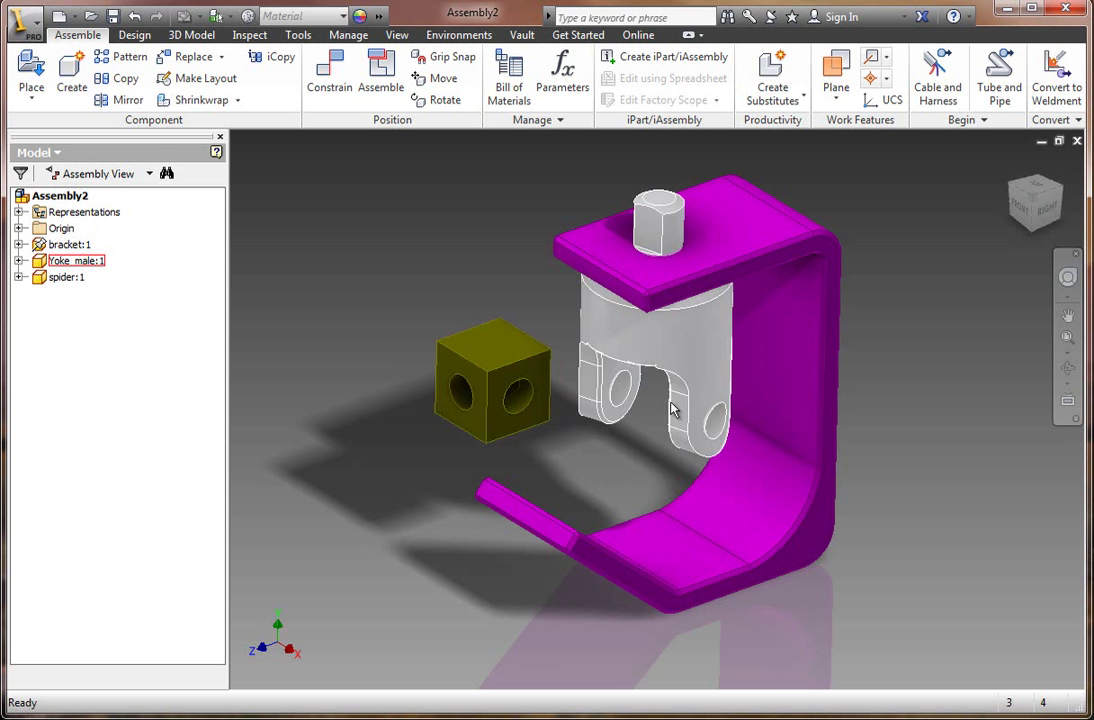
click(655, 380)
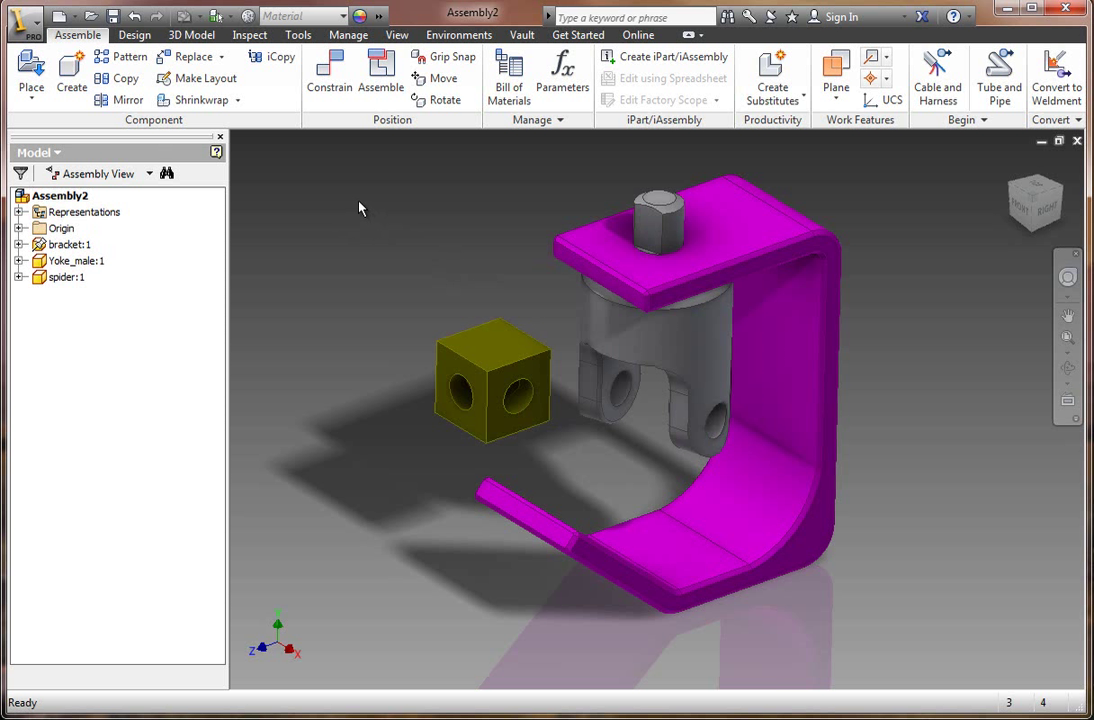
Step: Mate the spider hole's axis to the yoke's pin-hole axis
click(328, 72)
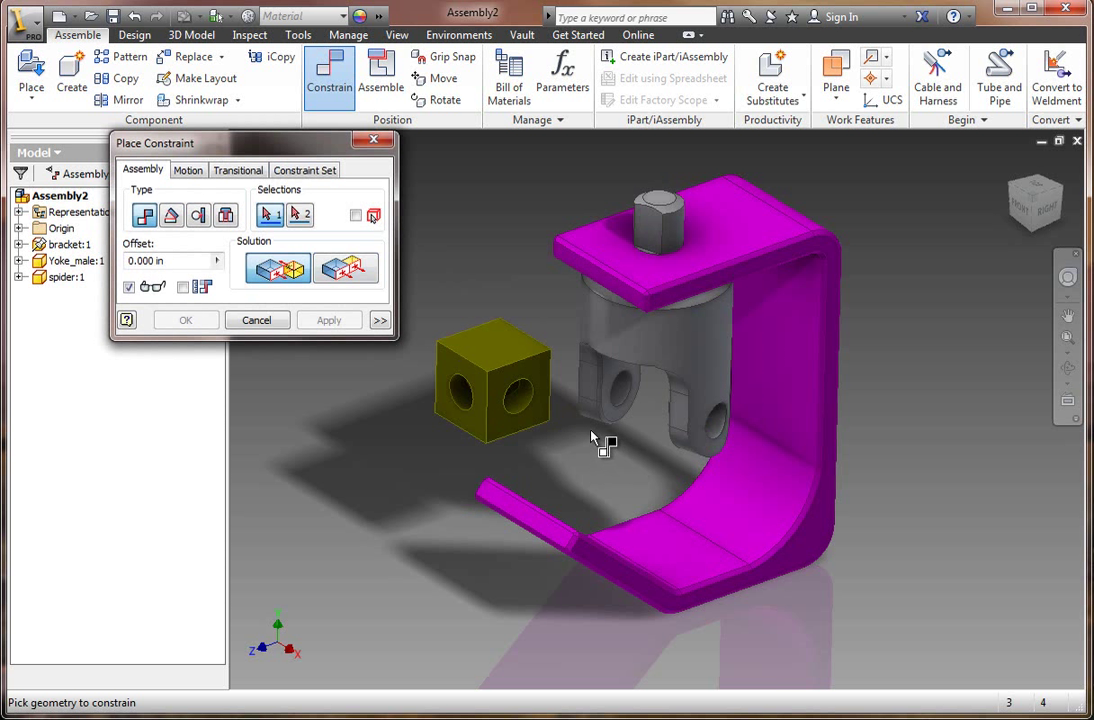
click(522, 399)
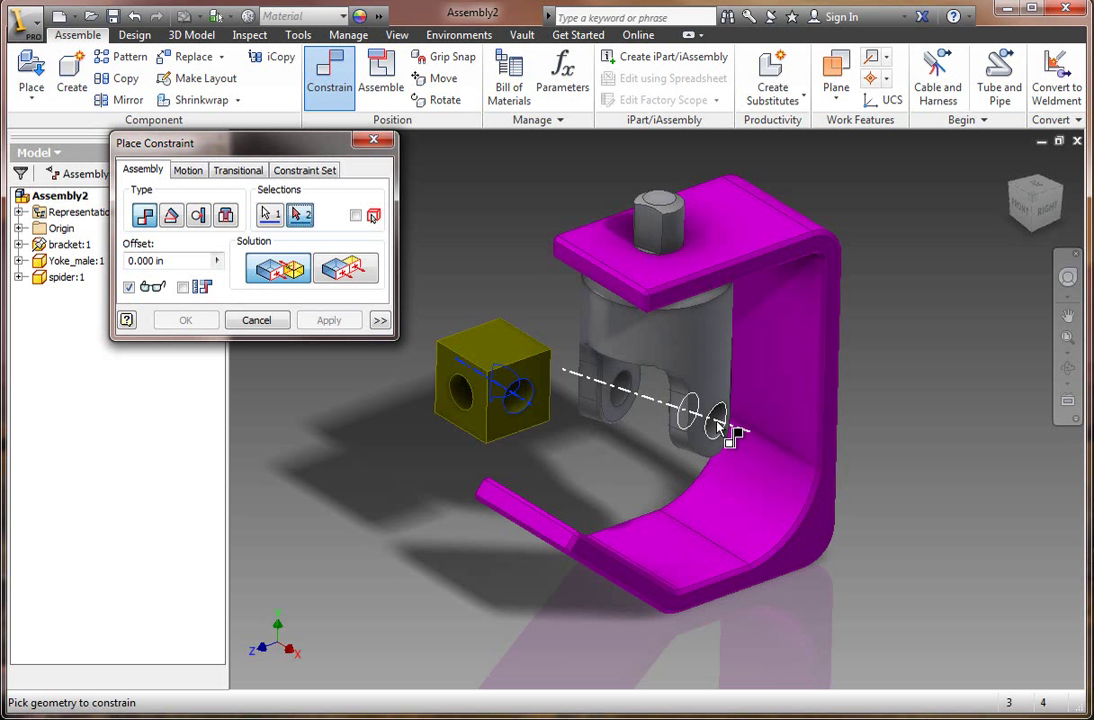
click(720, 426)
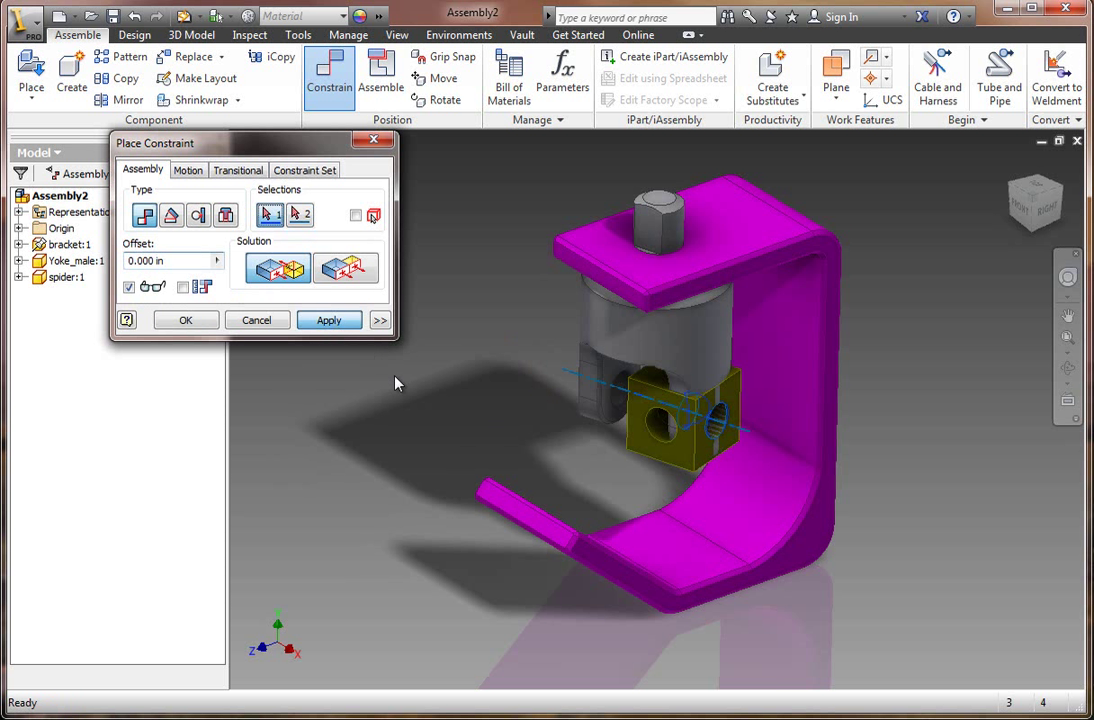
click(328, 322)
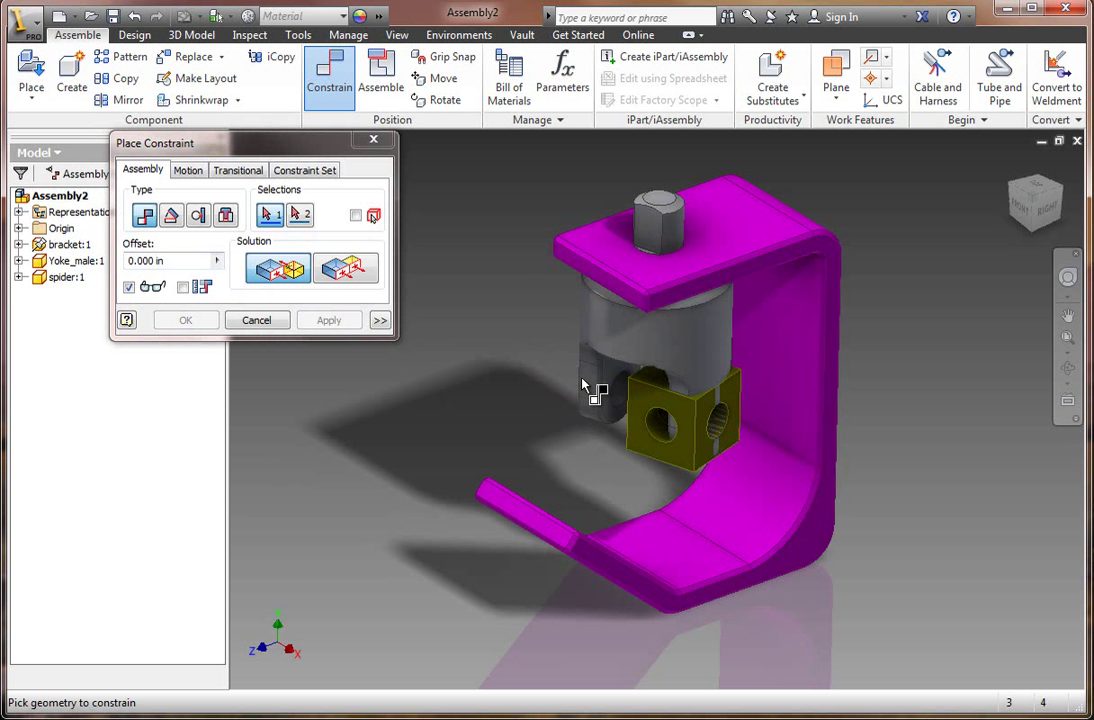
Step: Mate the spider's side face against the yoke's inner face
shift+middle_drag(537, 403, 630, 390)
scroll(630, 390, down, 4)
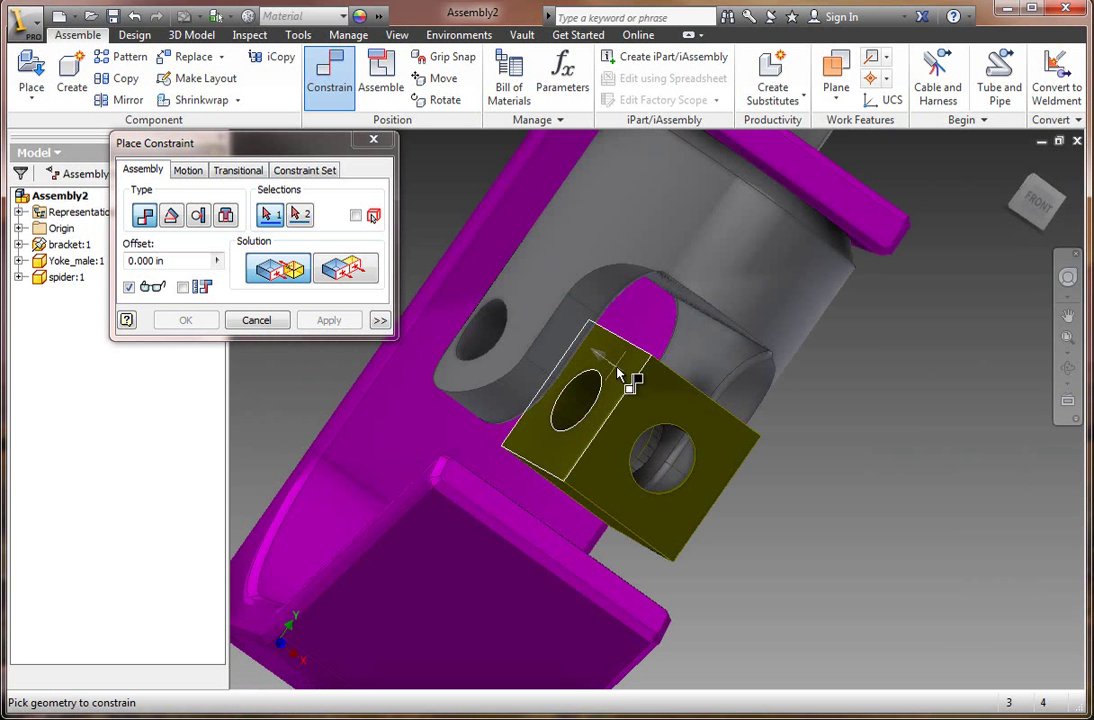
click(619, 373)
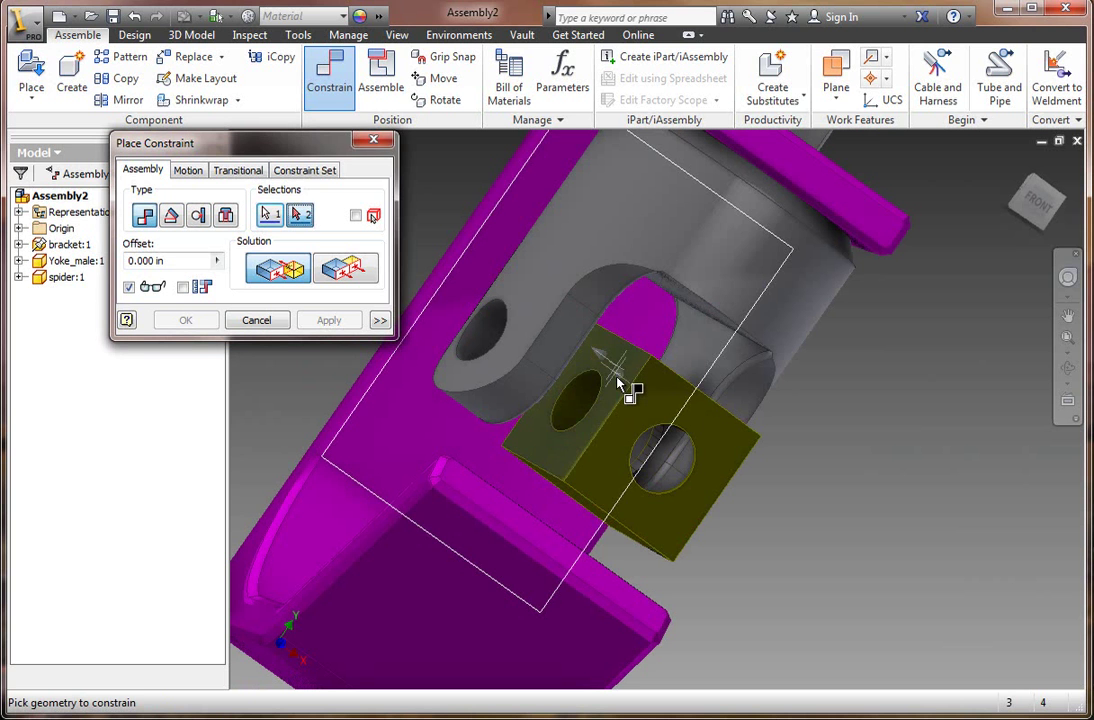
shift+middle_drag(619, 383, 545, 380)
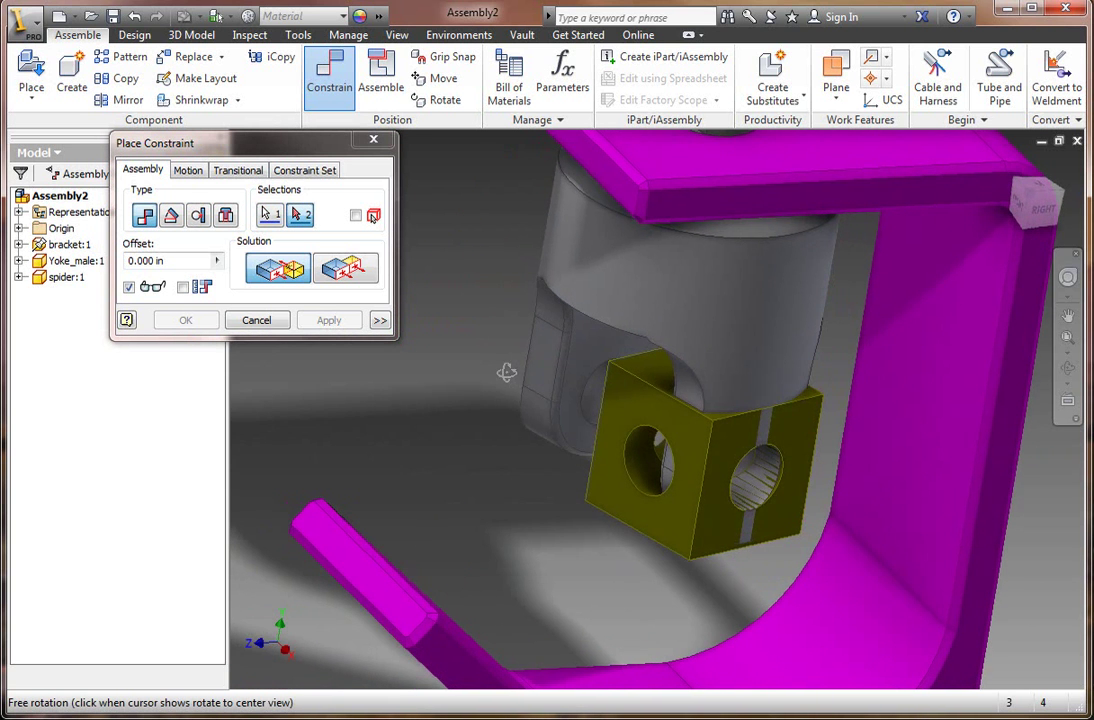
click(586, 350)
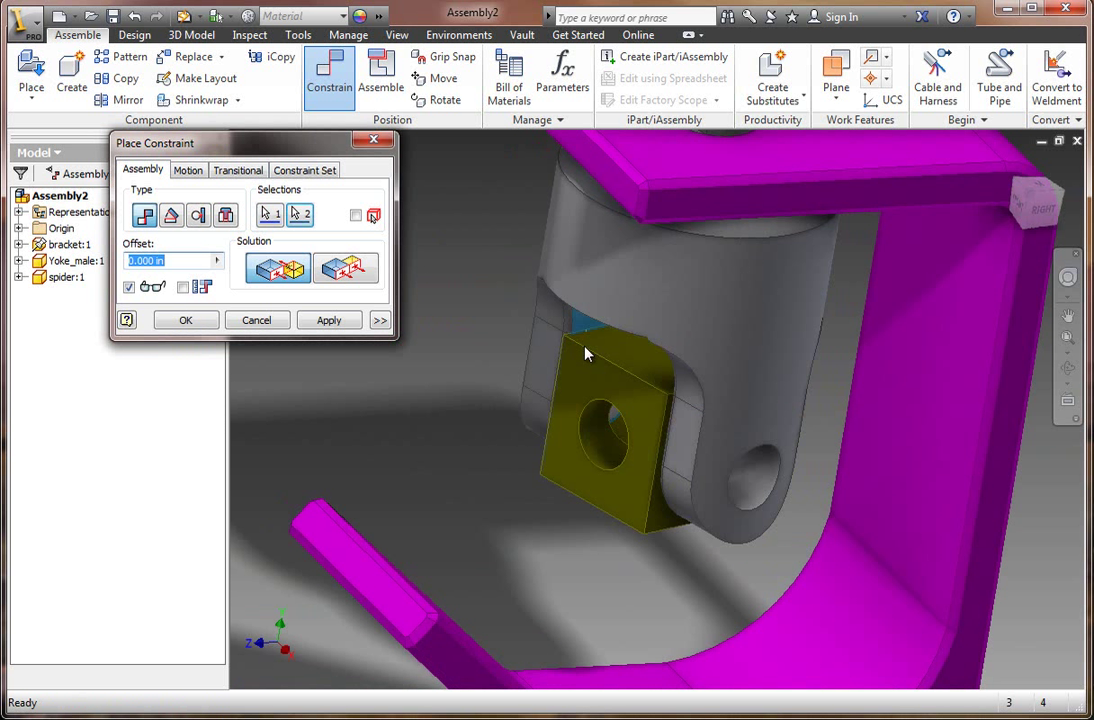
click(351, 324)
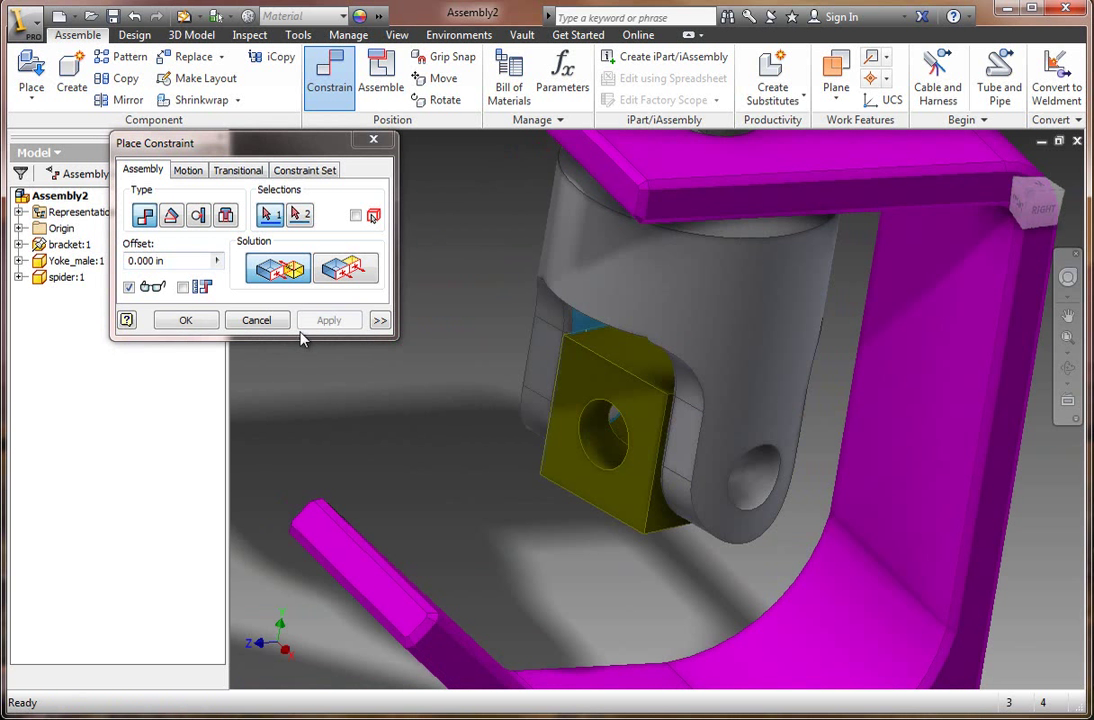
Step: Return to the Home isometric view and drag the spider and male yoke to test the joint
click(257, 321)
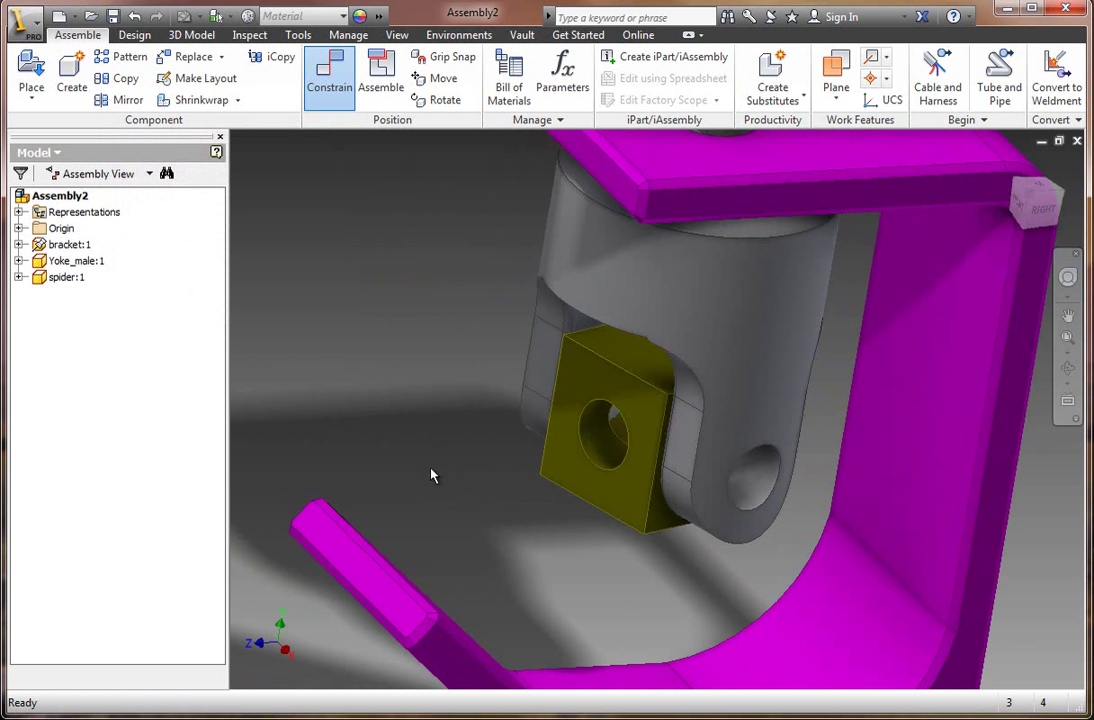
scroll(447, 483, down, 5)
shift+middle_drag(455, 459, 500, 470)
click(1012, 166)
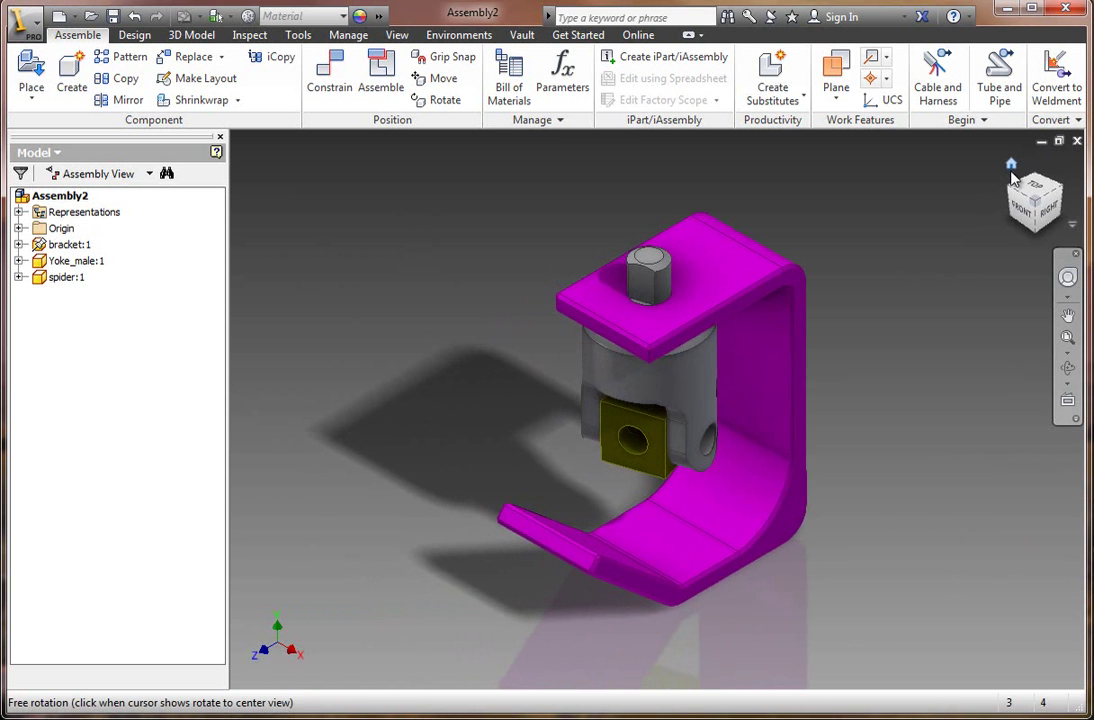
drag(662, 470, 621, 466)
drag(645, 388, 552, 398)
click(657, 403)
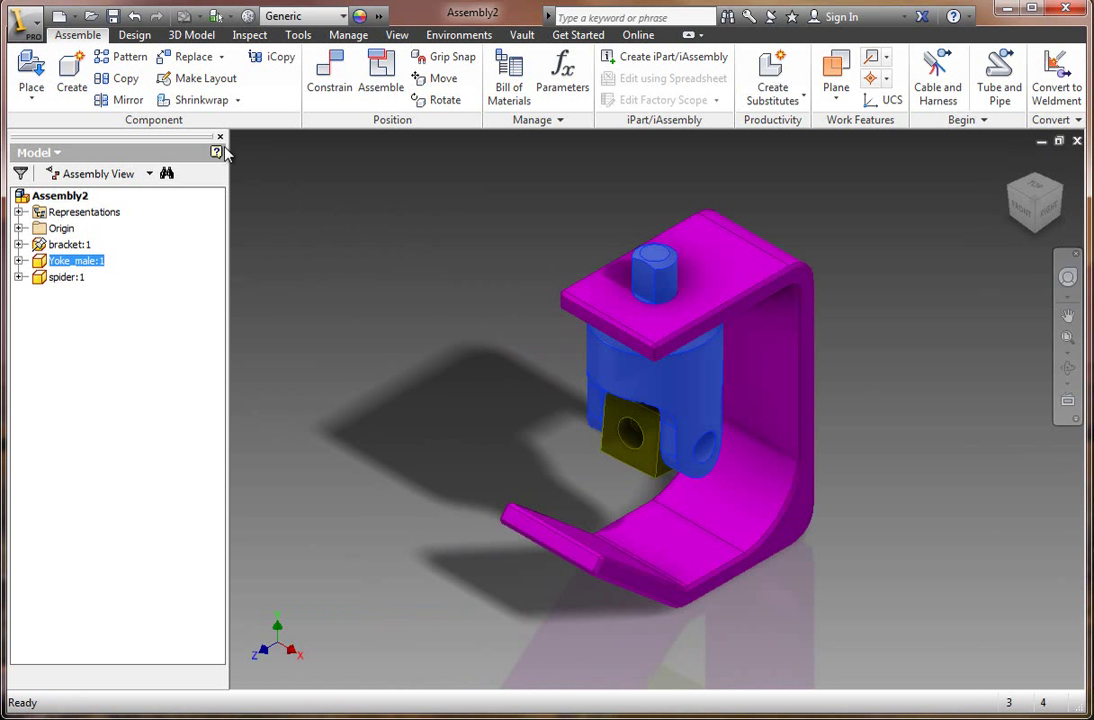
Step: Place one Yoke_female part to the left of the bracket
click(31, 70)
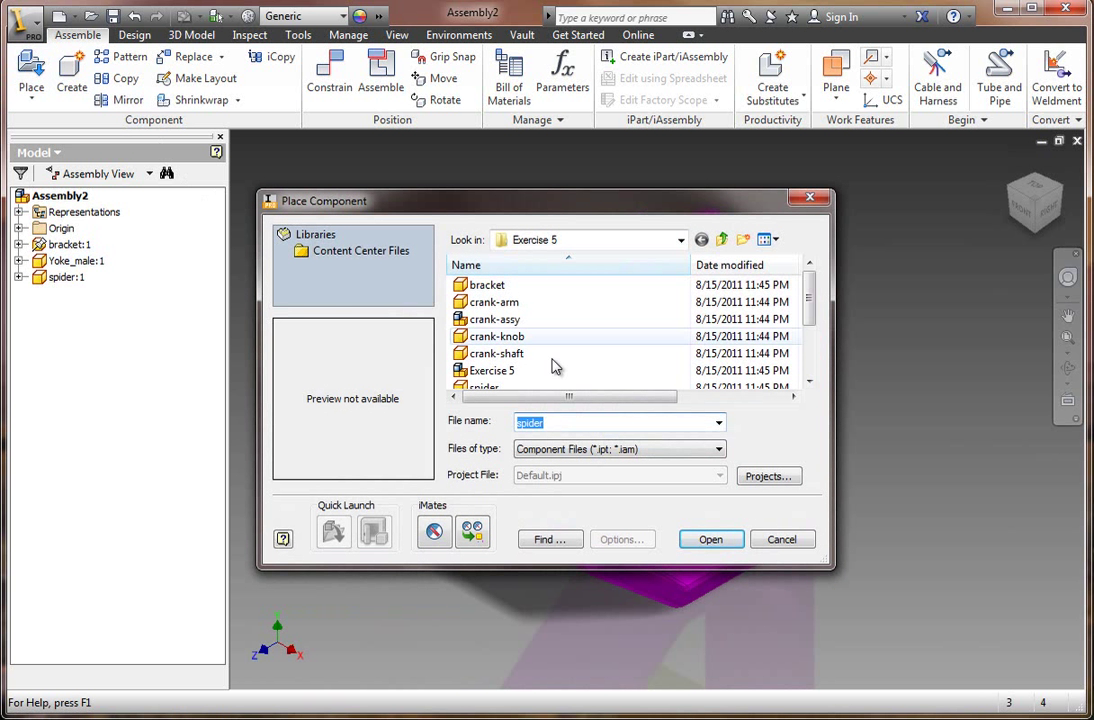
drag(808, 326, 803, 374)
click(511, 356)
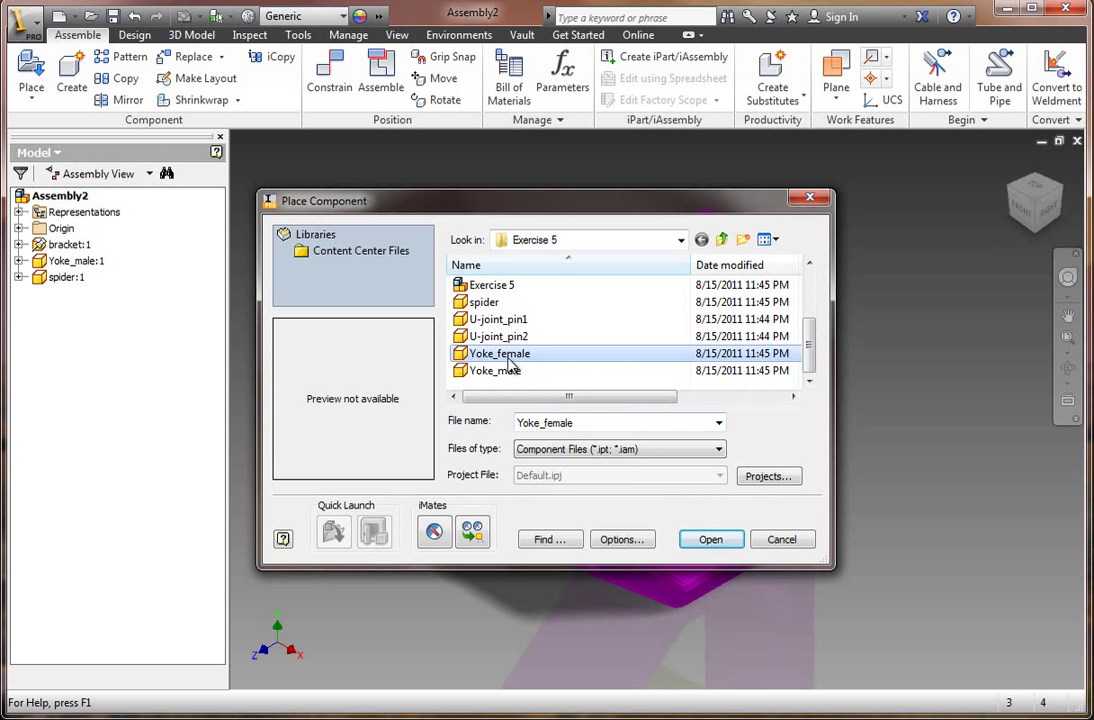
click(711, 541)
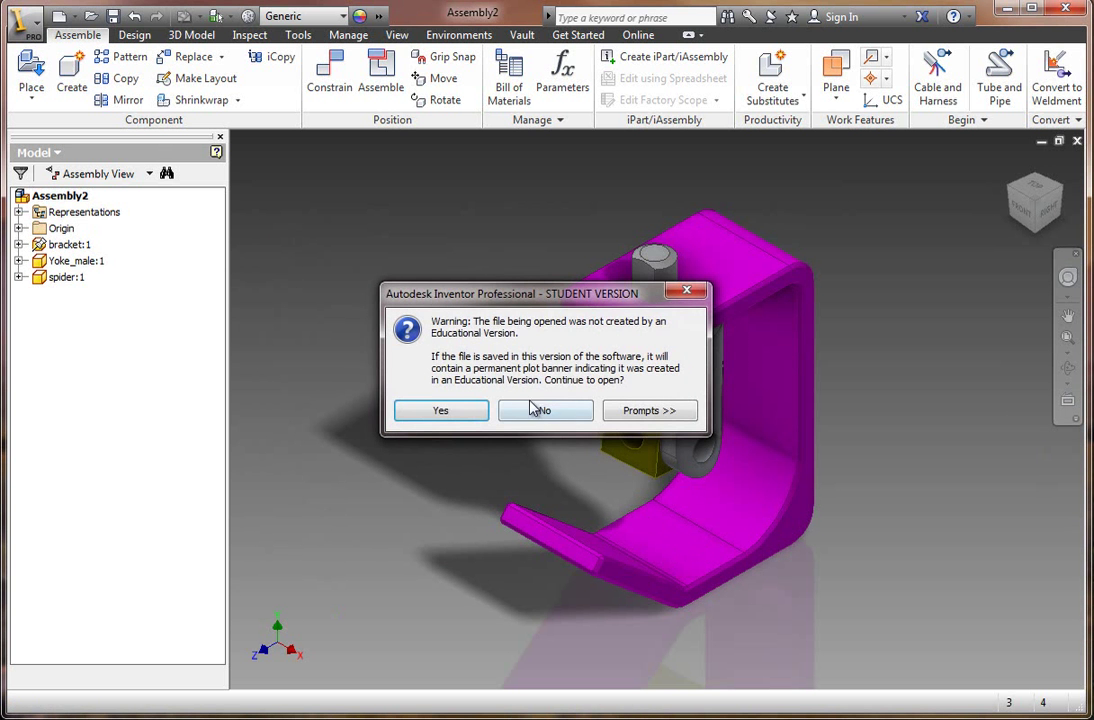
click(440, 411)
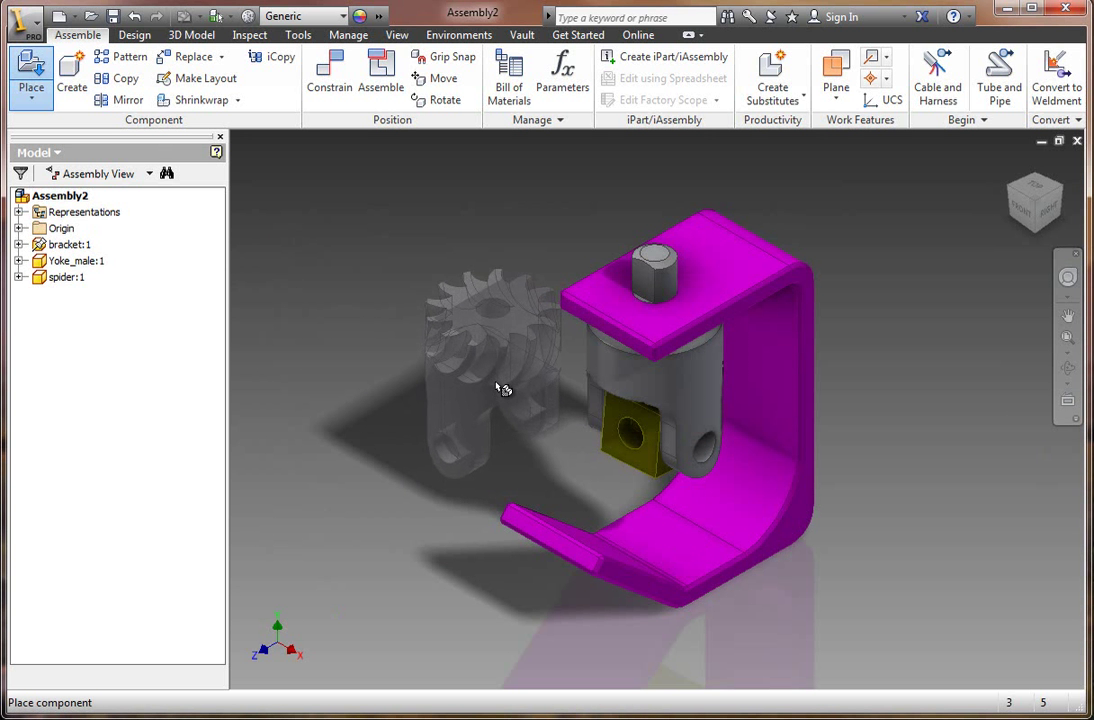
click(502, 391)
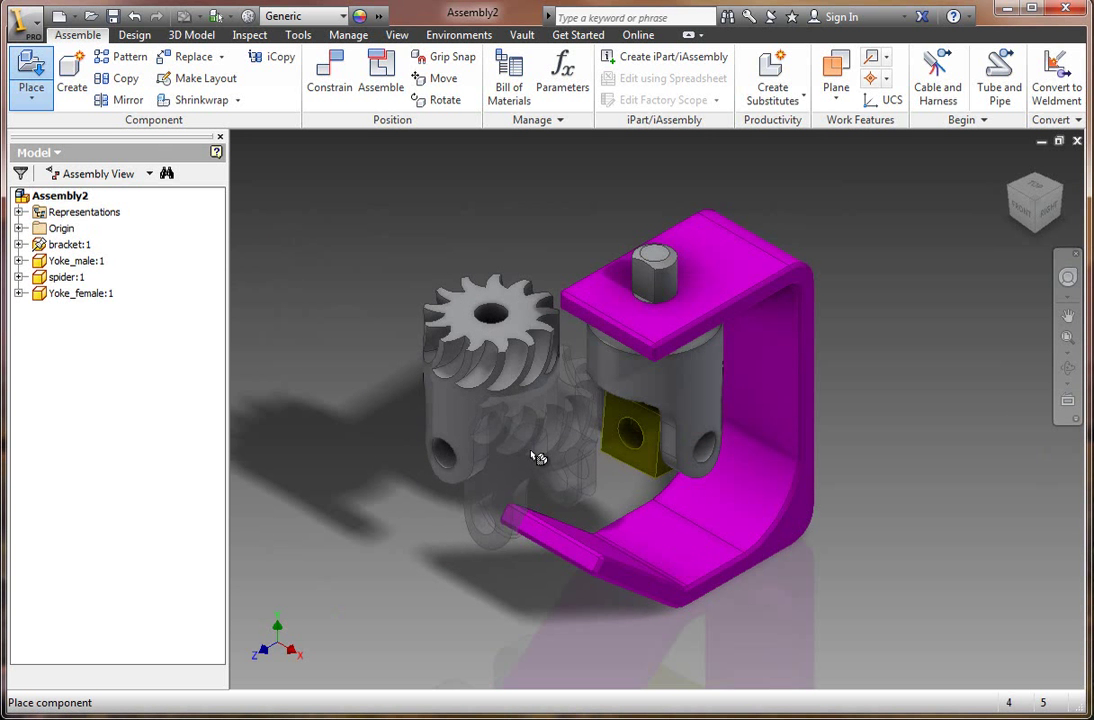
key(Escape)
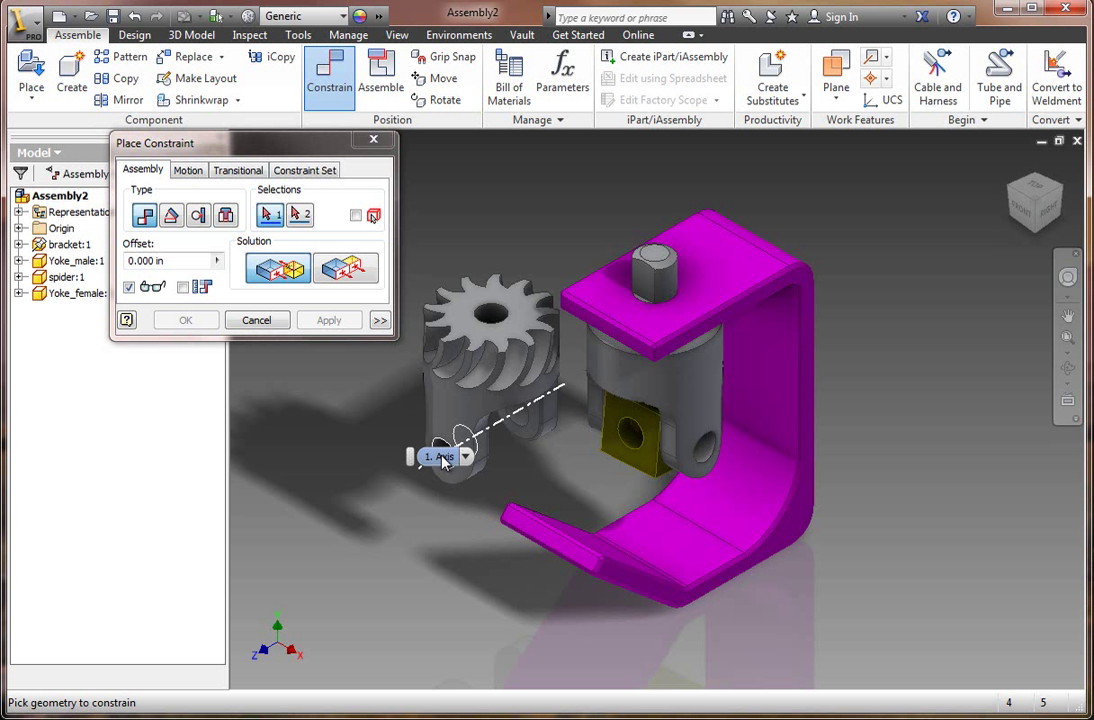
Step: Mate the female yoke's hole axis to the spider's cross-hole axis
click(445, 458)
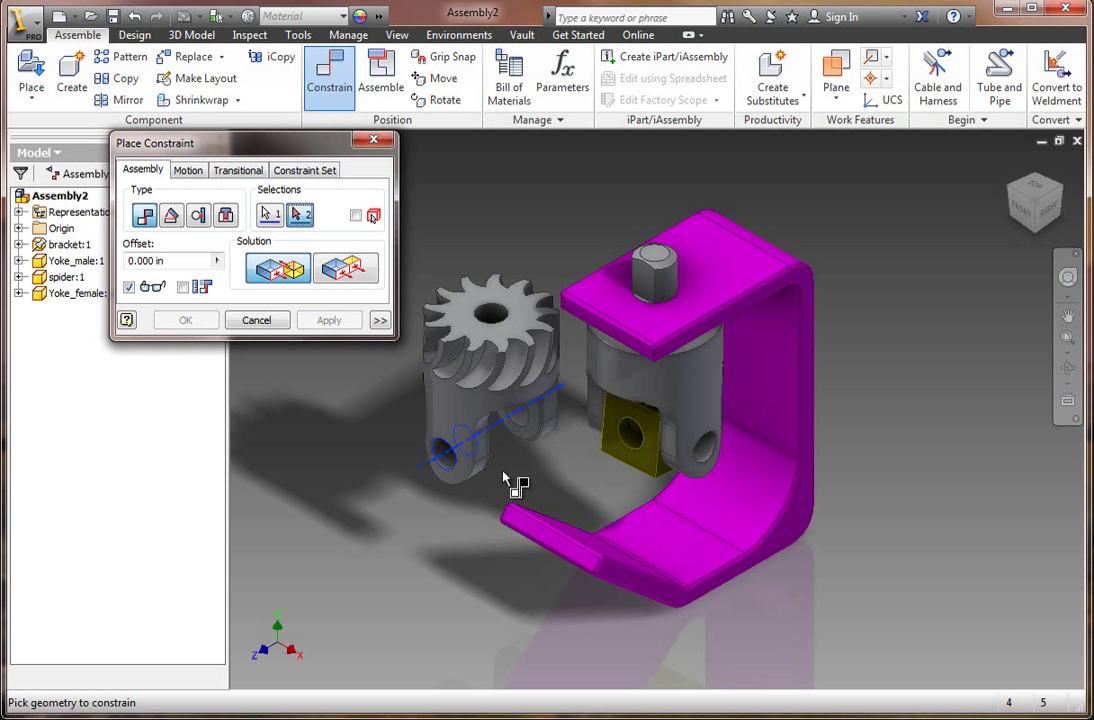
click(631, 444)
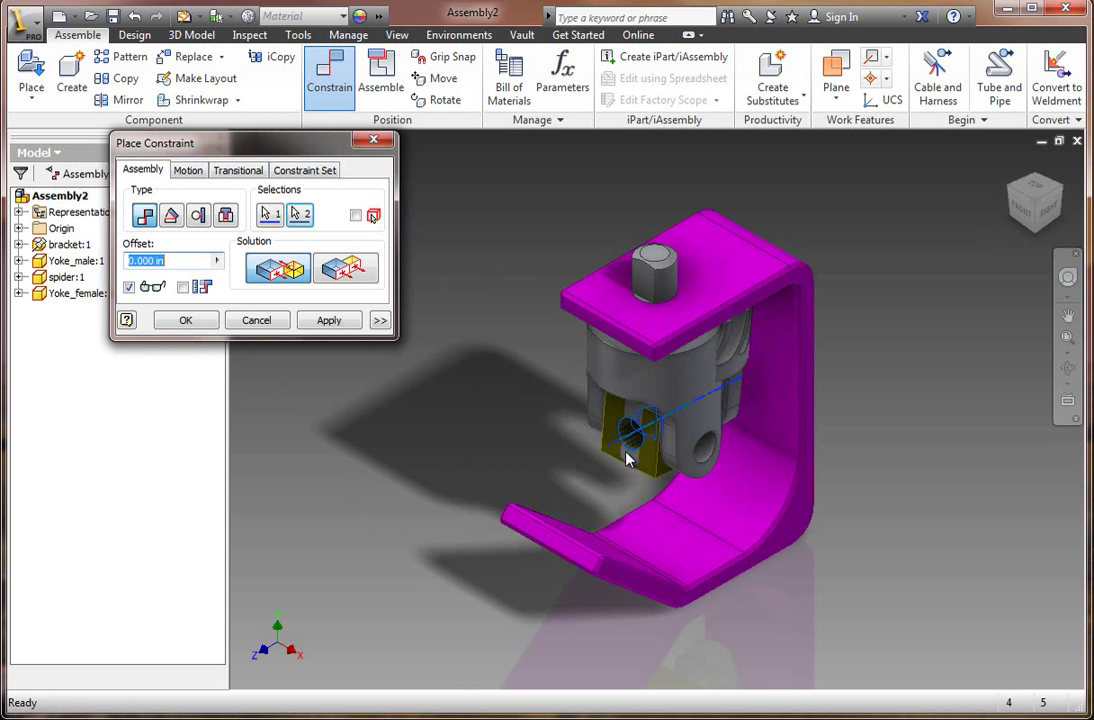
click(341, 325)
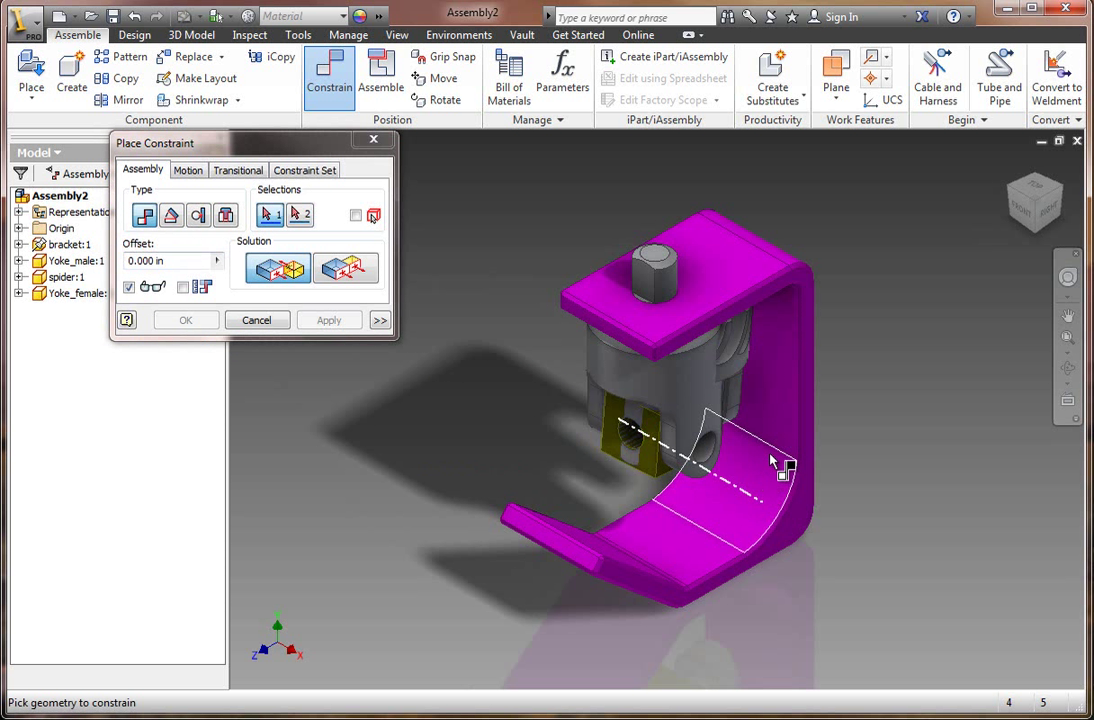
Step: Mate the spider's flat face against the upper yoke's inner face
shift+middle_drag(770, 458, 570, 443)
scroll(741, 432, up, 5)
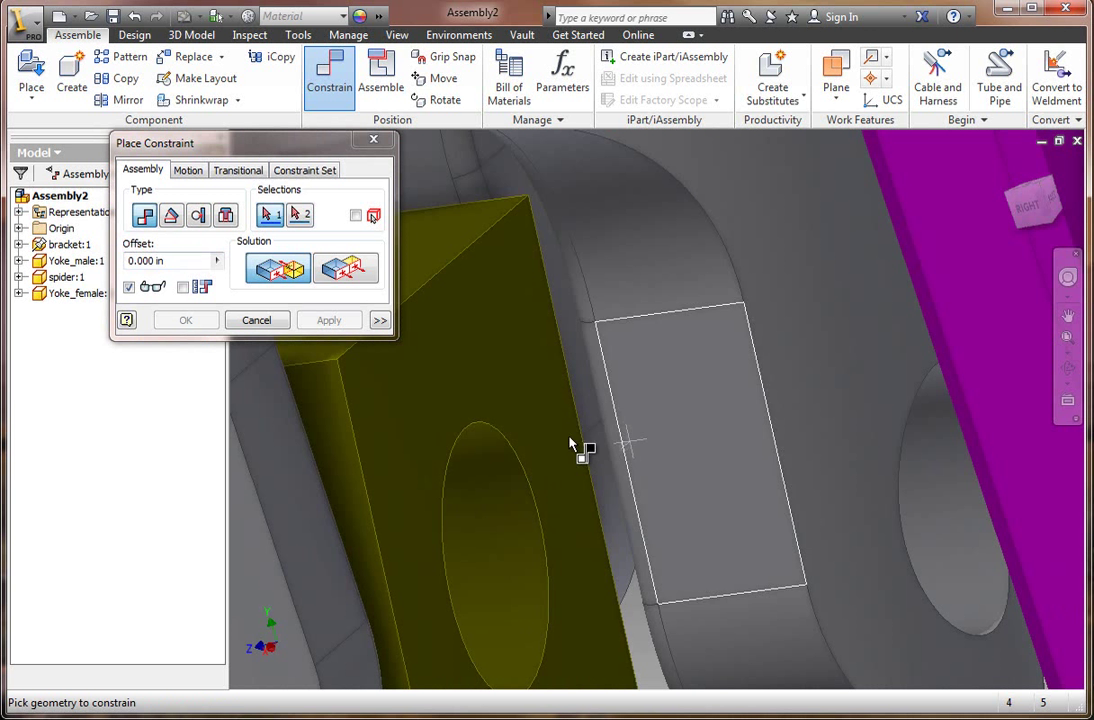
click(482, 342)
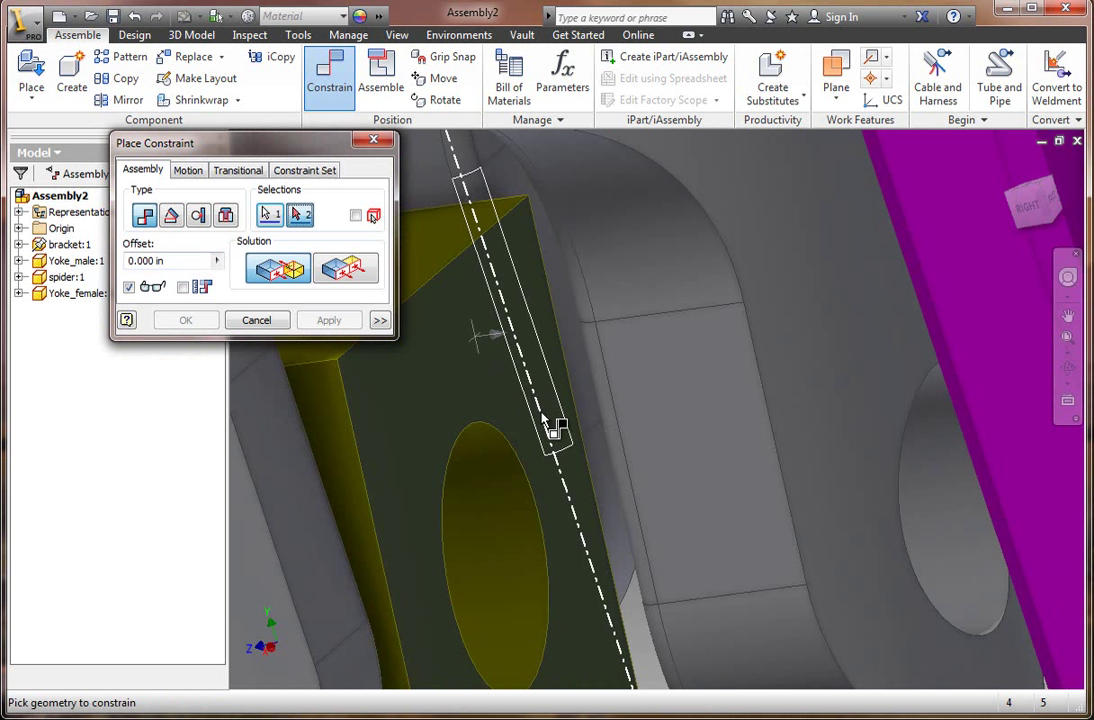
shift+middle_drag(557, 427, 620, 427)
scroll(612, 425, down, 6)
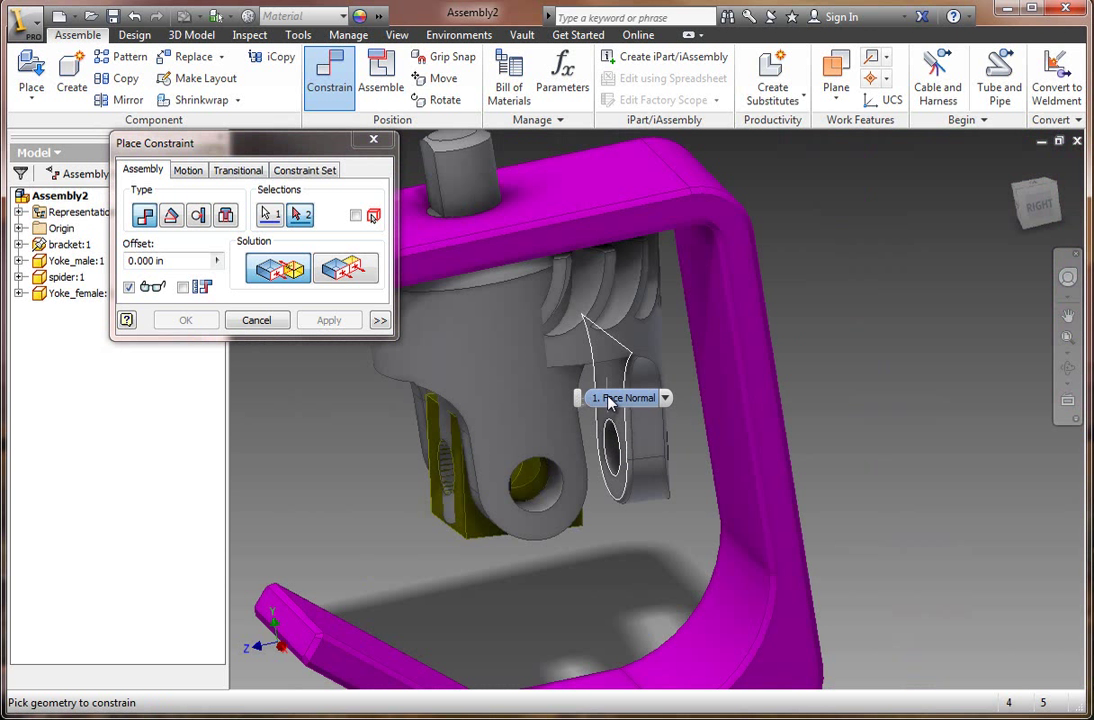
click(613, 398)
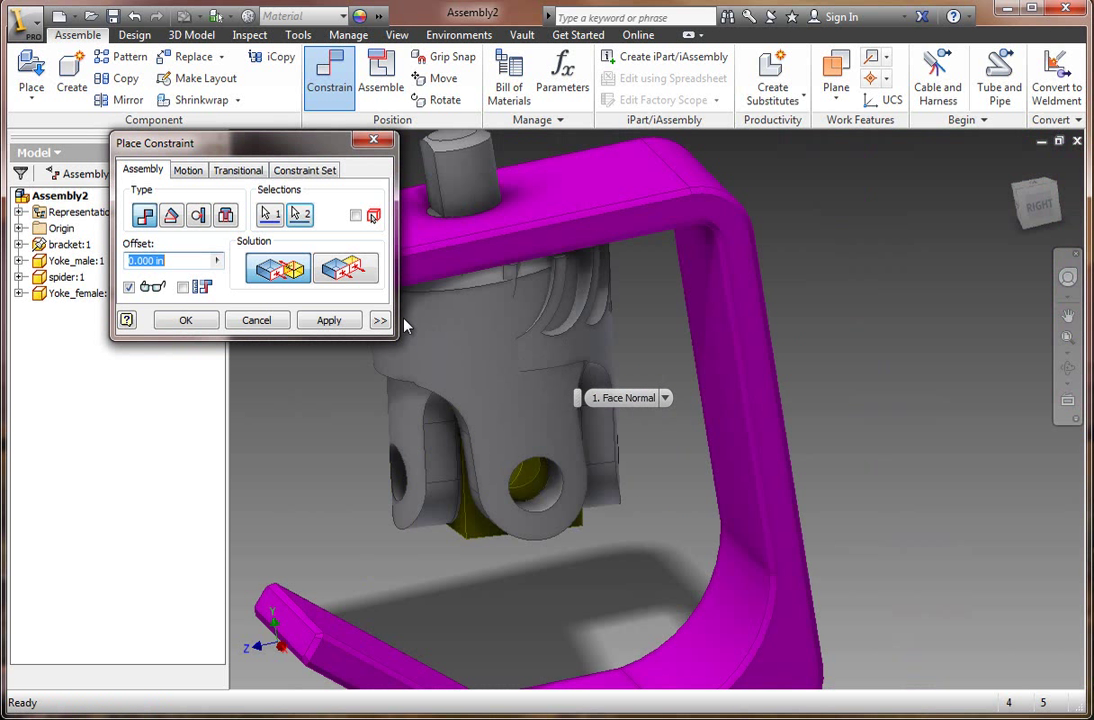
click(338, 324)
Step: Drag Yoke_female to confirm it swings about the spider pin
click(257, 321)
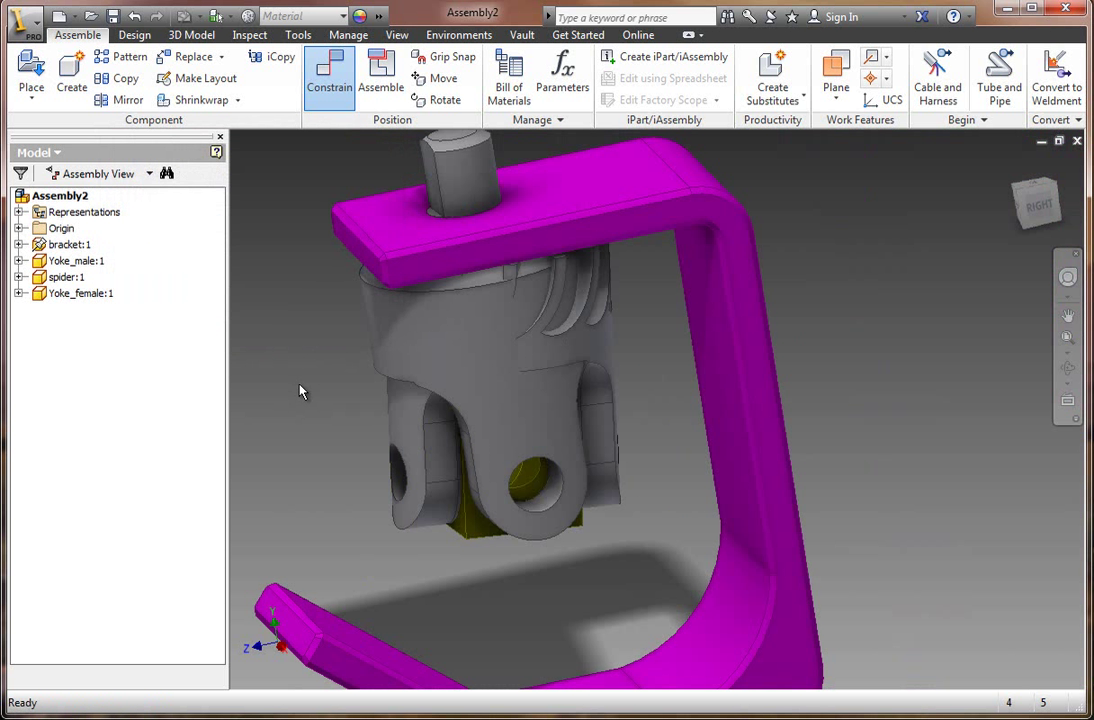
drag(408, 423, 396, 532)
scroll(393, 486, down, 2)
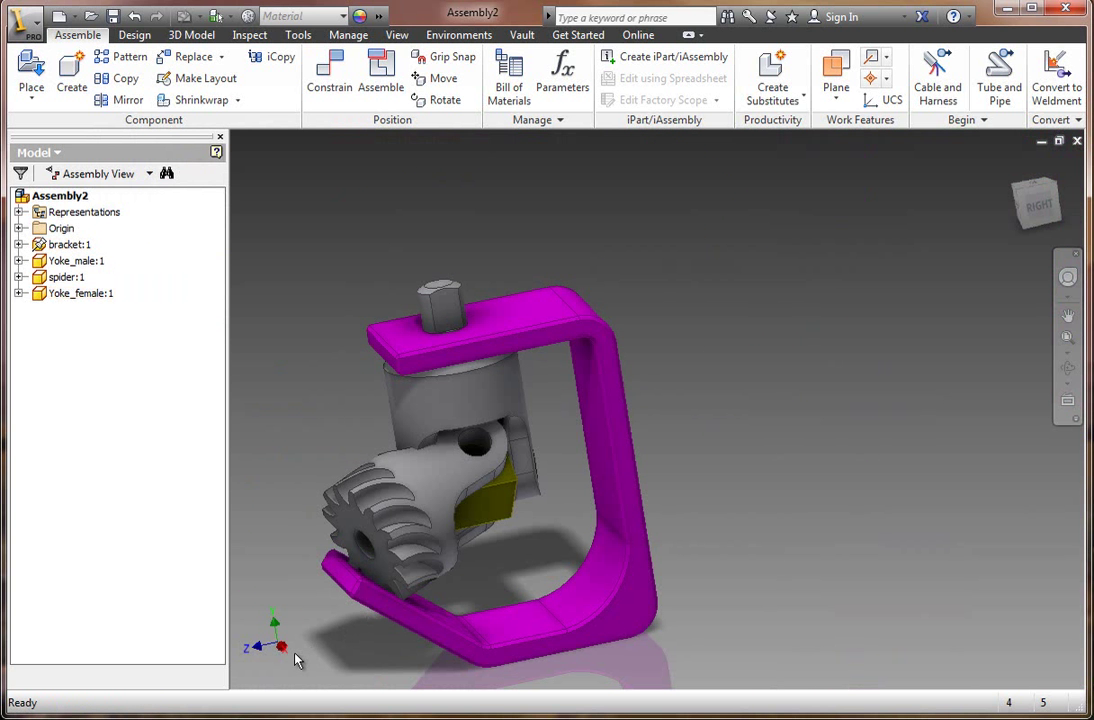
scroll(313, 590, up, 3)
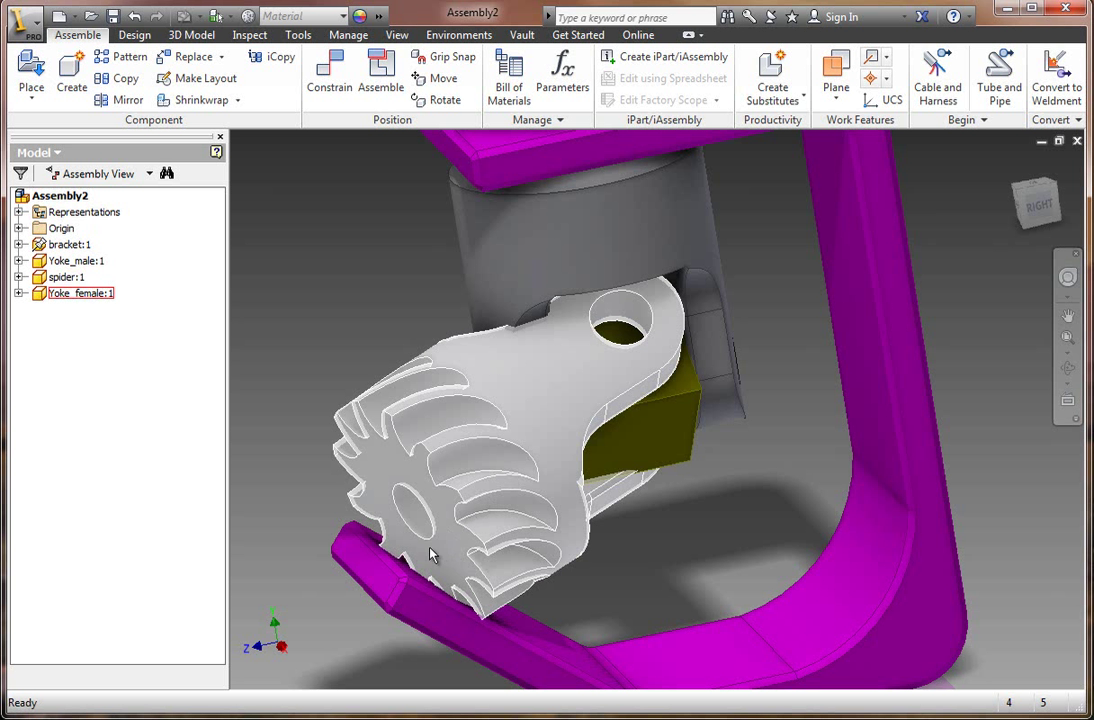
Step: Mate the gear's end face to the bracket's lower plate, using the zero offset as resting position
click(330, 76)
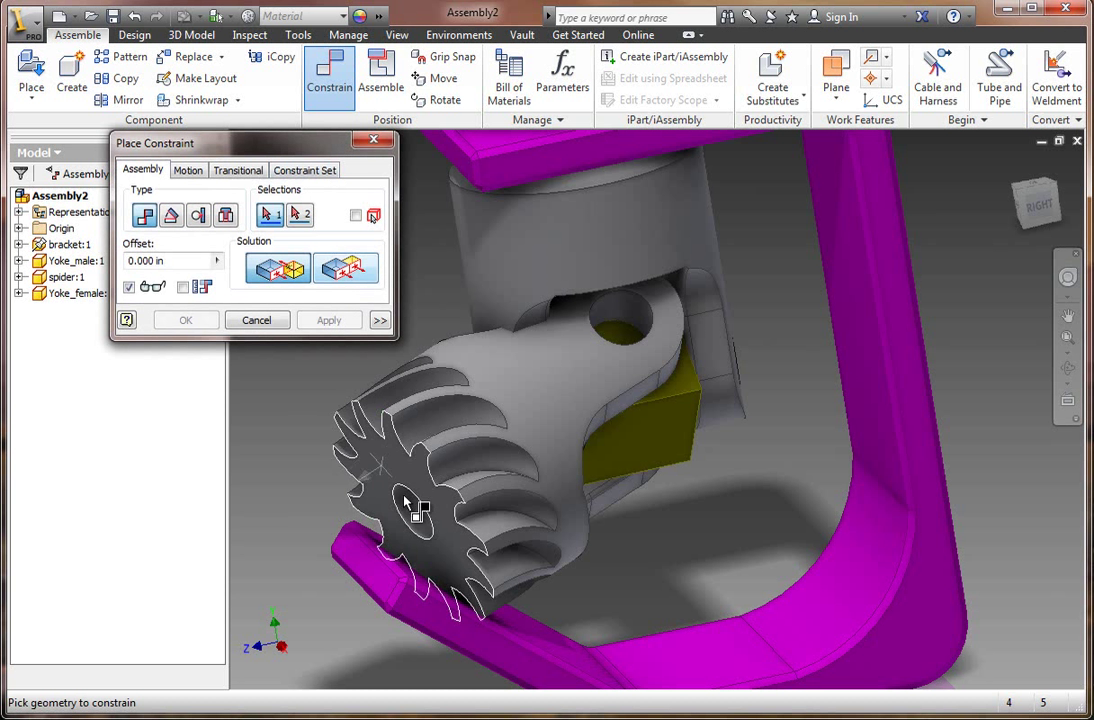
click(460, 556)
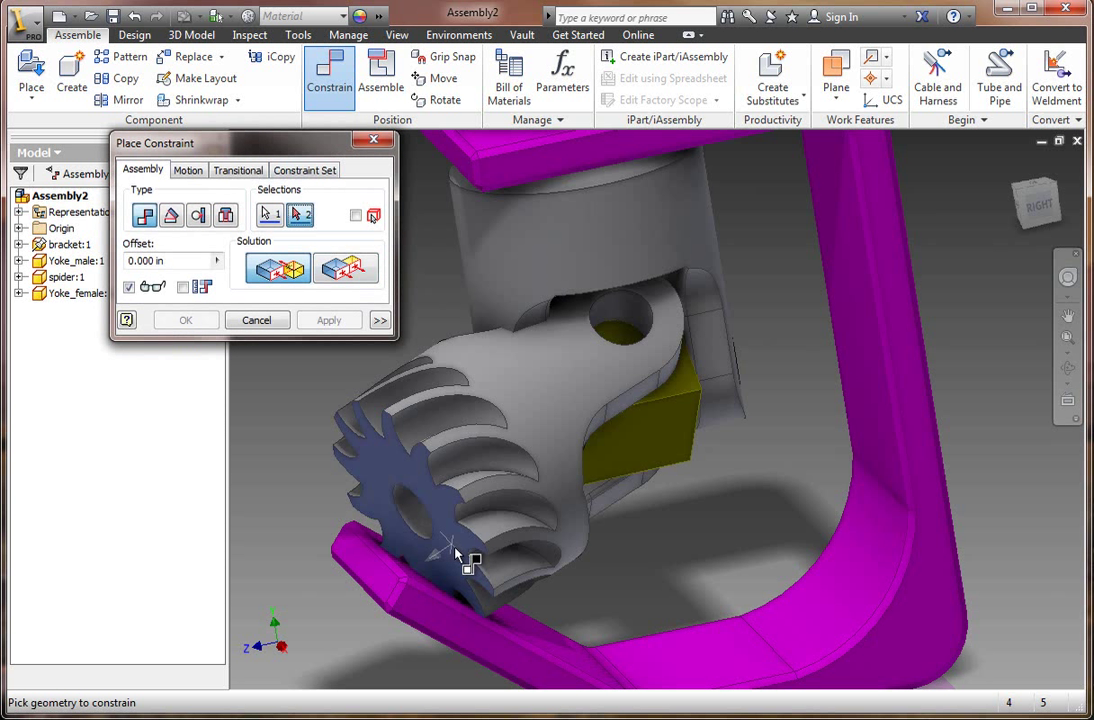
click(535, 640)
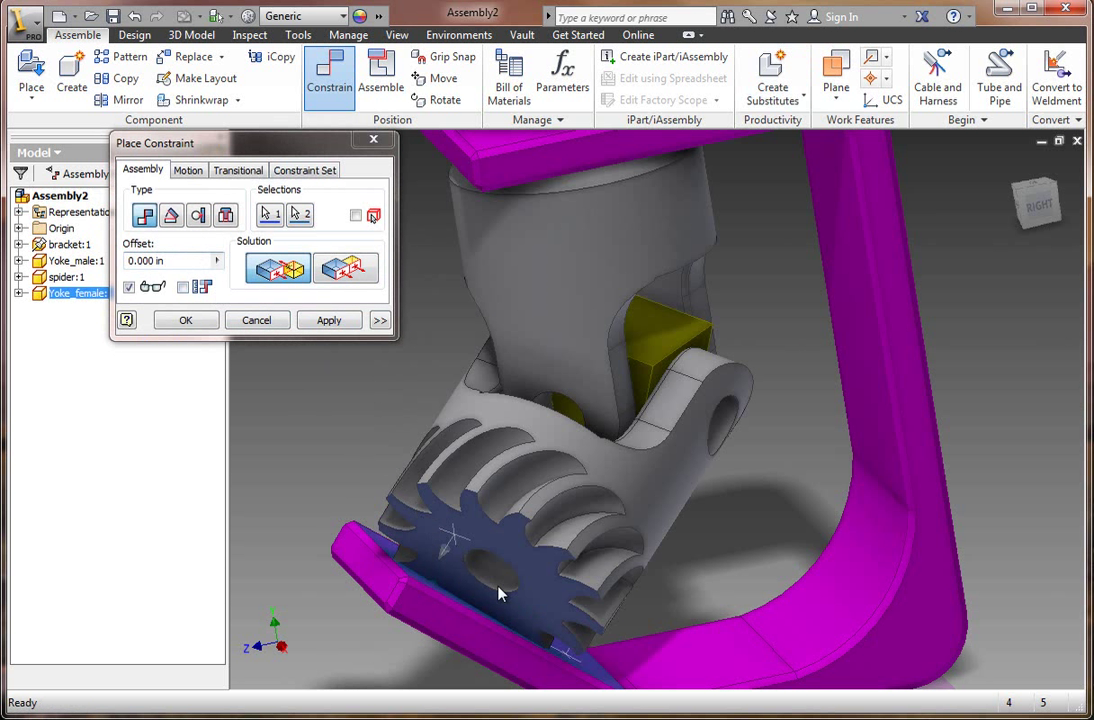
click(380, 321)
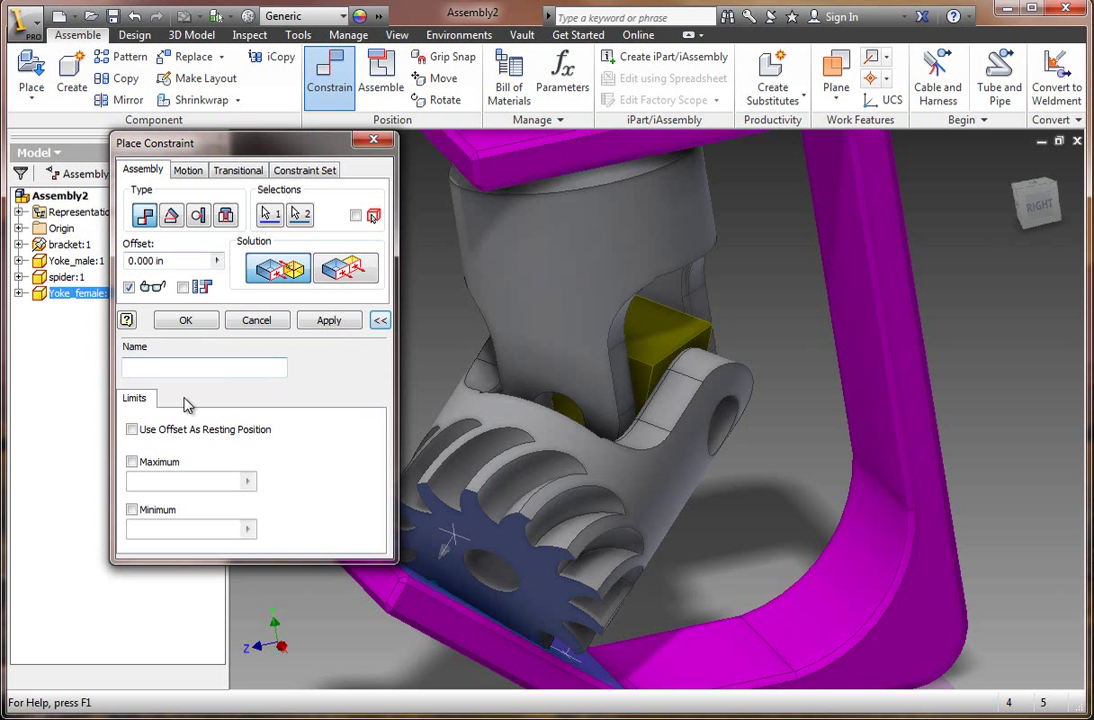
click(132, 430)
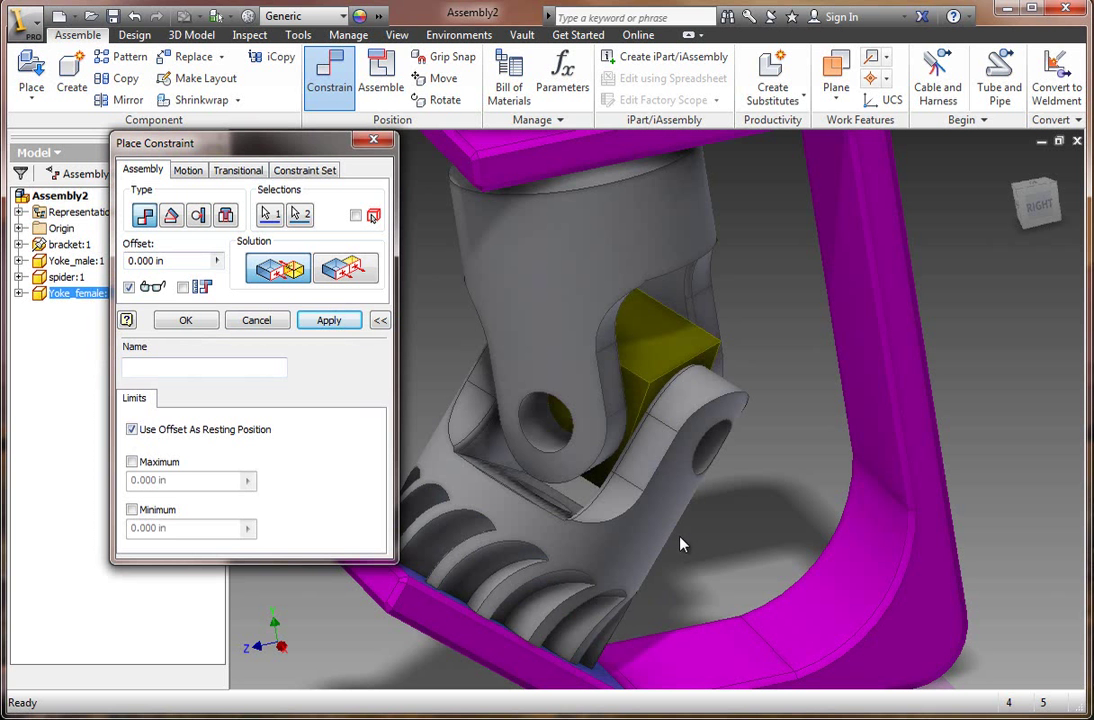
scroll(632, 580, down, 4)
scroll(613, 580, up, 6)
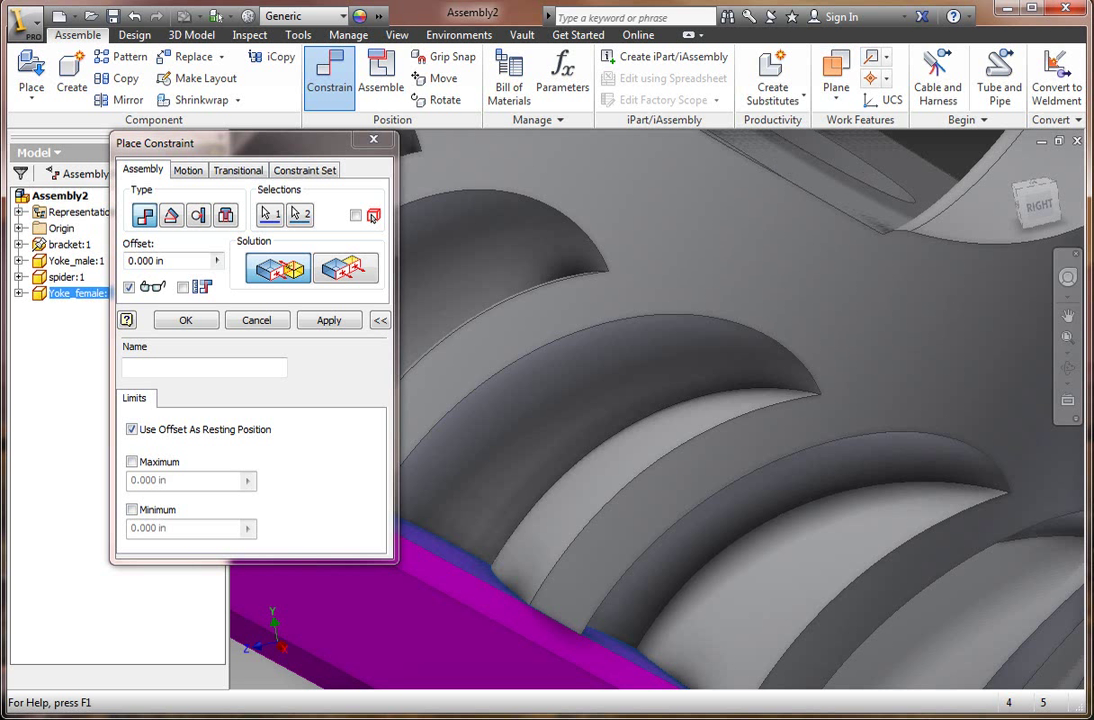
Step: Apply the gear-to-plate mate and close constraint placement
click(326, 322)
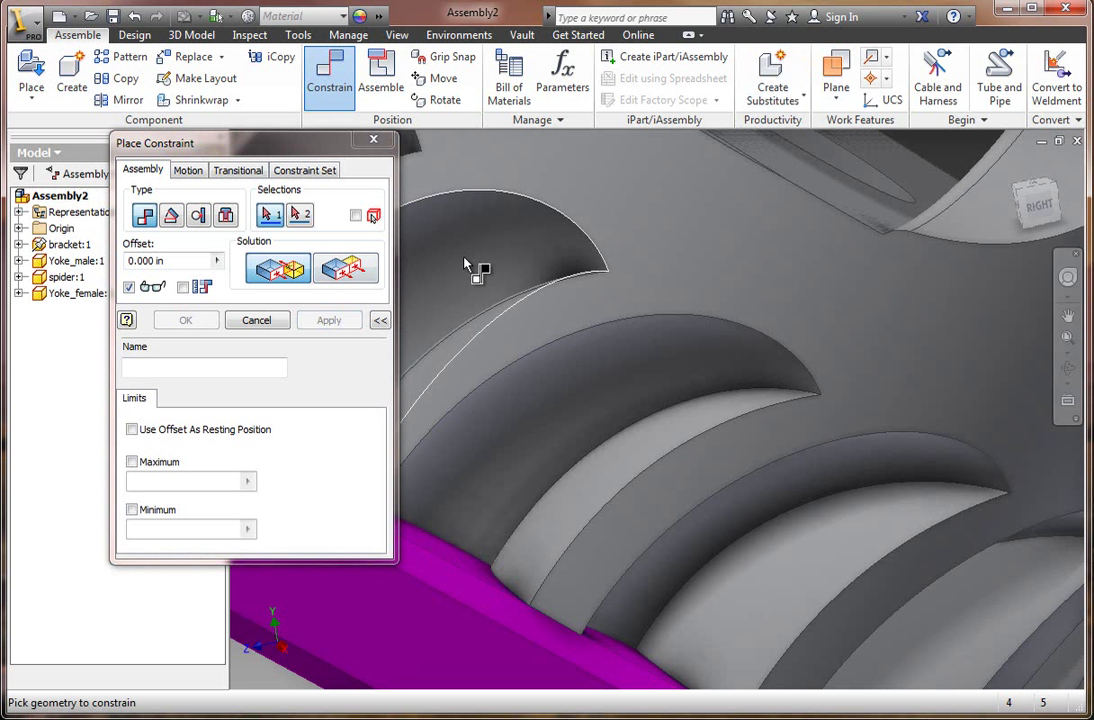
click(258, 320)
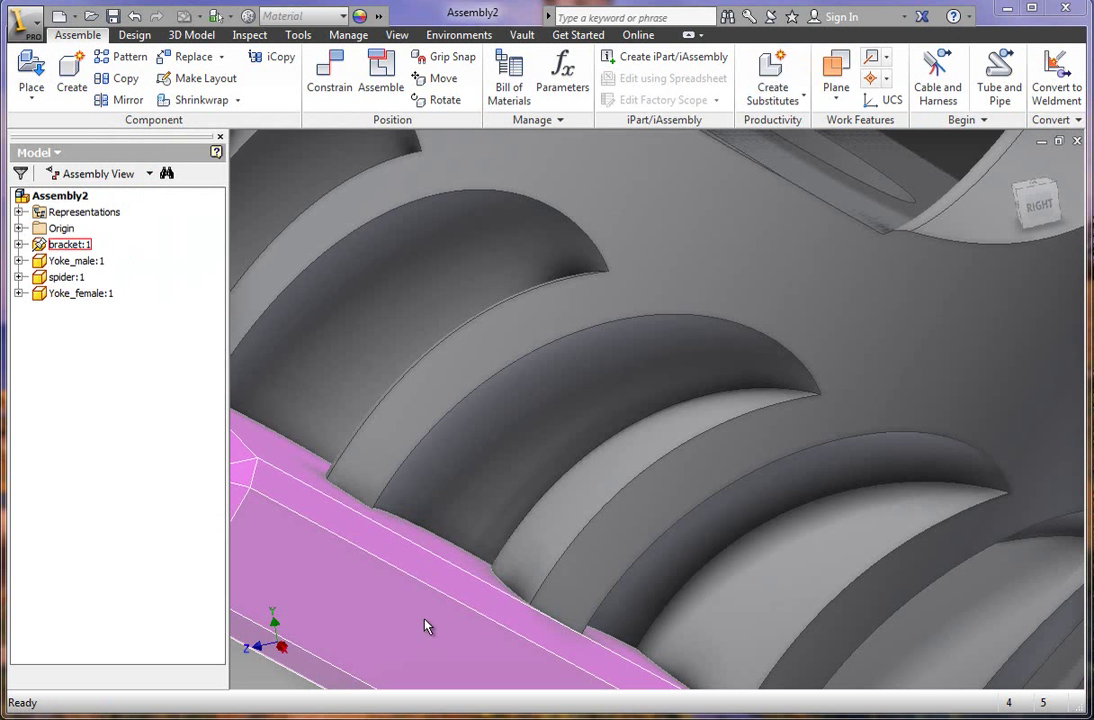
click(442, 606)
scroll(442, 606, down, 5)
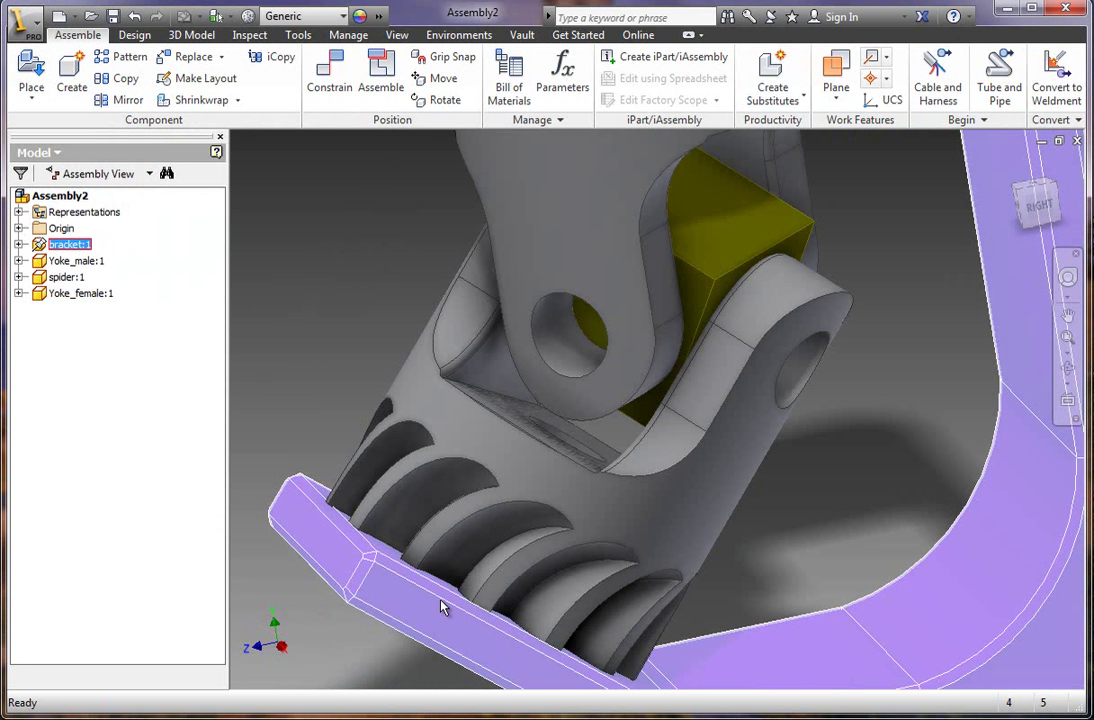
click(330, 244)
scroll(322, 243, down, 5)
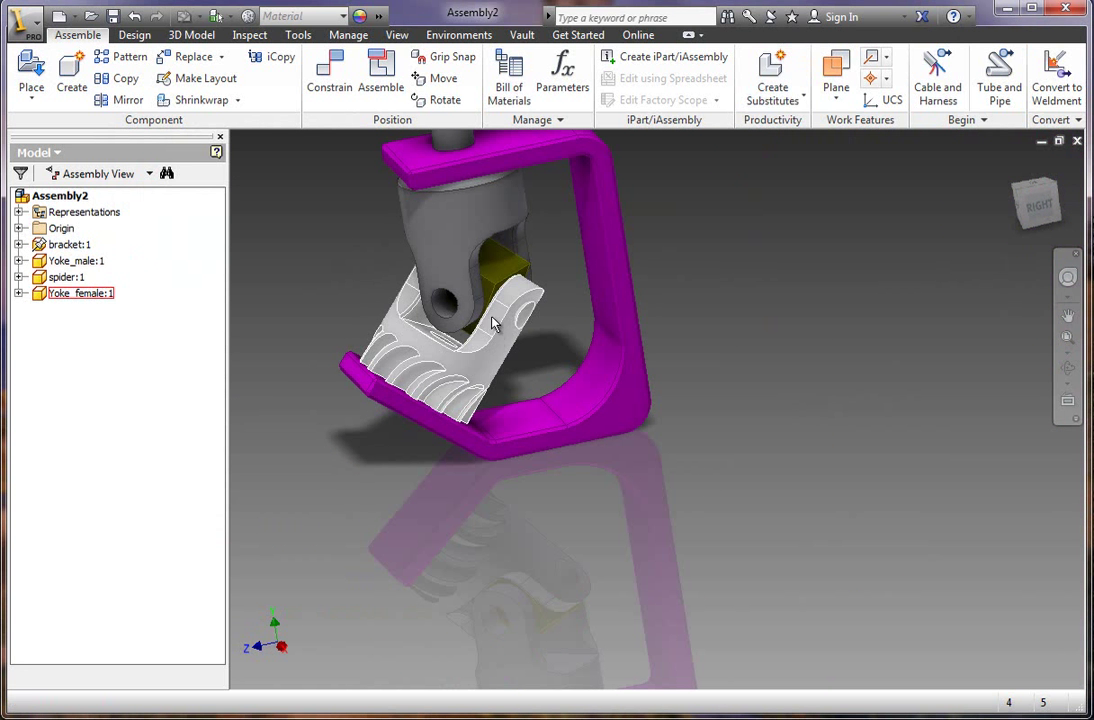
Step: Return to the home view and turn Yoke_male to test the joint
click(1011, 163)
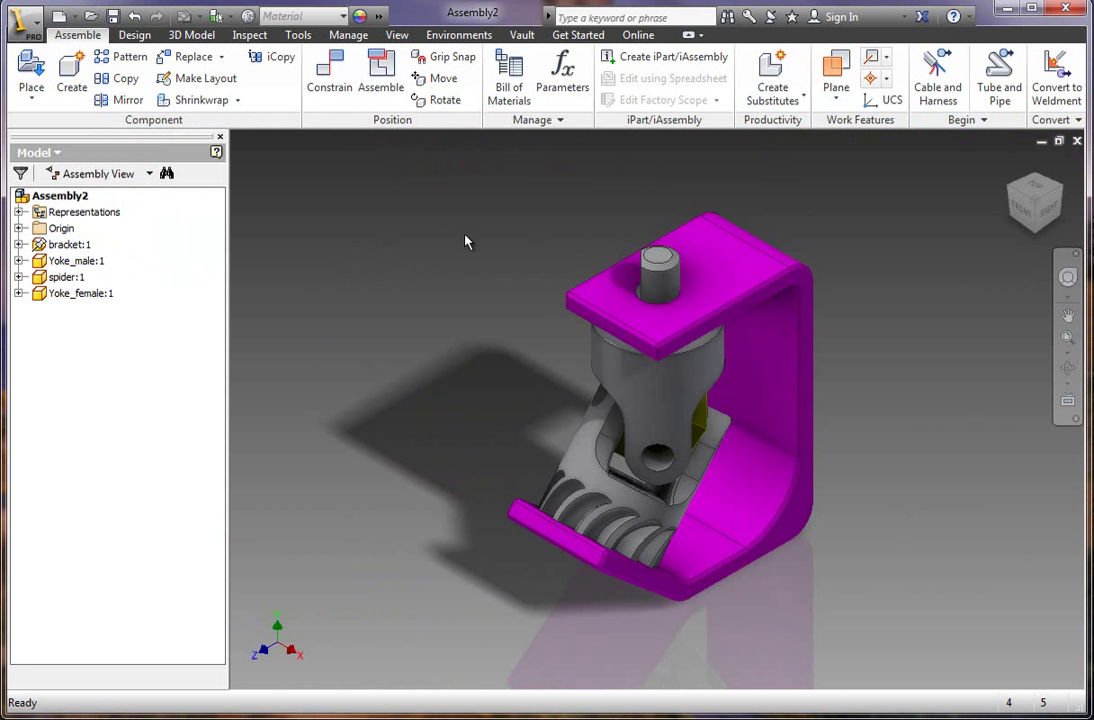
drag(660, 288, 530, 225)
click(530, 225)
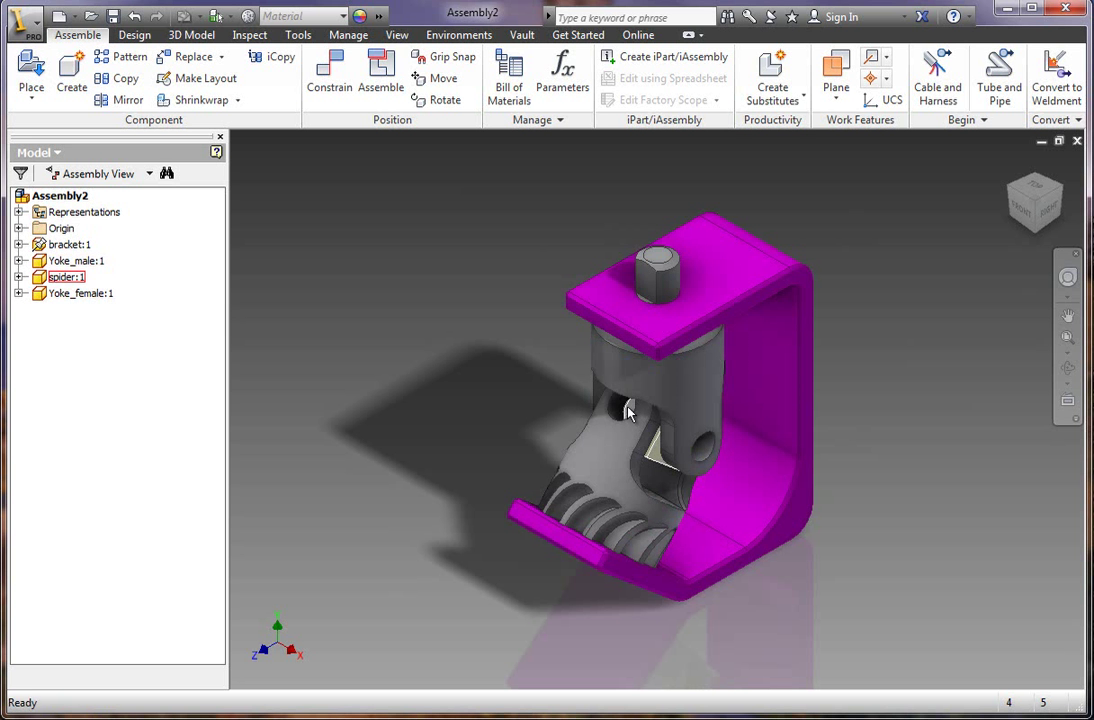
Step: Place one copy of U-joint_pin1 beside the assembly
click(33, 67)
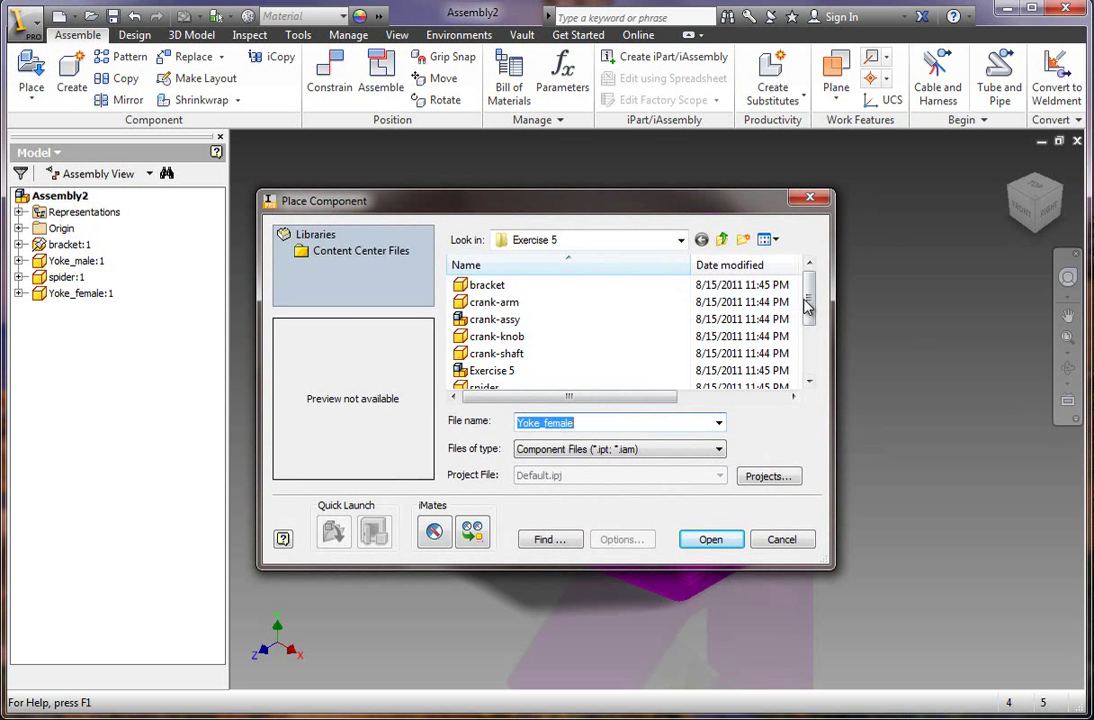
drag(810, 303, 812, 350)
click(512, 319)
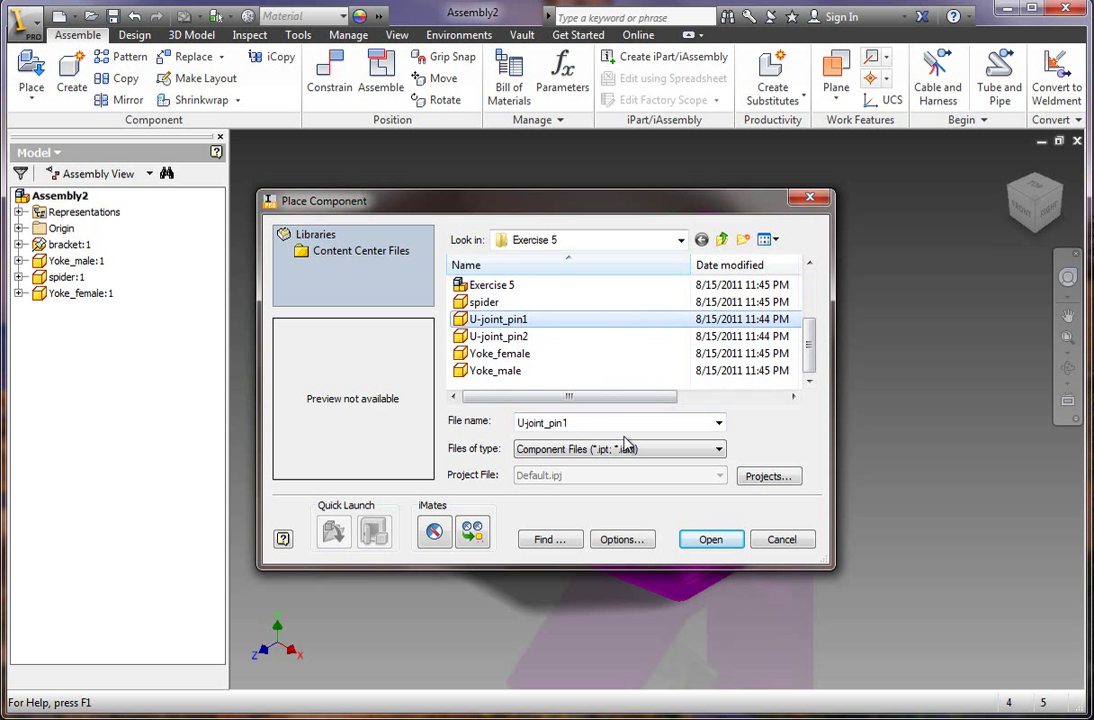
click(708, 540)
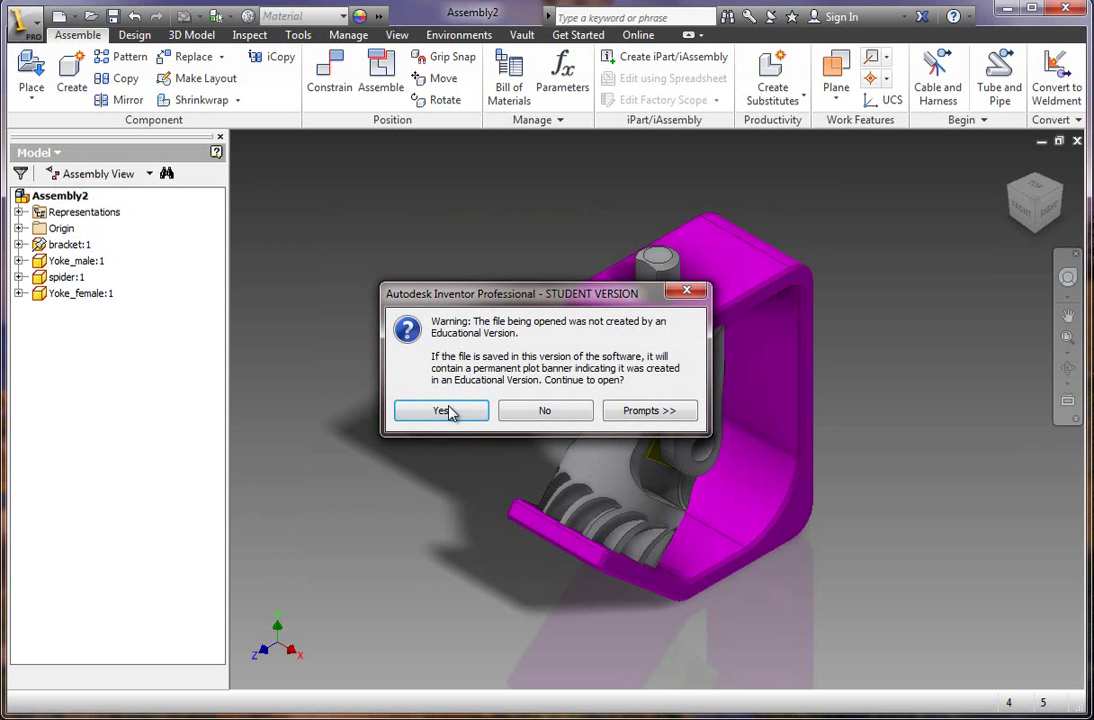
click(447, 412)
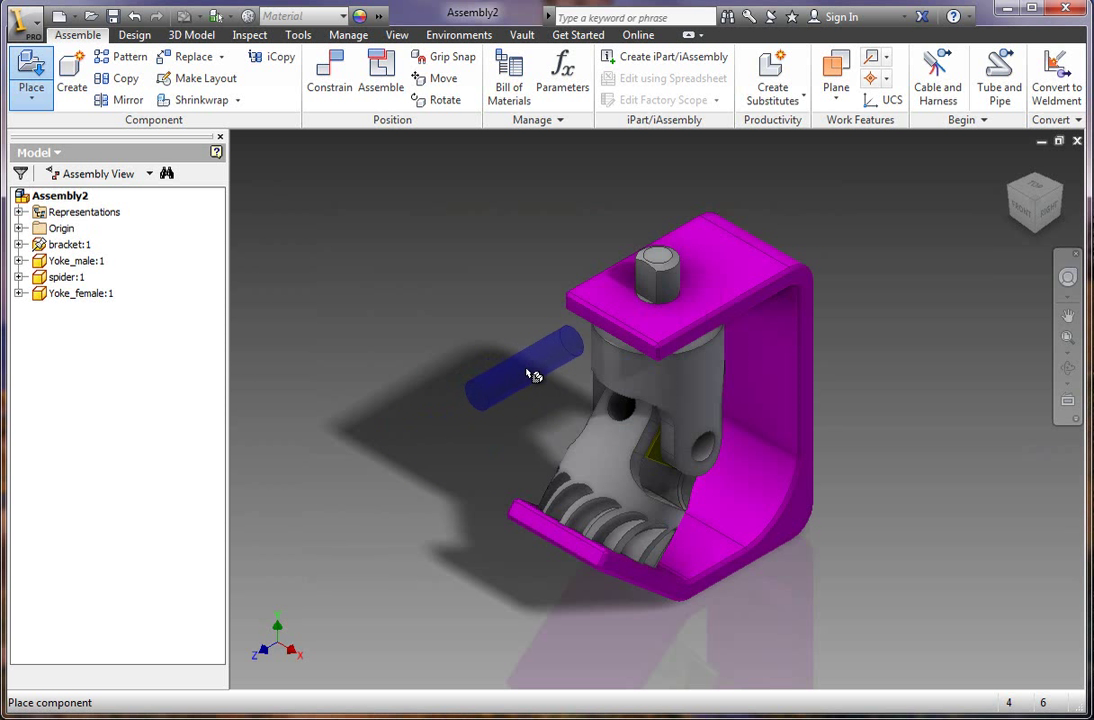
click(533, 375)
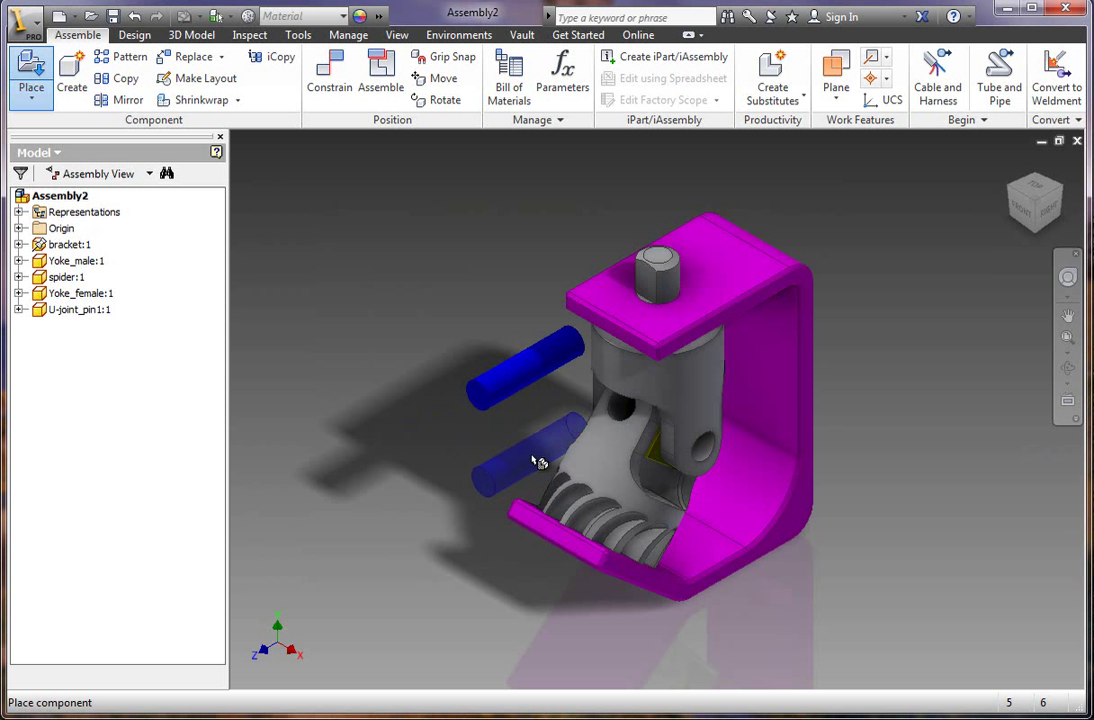
key(Escape)
scroll(527, 508, down, 5)
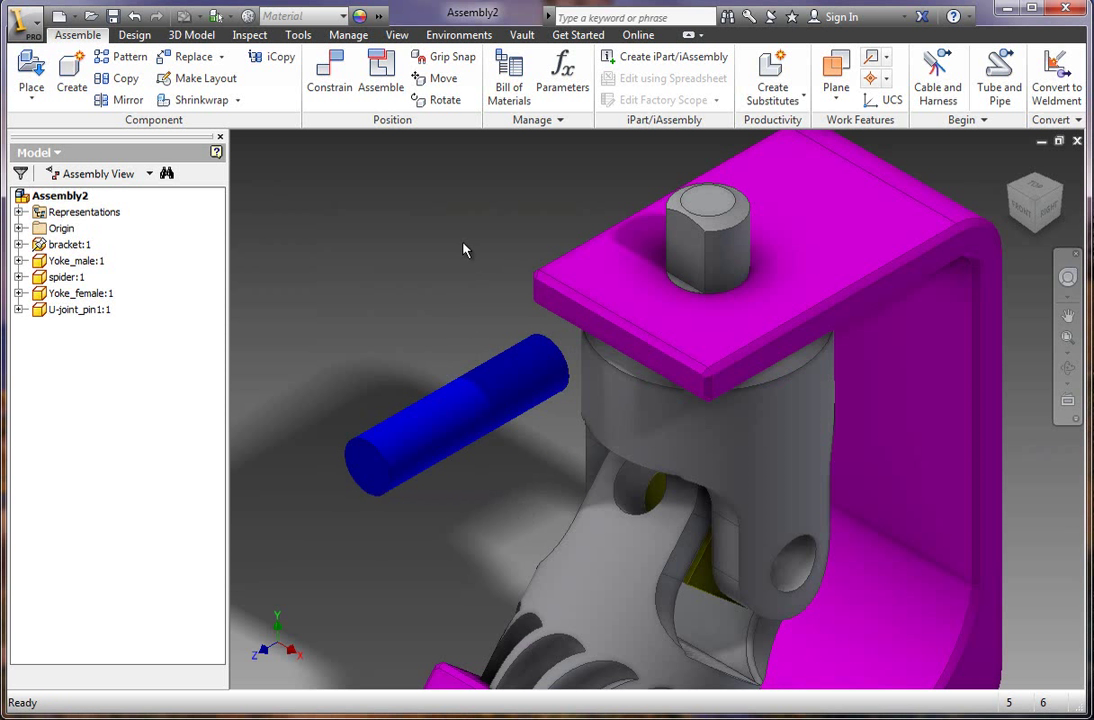
Step: Mate the blue pin's axis to the yoke's hole axis
click(329, 75)
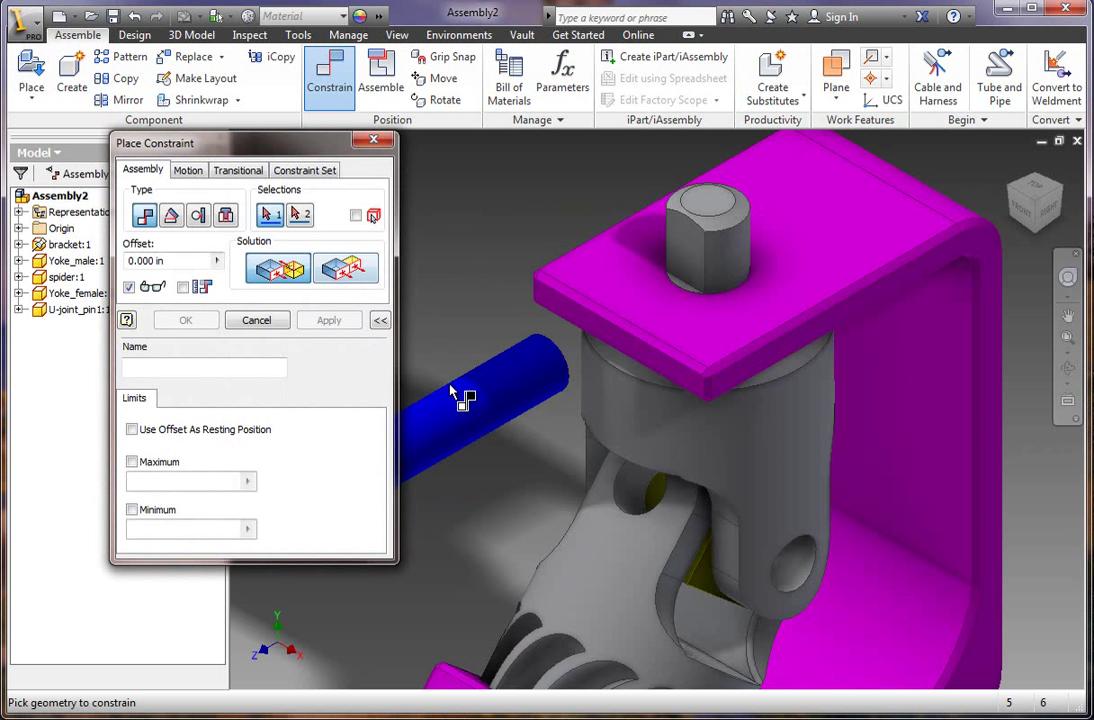
click(497, 405)
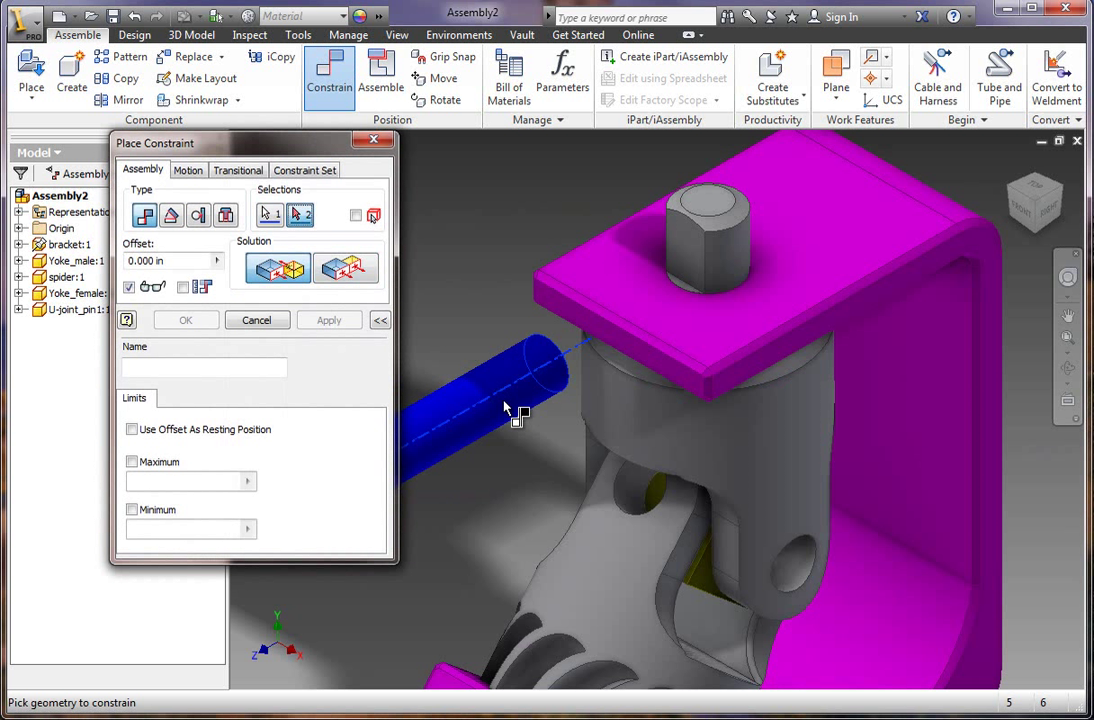
click(638, 487)
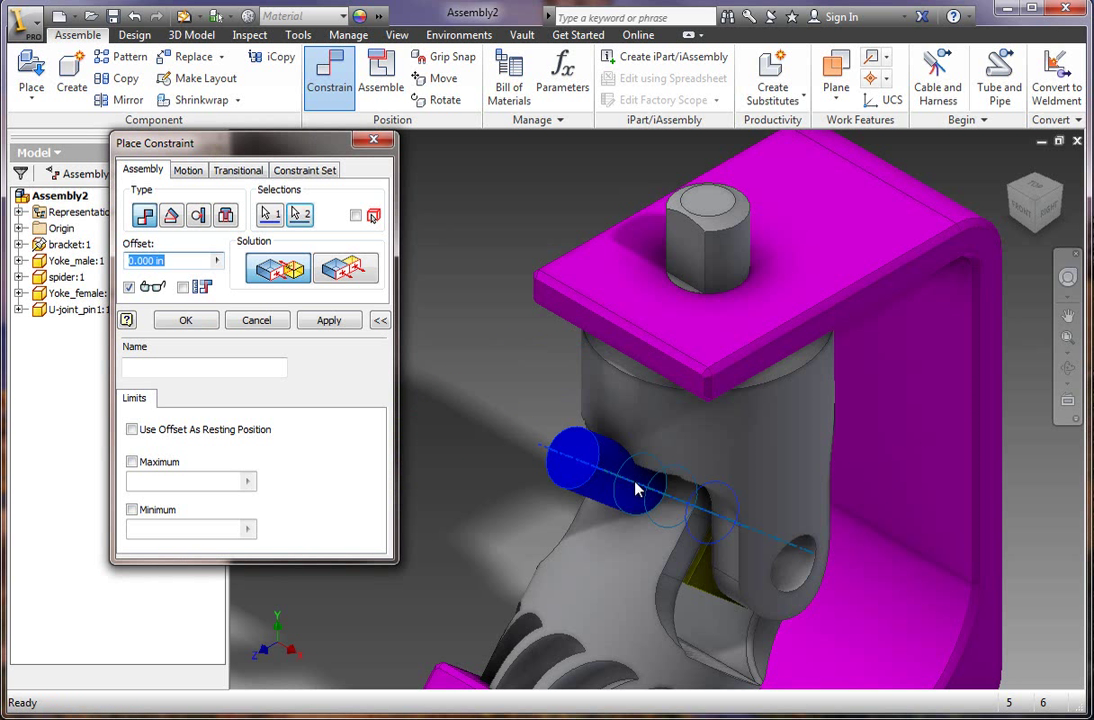
click(329, 321)
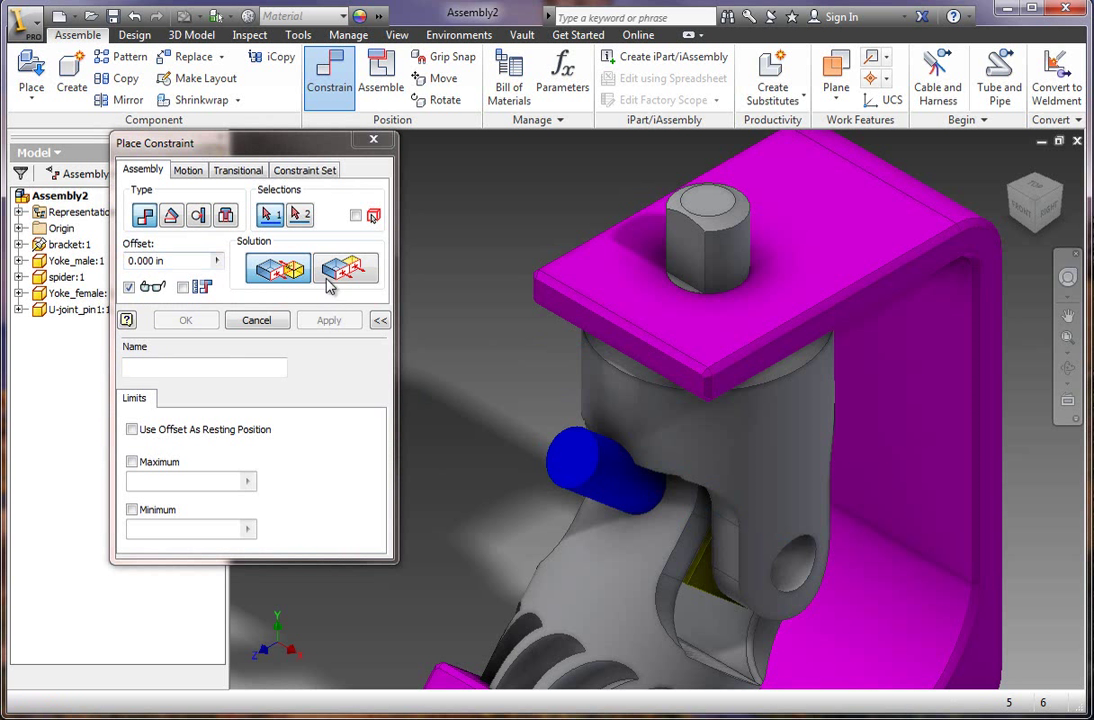
Step: Make the blue pin tangent to the yoke's hole face using the inside solution, then finish constraining
click(199, 217)
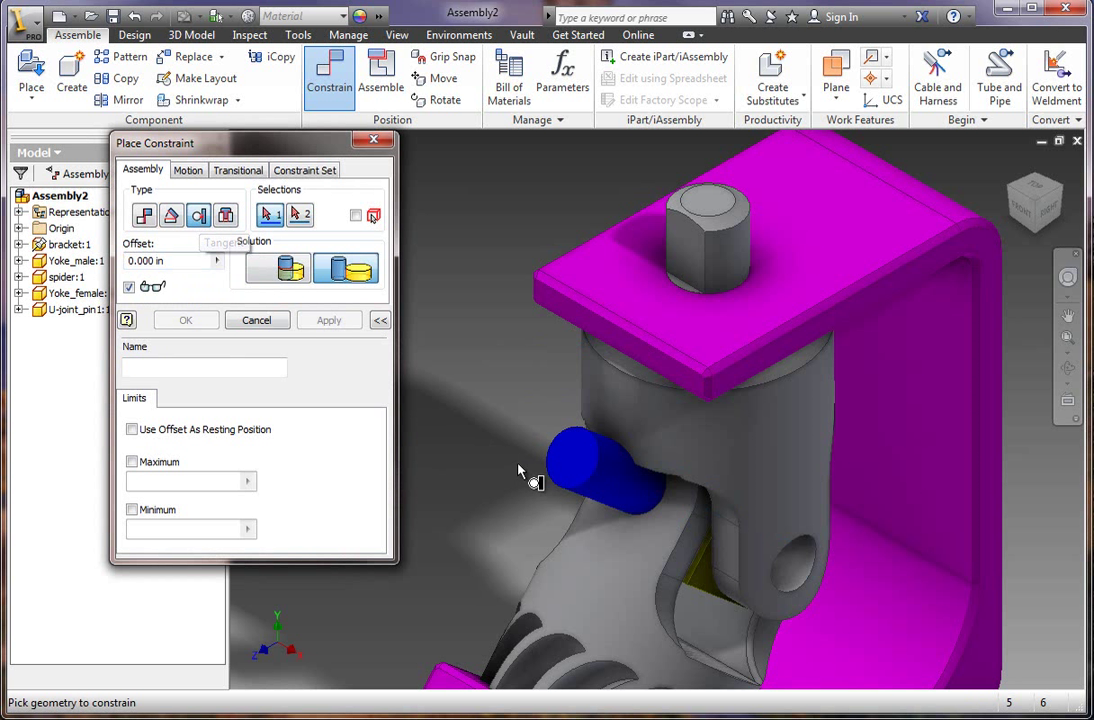
click(580, 470)
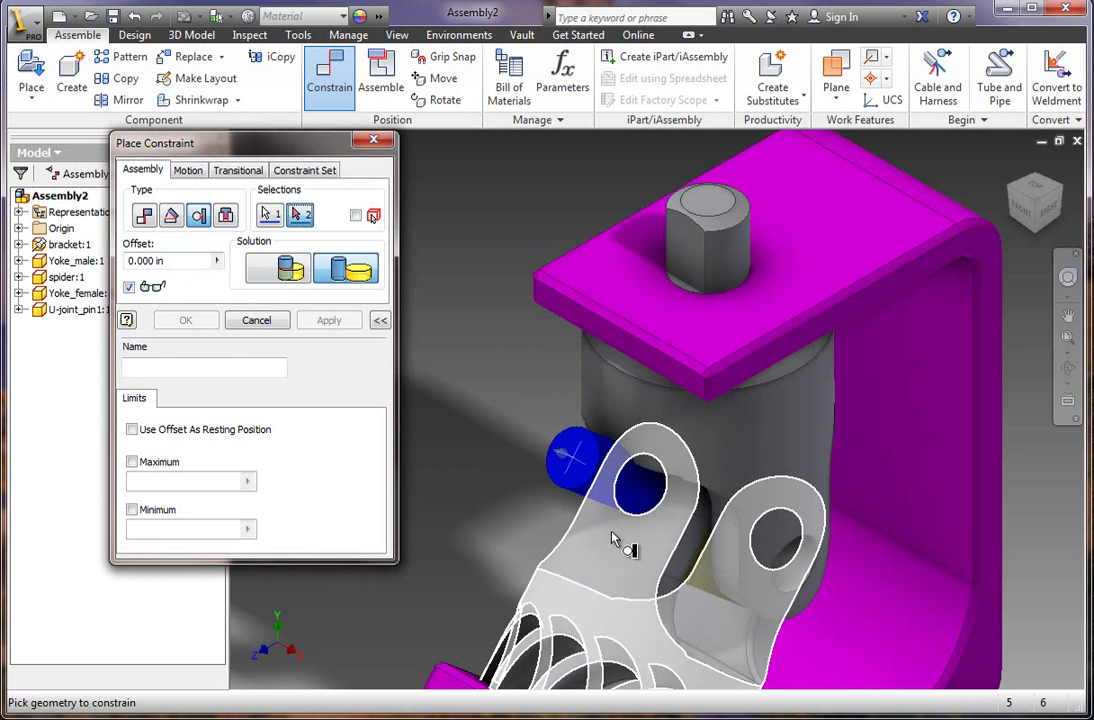
click(614, 540)
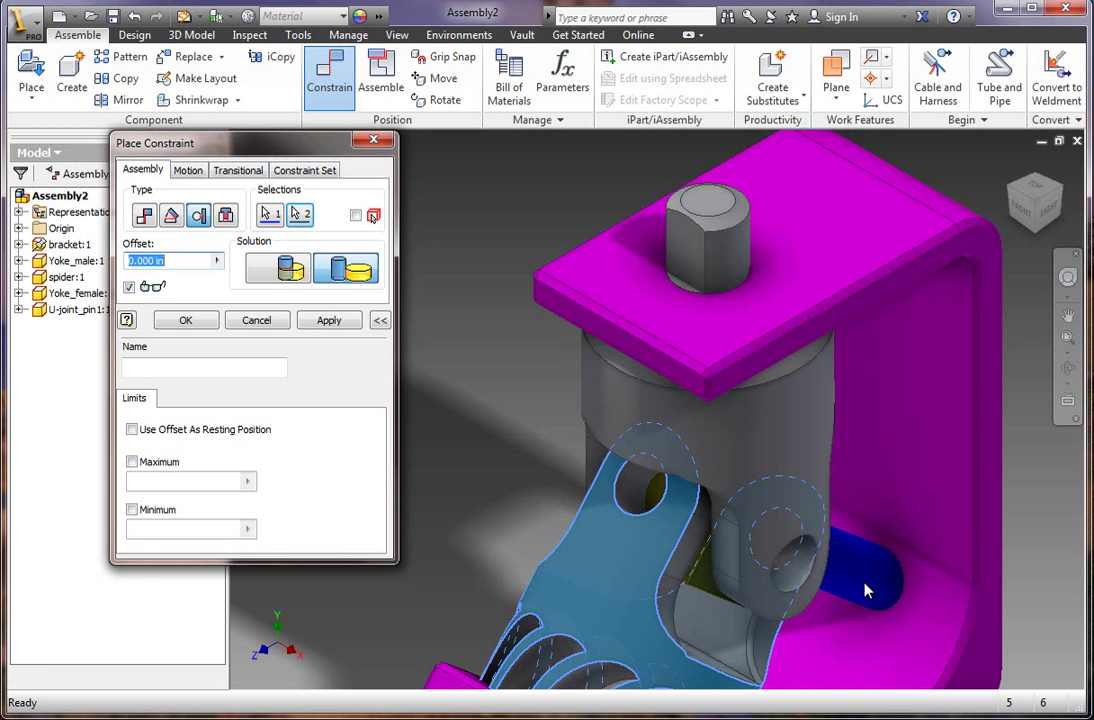
shift+middle_drag(866, 590, 766, 558)
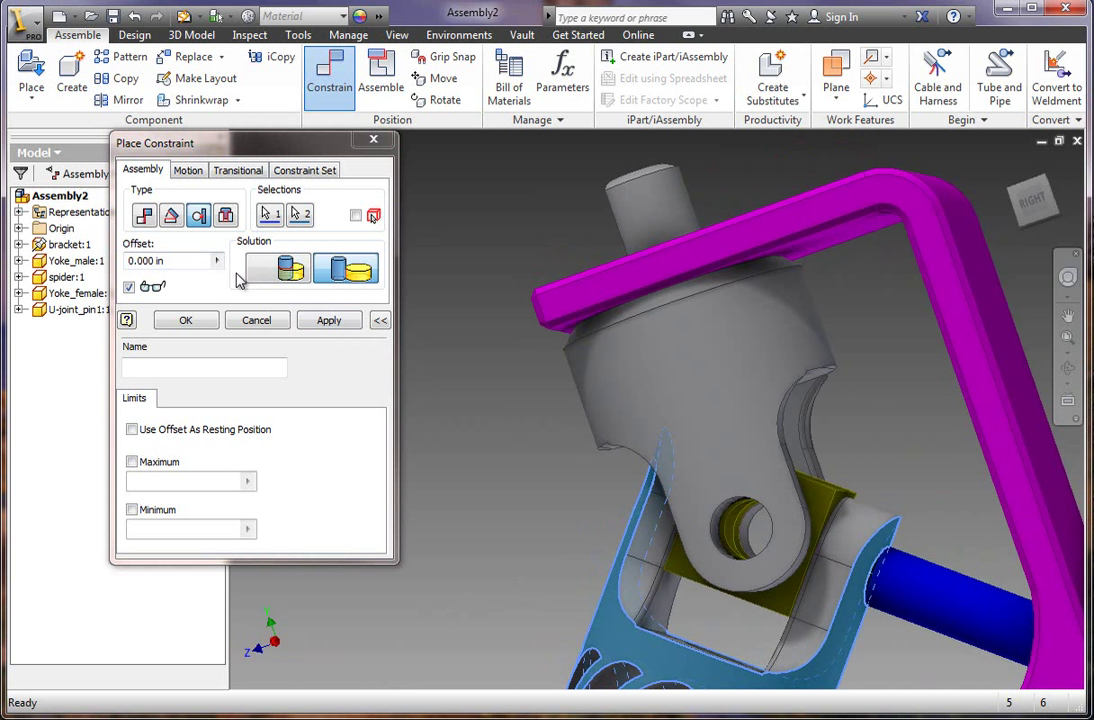
click(270, 215)
click(302, 216)
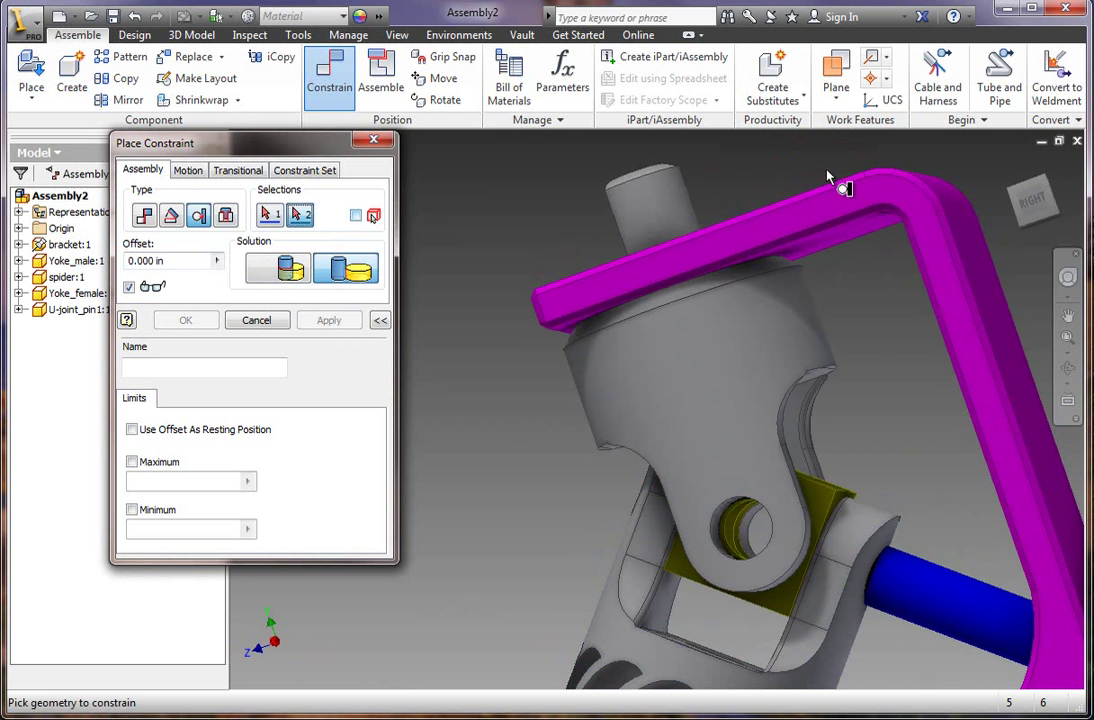
click(603, 458)
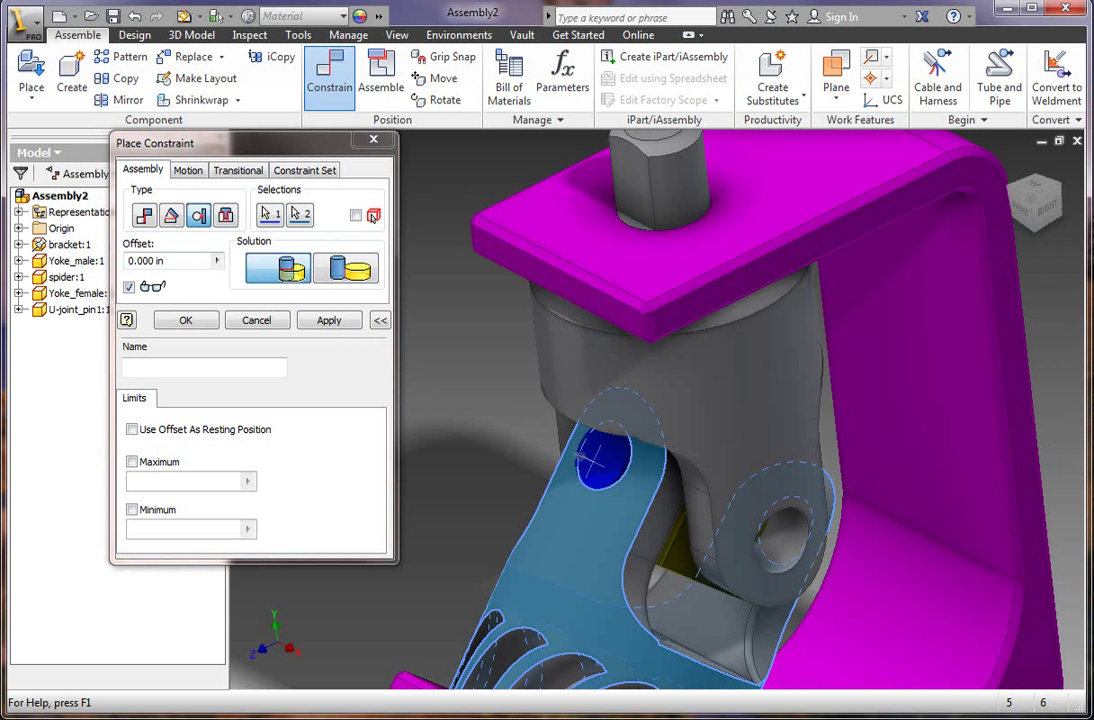
click(284, 279)
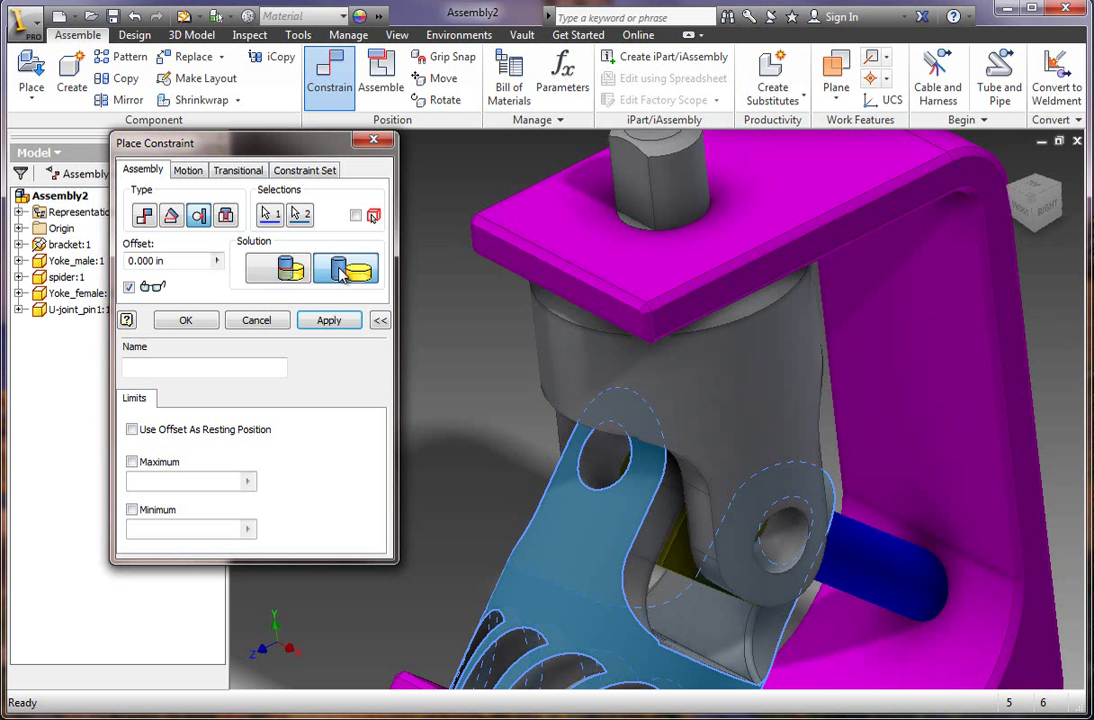
click(290, 274)
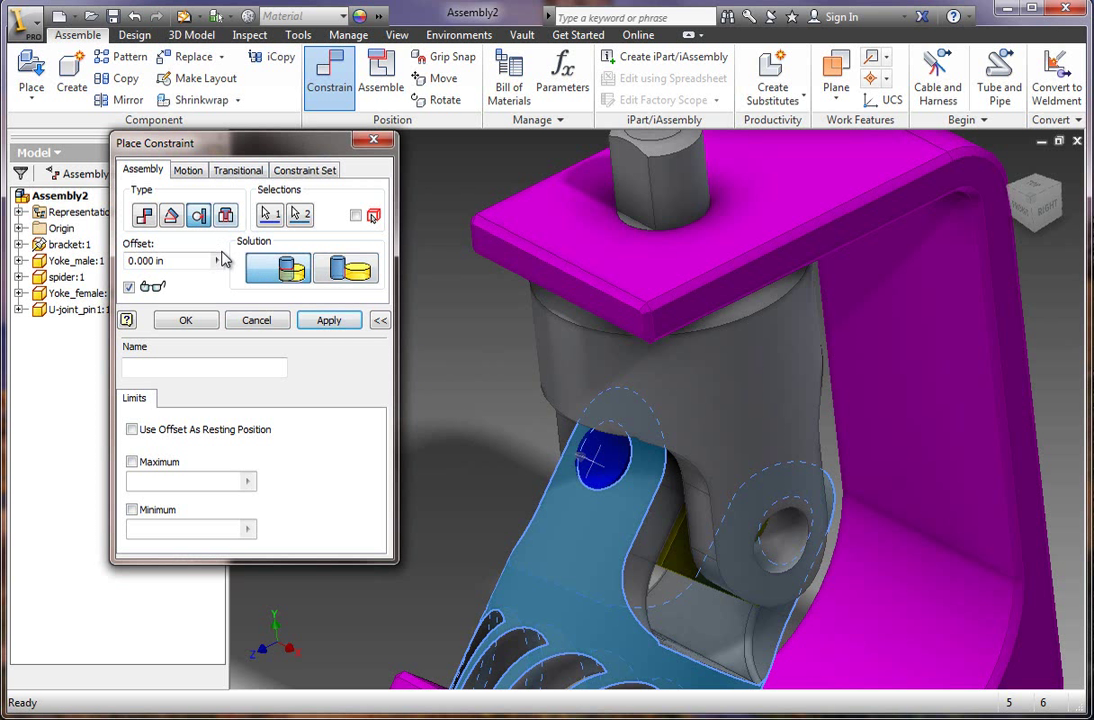
click(325, 320)
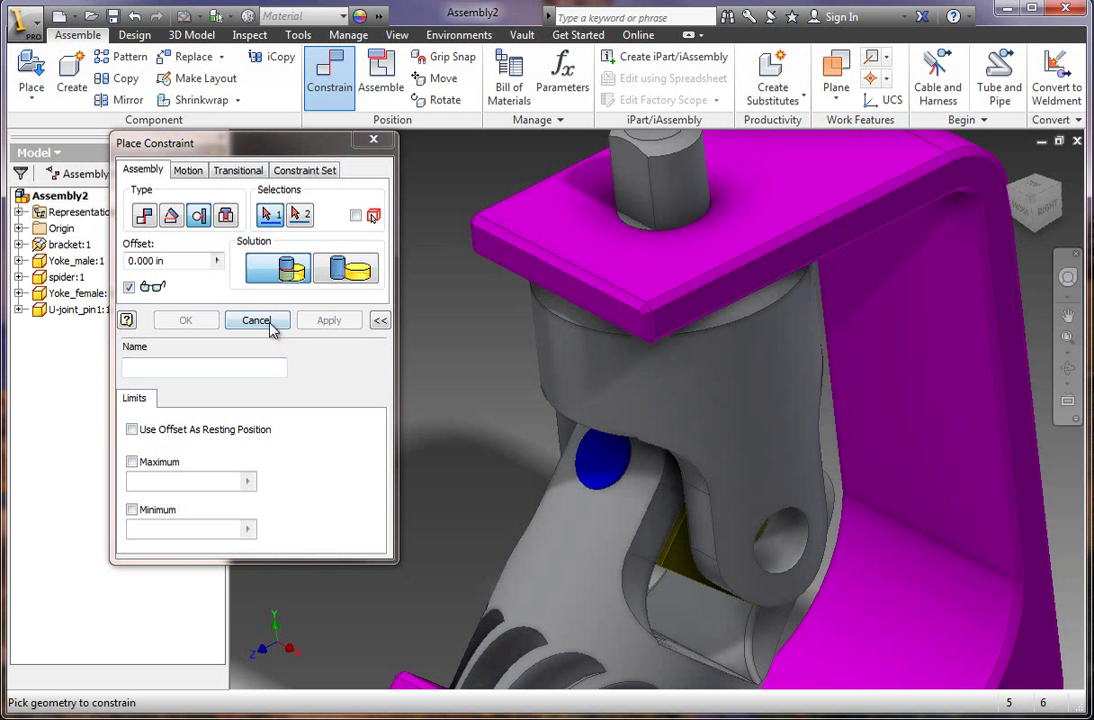
click(271, 318)
Step: Place two copies of U-joint_pin2, U-joint_pin2:1 and U-joint_pin2:2, beside the joint
scroll(420, 451, down, 5)
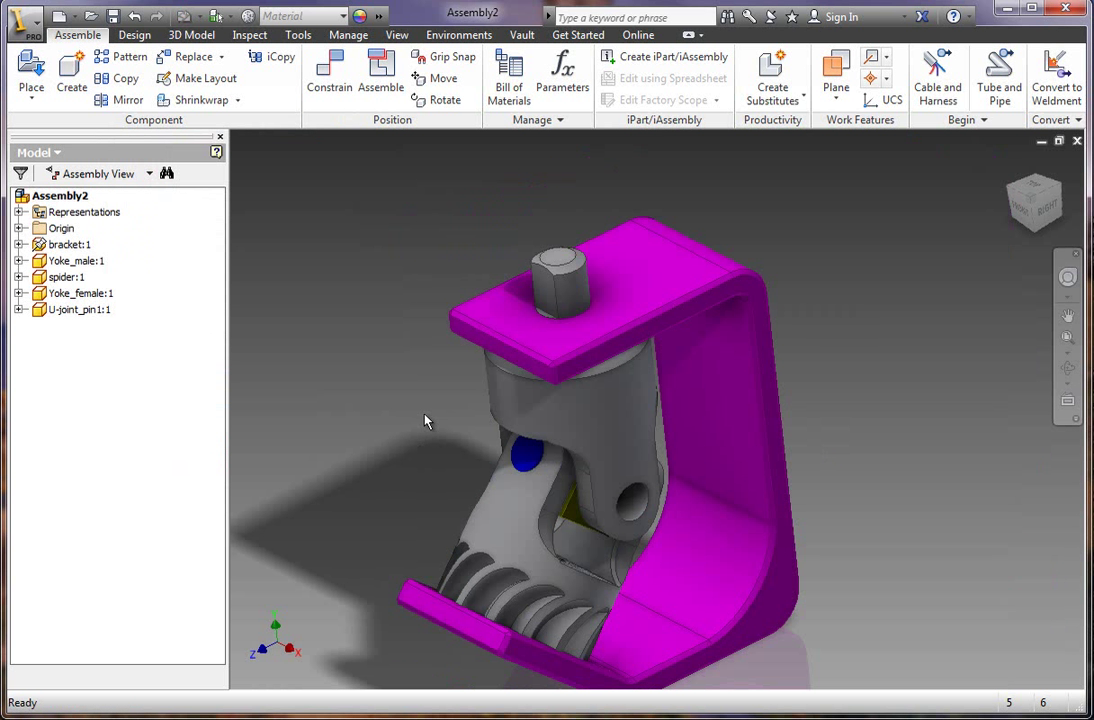
click(31, 75)
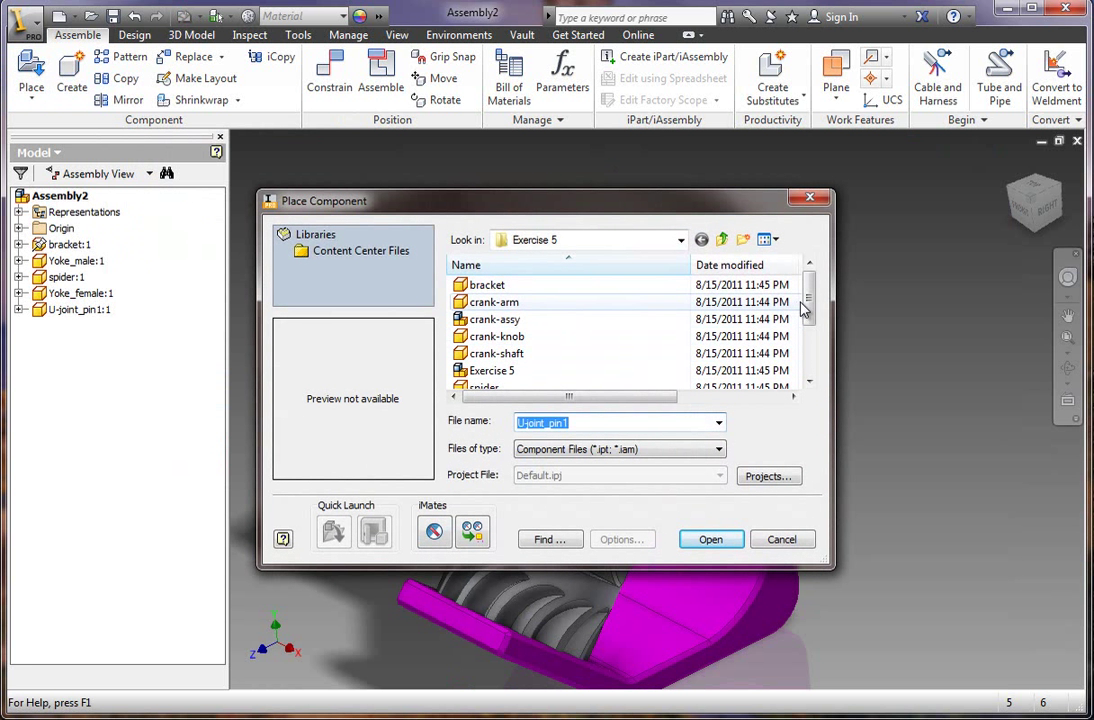
scroll(808, 365, down, 2)
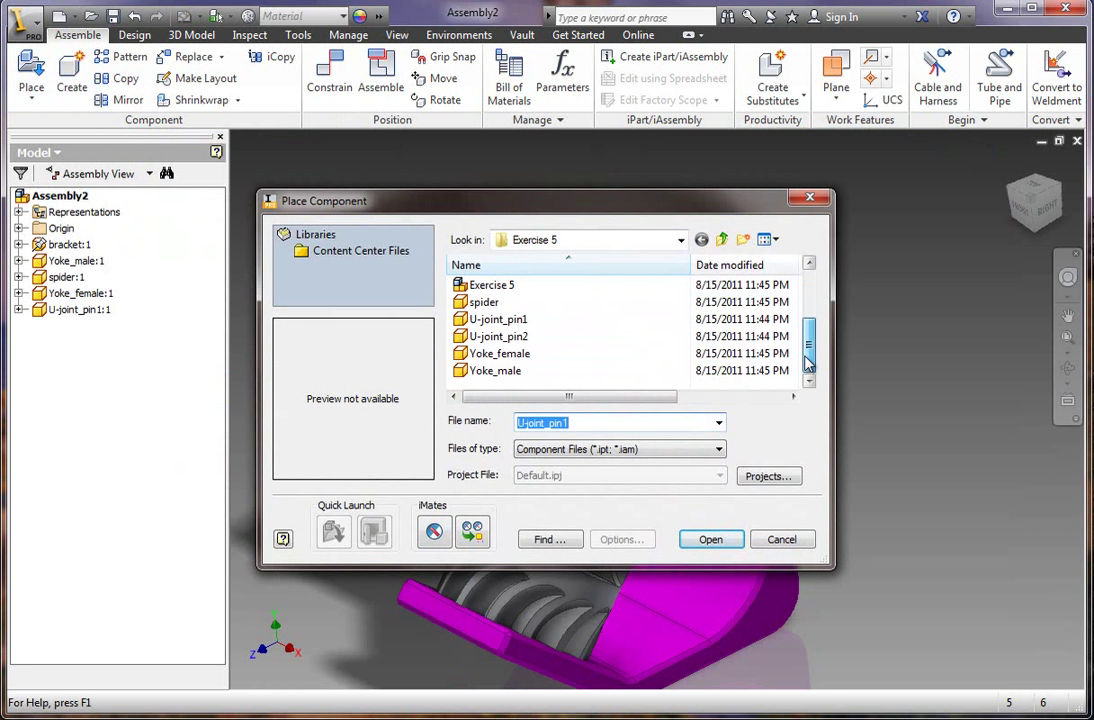
click(512, 340)
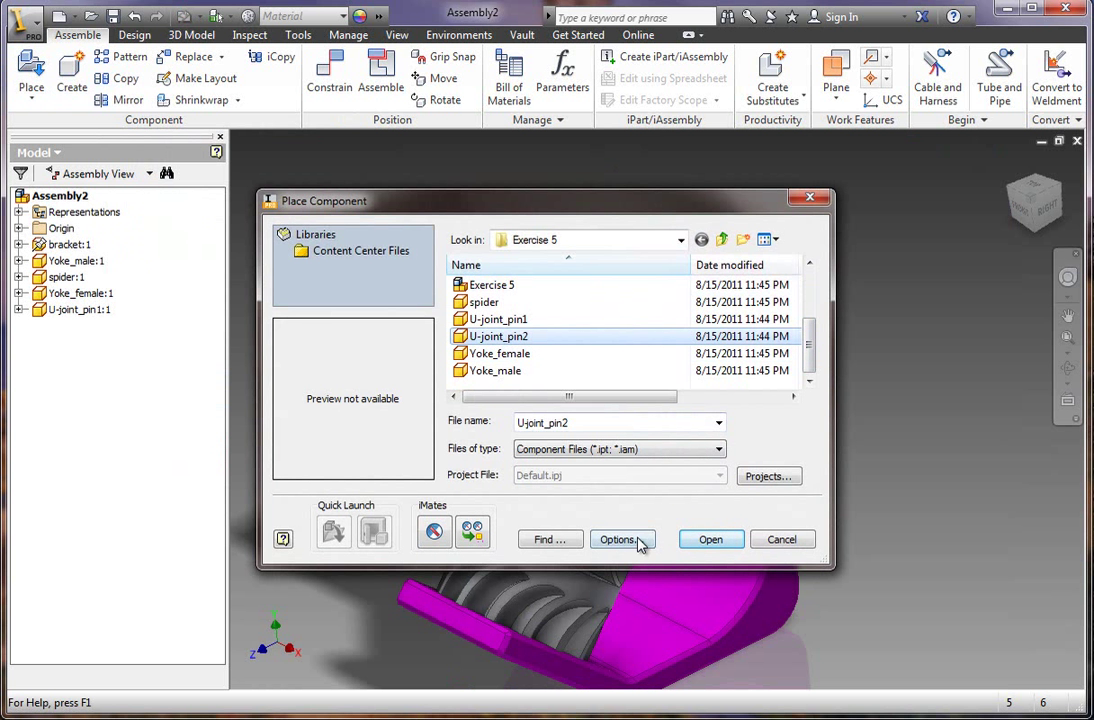
click(710, 540)
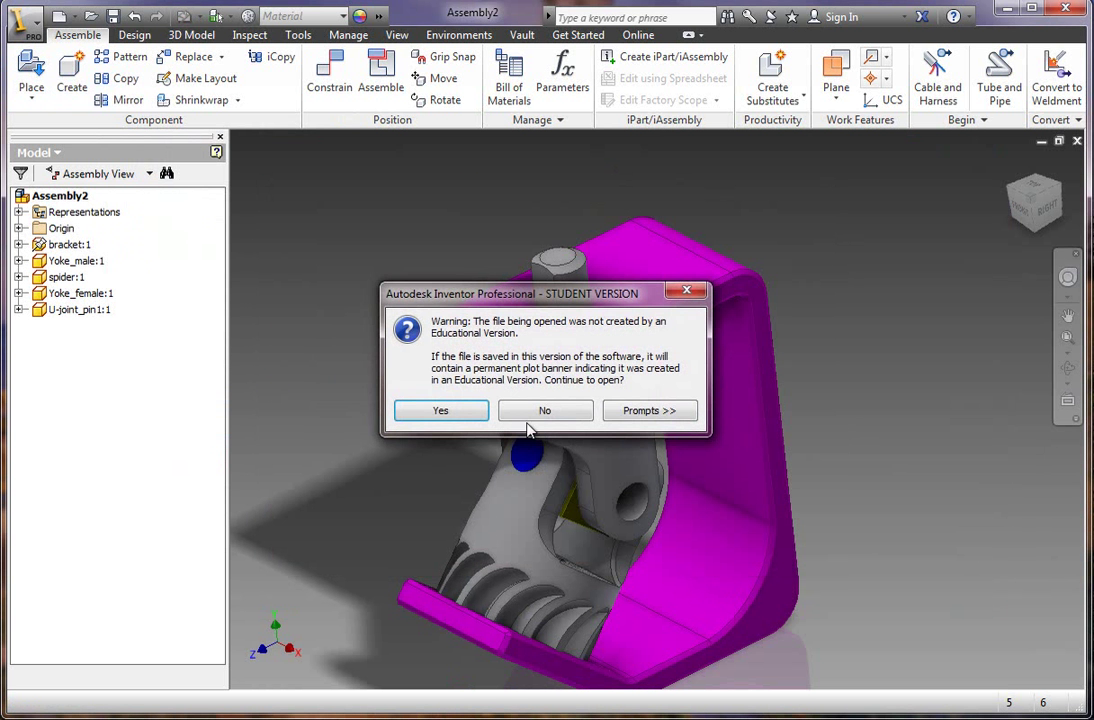
click(447, 410)
click(413, 404)
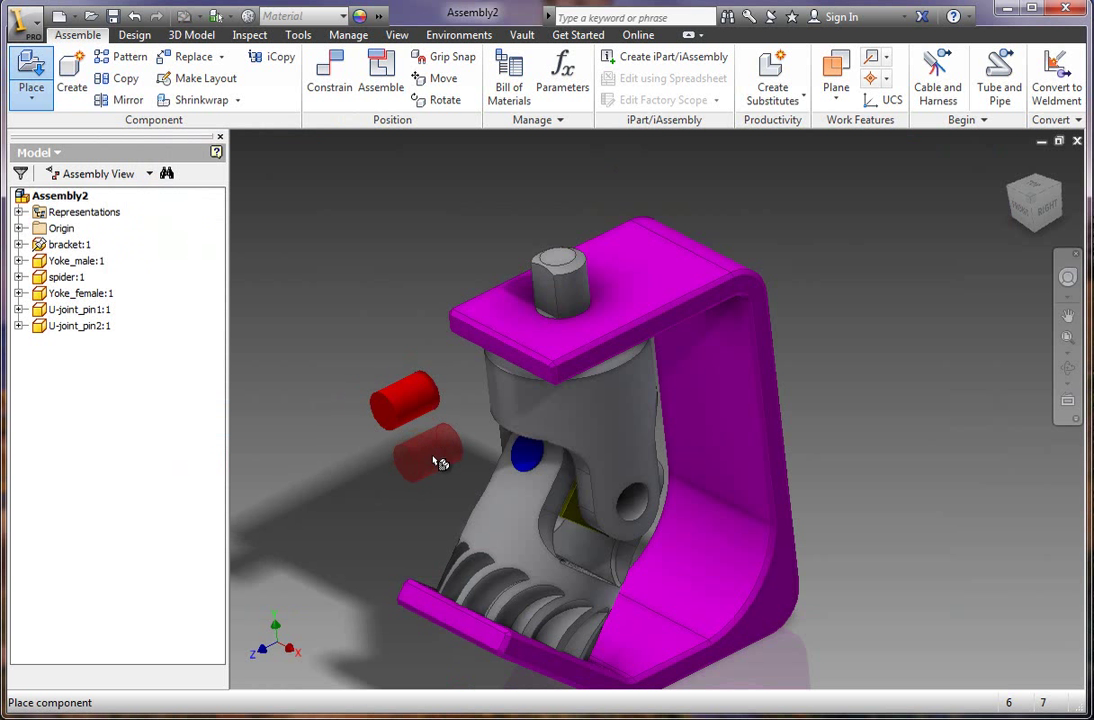
click(445, 456)
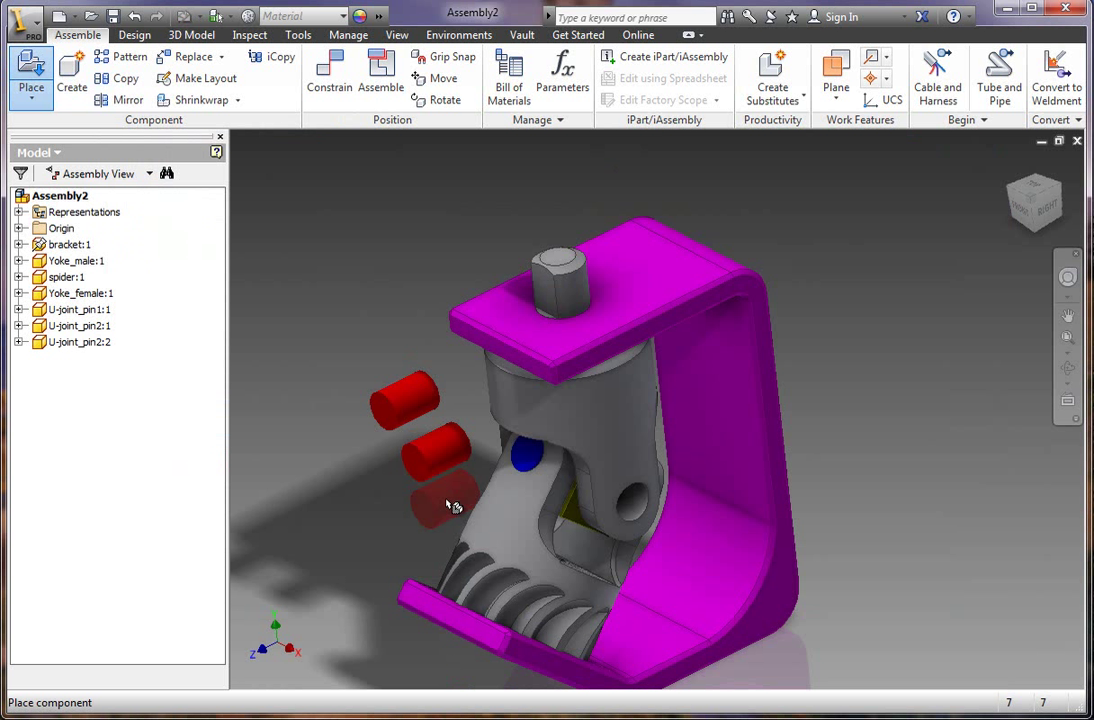
key(Escape)
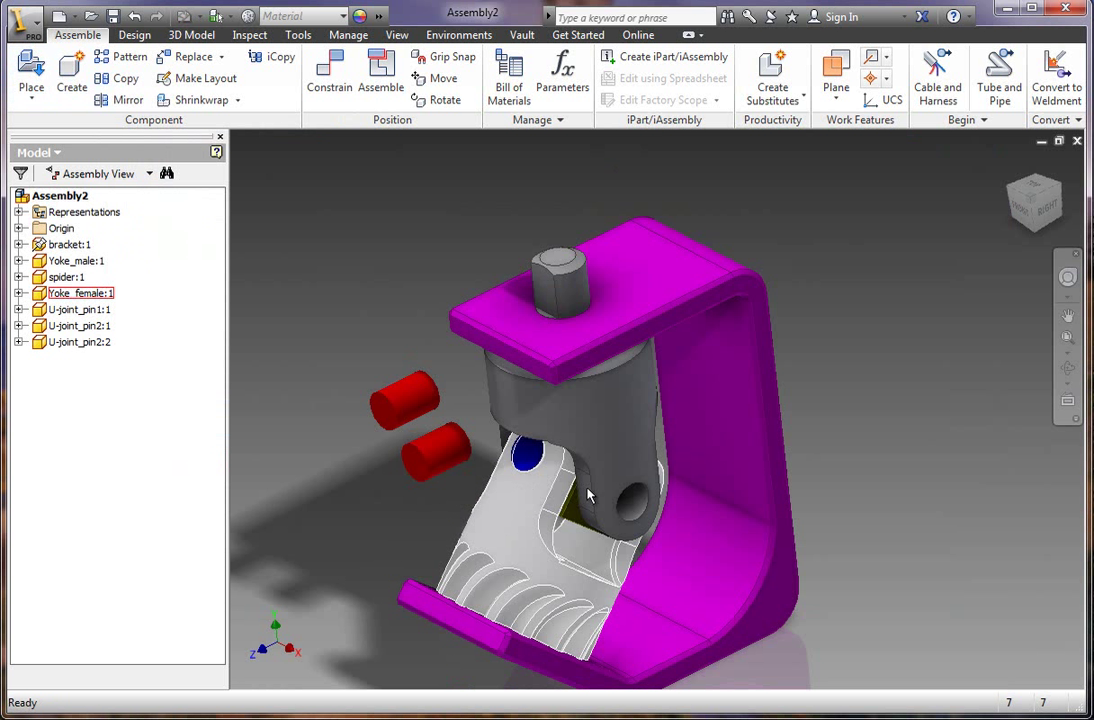
scroll(476, 441, up, 3)
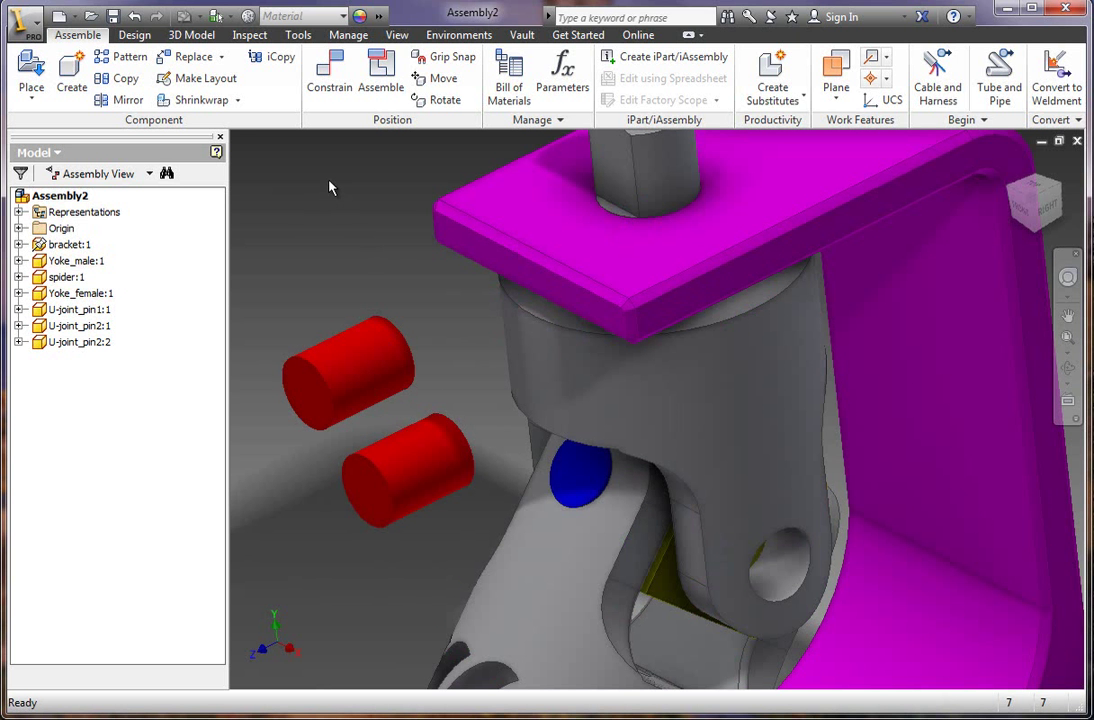
Step: Align the red pin's axis with the yoke hole's axis
click(33, 70)
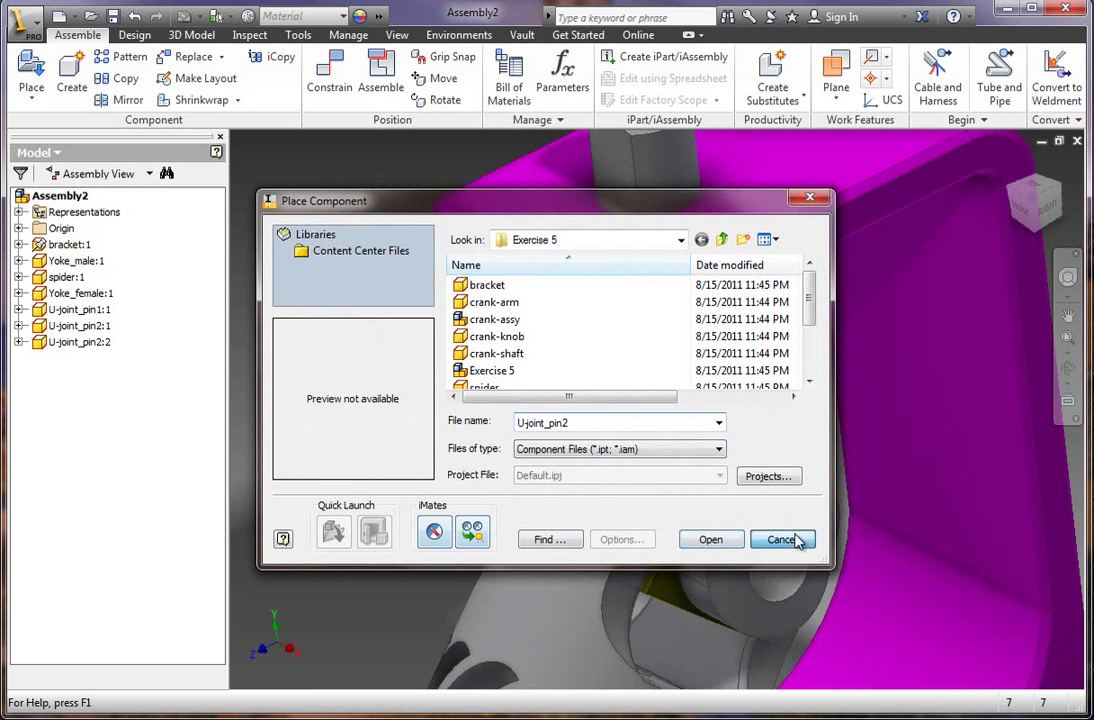
click(780, 539)
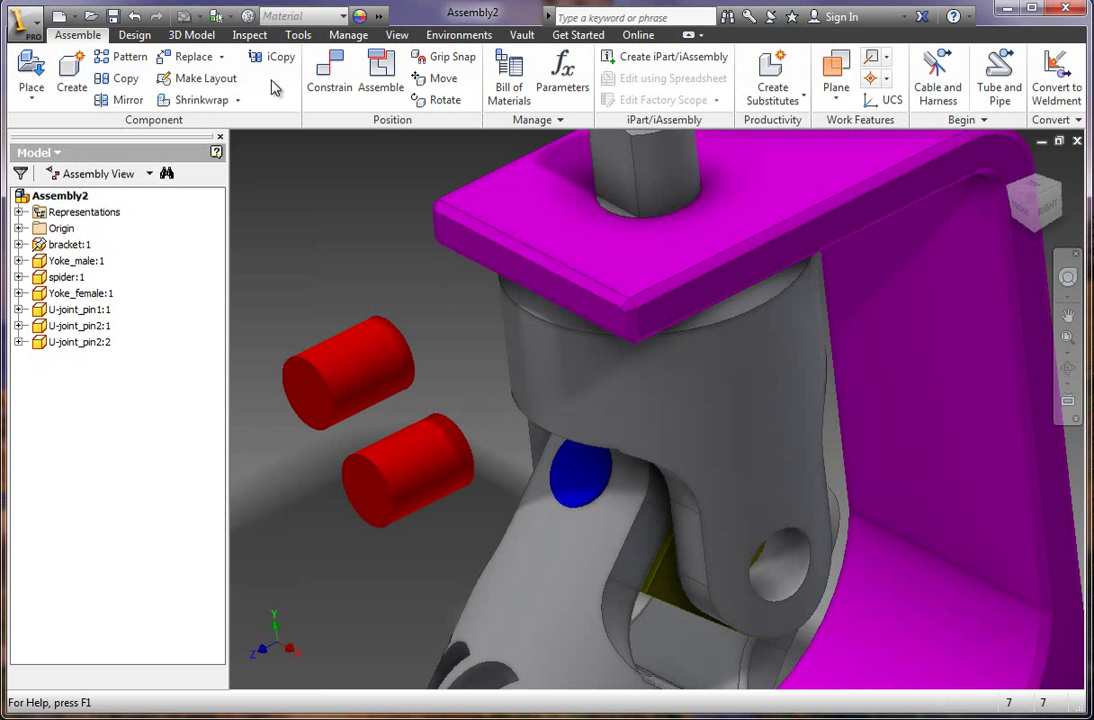
click(333, 82)
drag(270, 155, 187, 107)
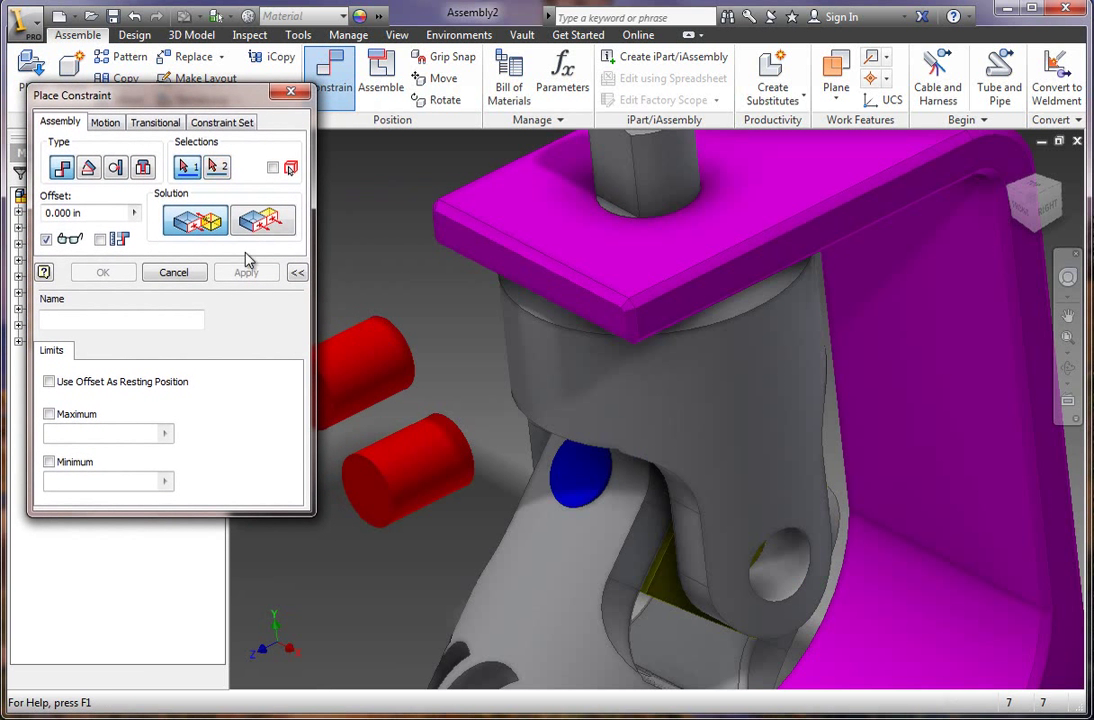
click(420, 475)
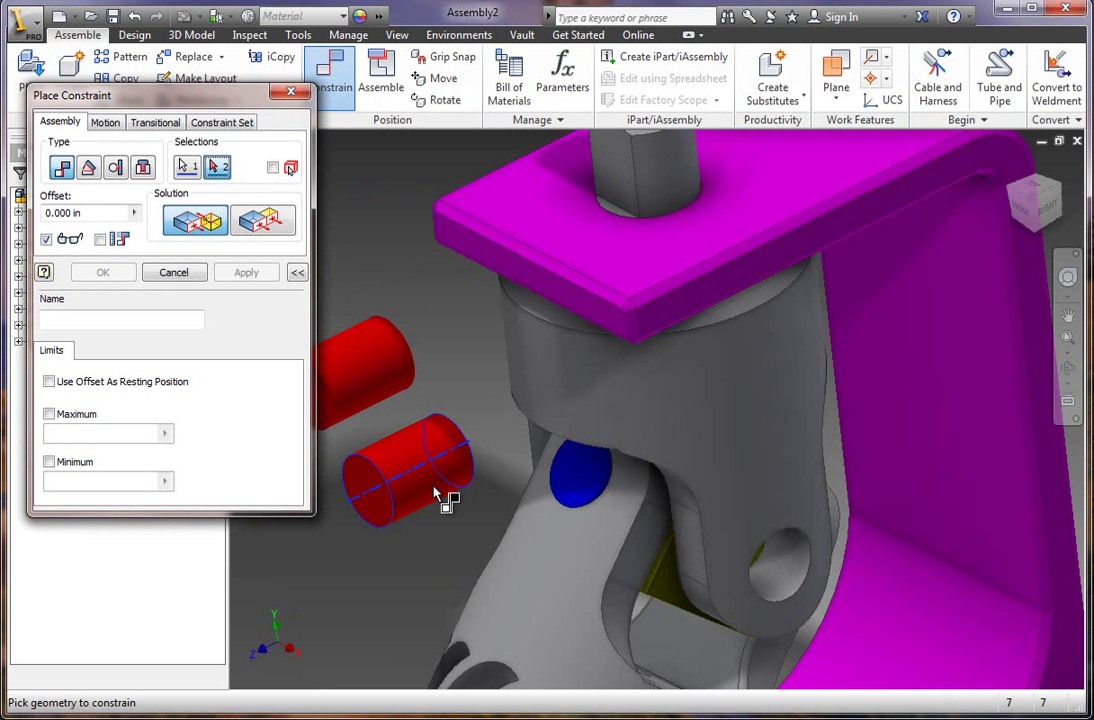
click(790, 578)
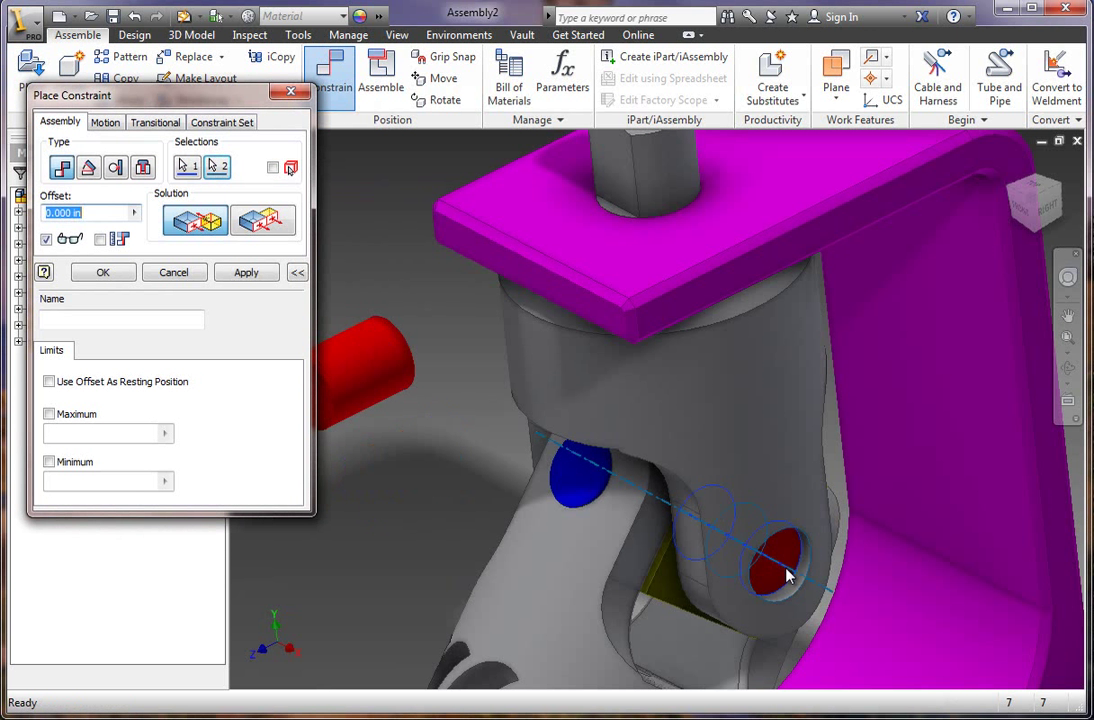
click(246, 273)
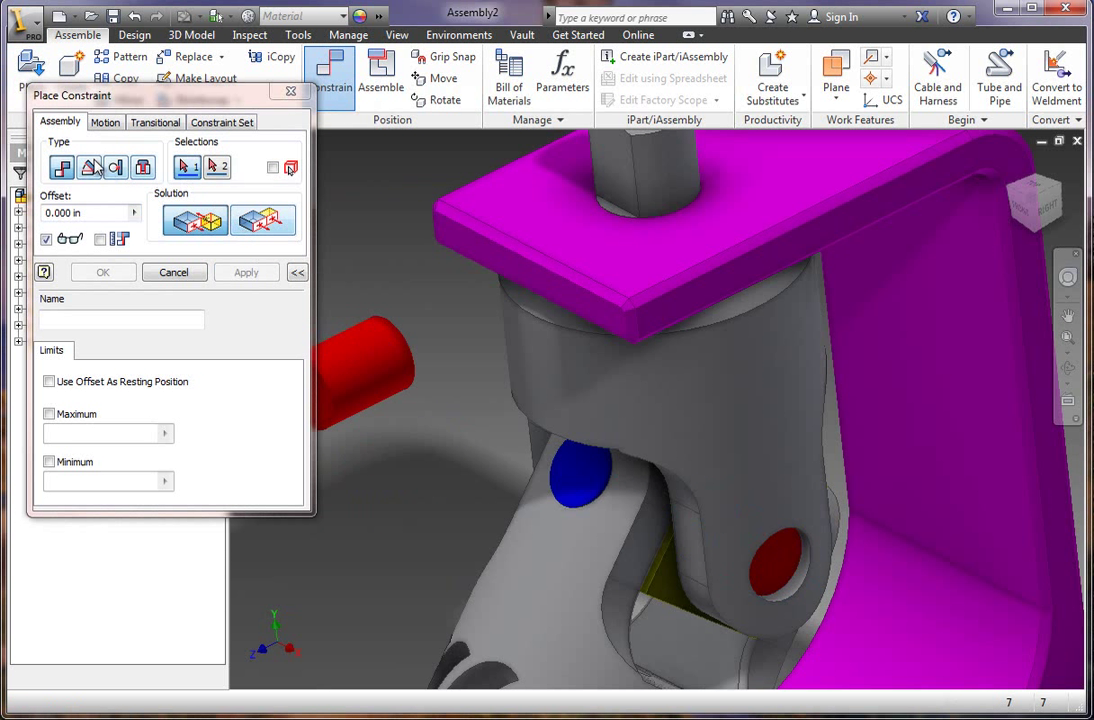
Step: Insert the red pin's circular end edge into the upper yoke, then pick the other red pin
click(116, 168)
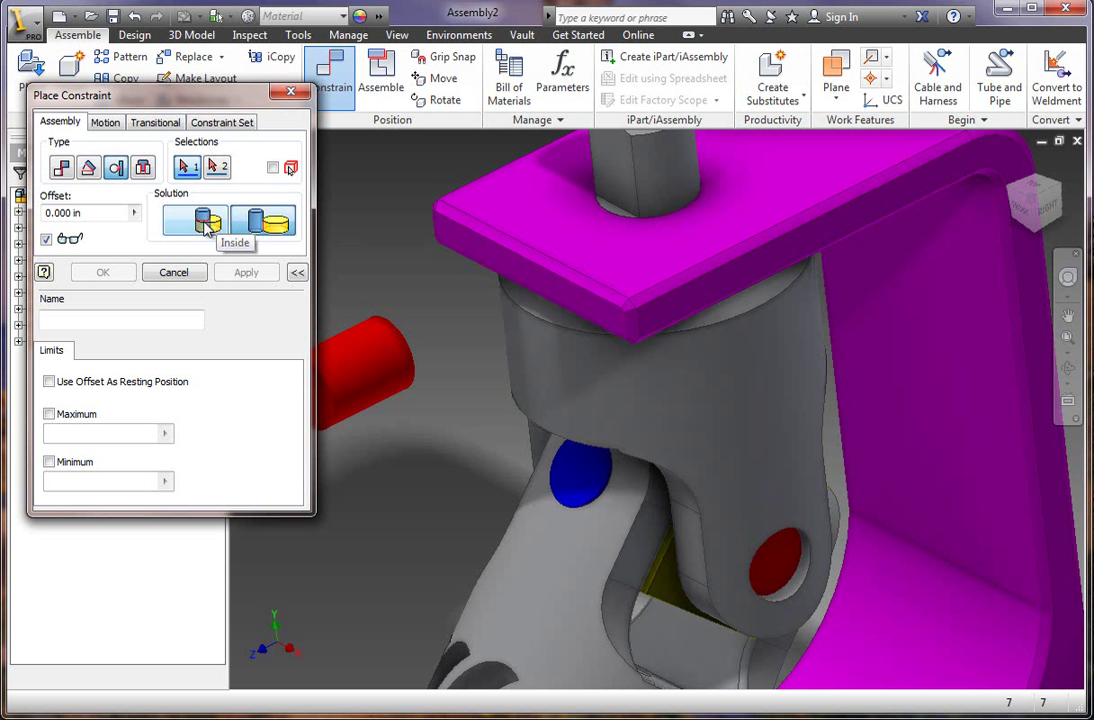
click(780, 575)
click(810, 520)
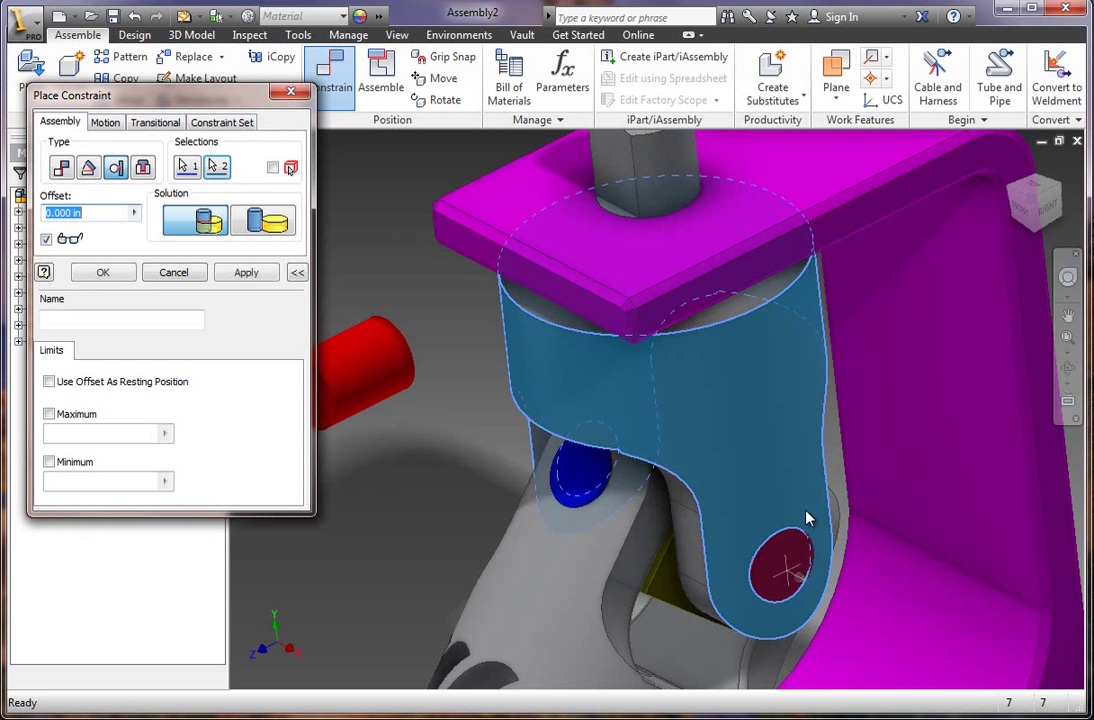
click(246, 272)
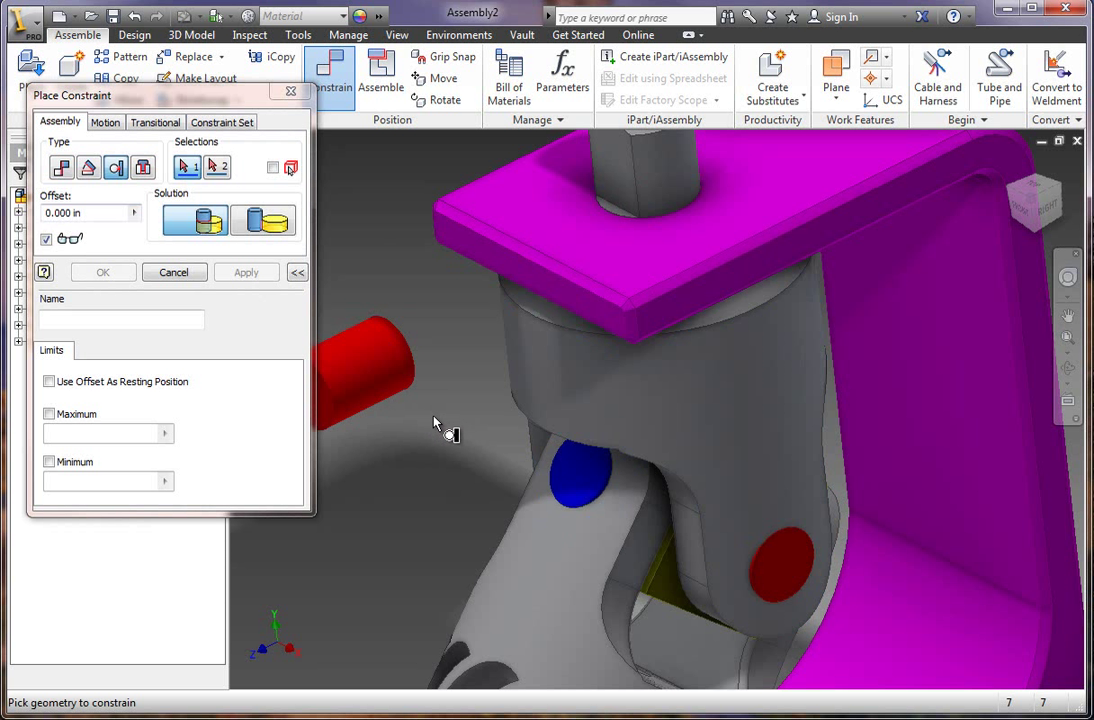
click(360, 386)
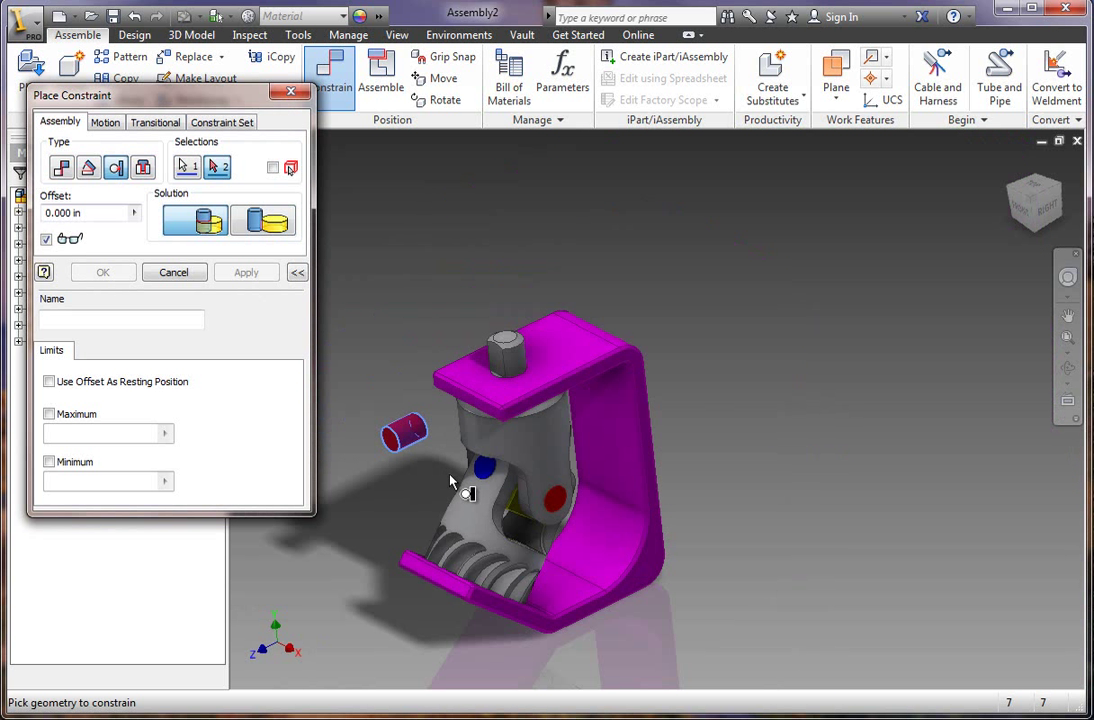
scroll(424, 448, up, 3)
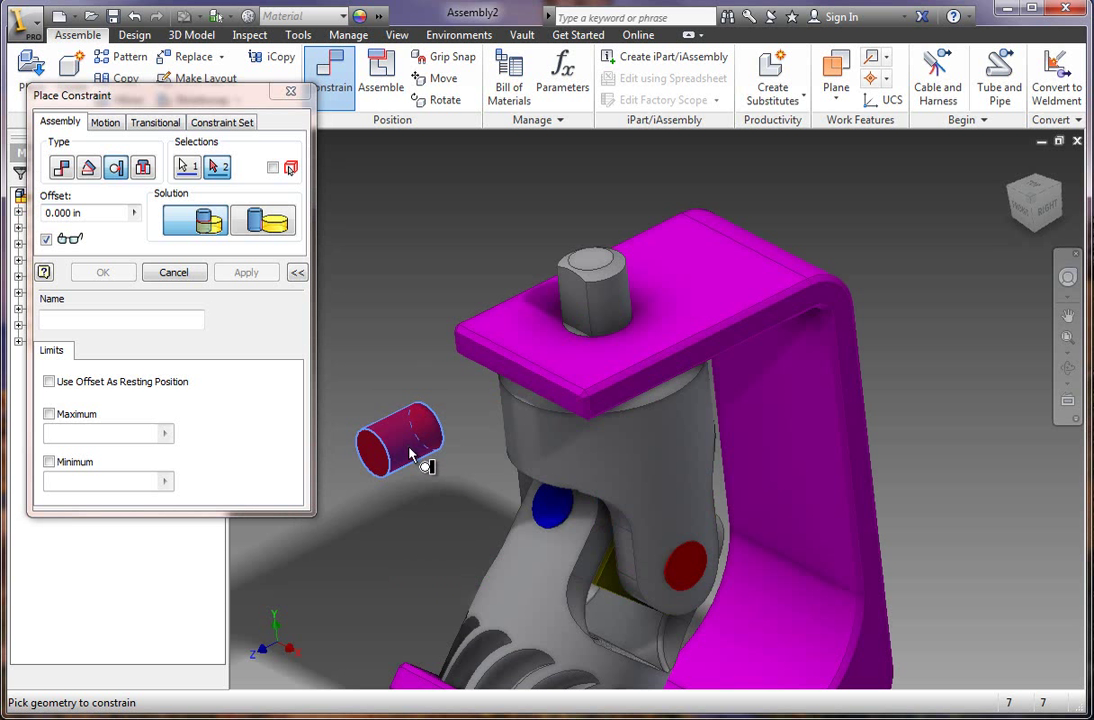
Step: Try mating the red pin's axis to the yoke hole's axis
click(62, 169)
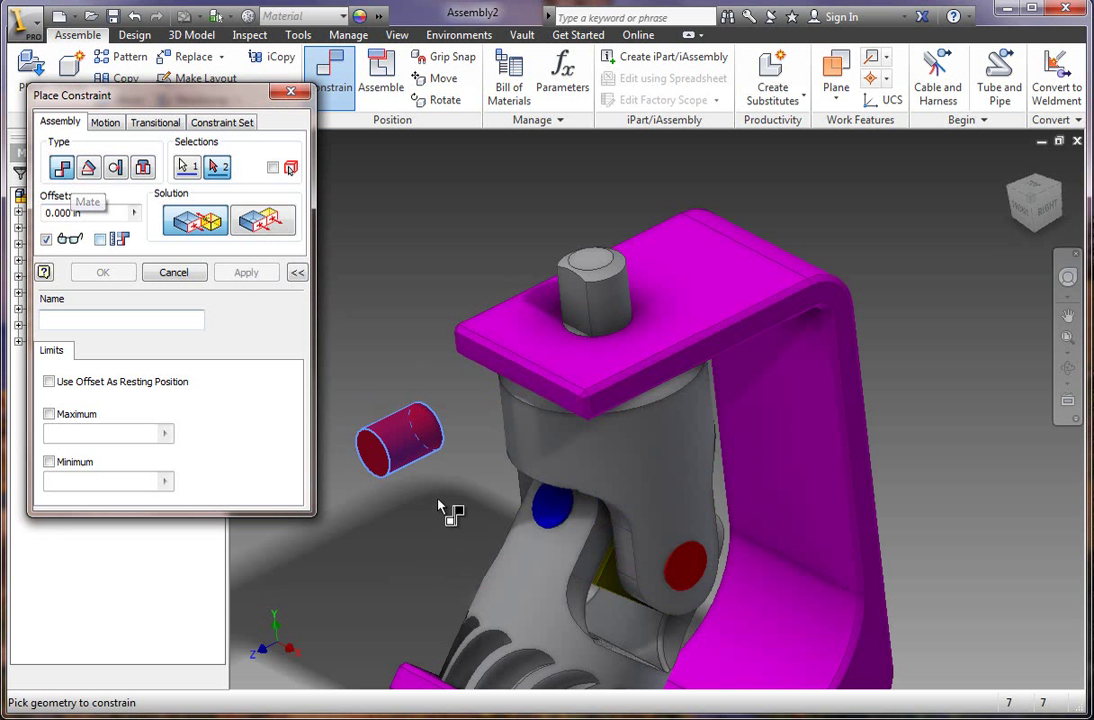
click(186, 172)
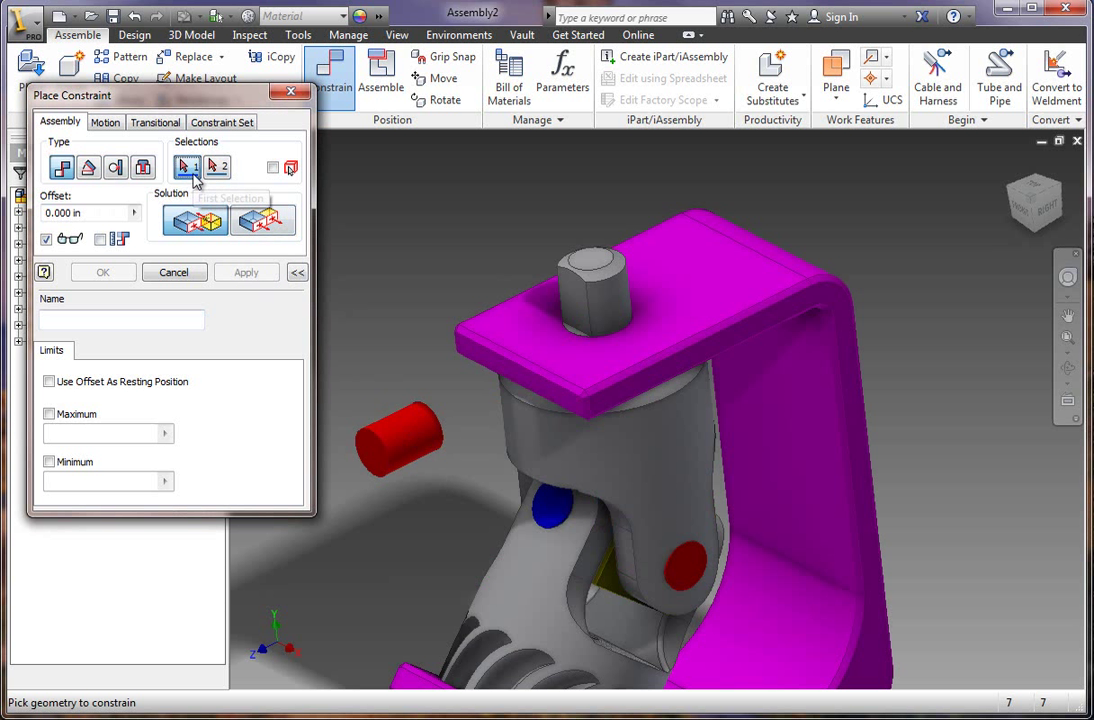
click(409, 444)
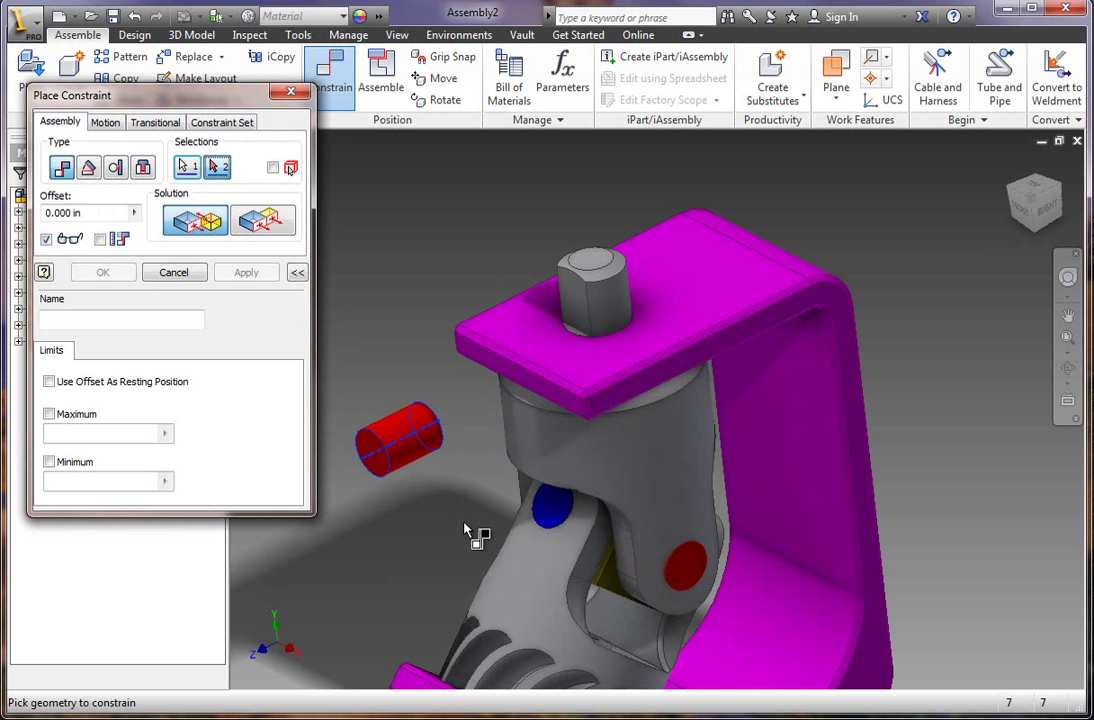
shift+middle_drag(486, 520, 462, 505)
click(466, 504)
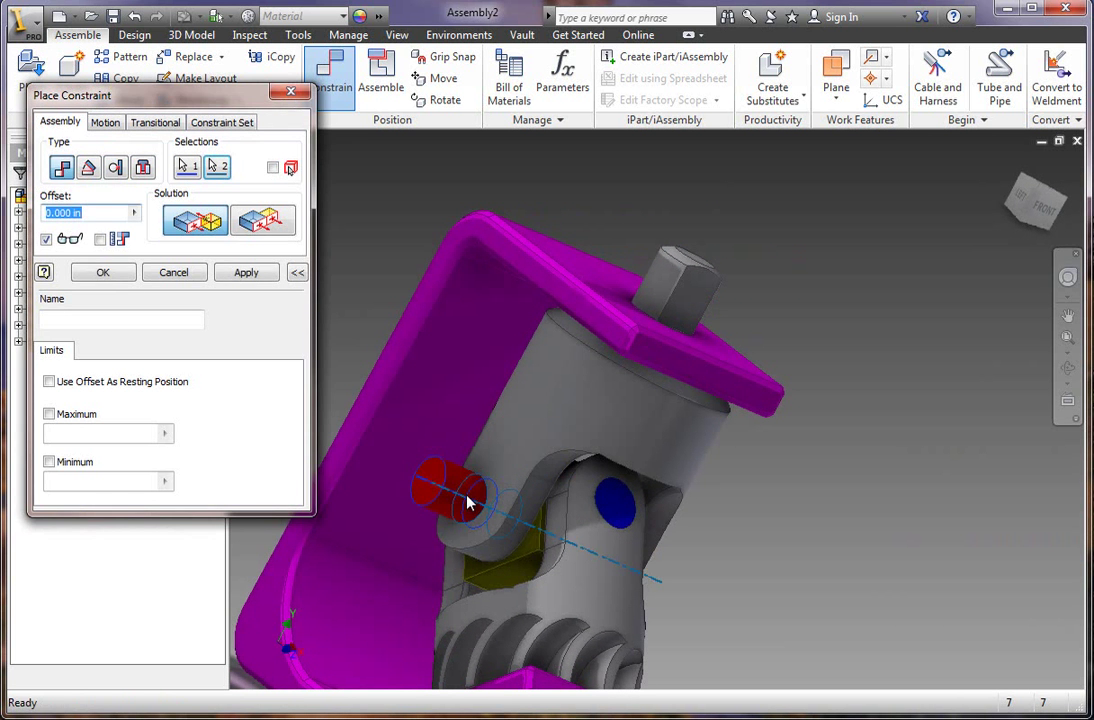
Step: Try an insert of the pin's end edge into the hole edge, then cancel without applying
click(116, 168)
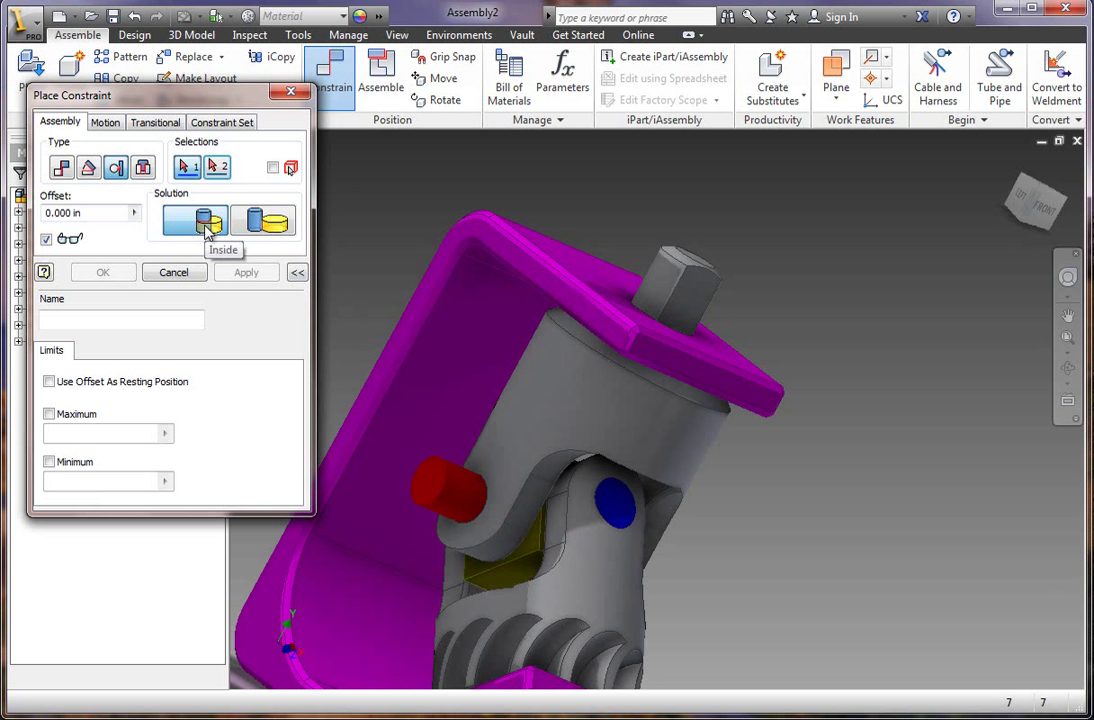
click(434, 487)
click(511, 472)
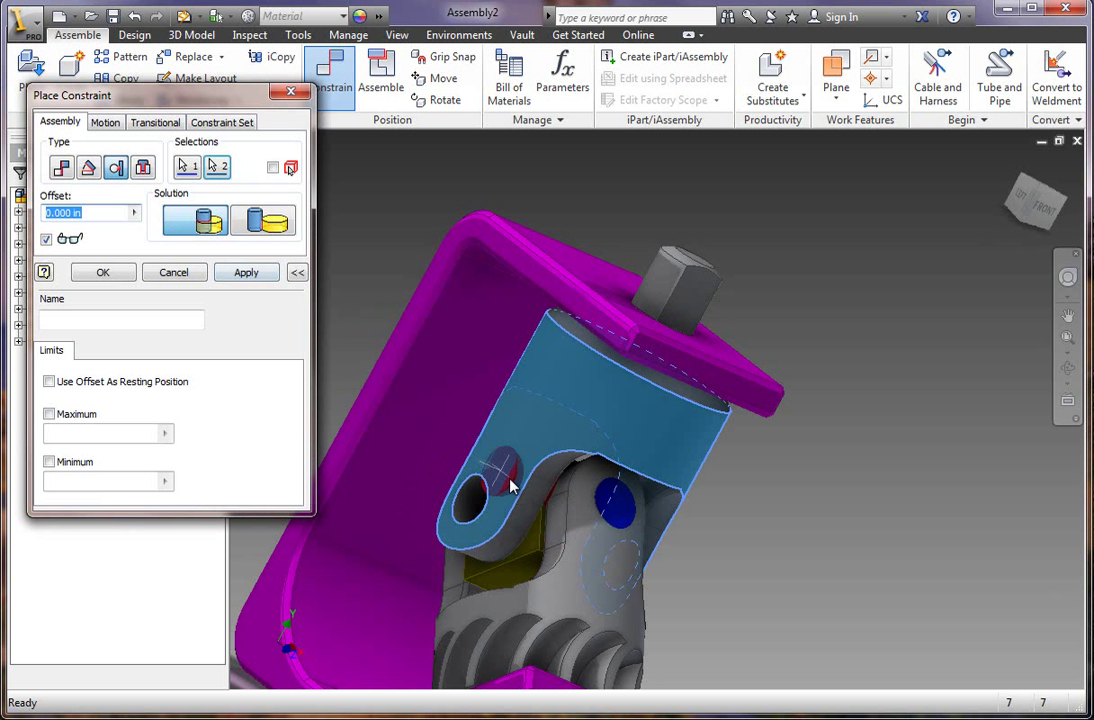
scroll(514, 470, up, 2)
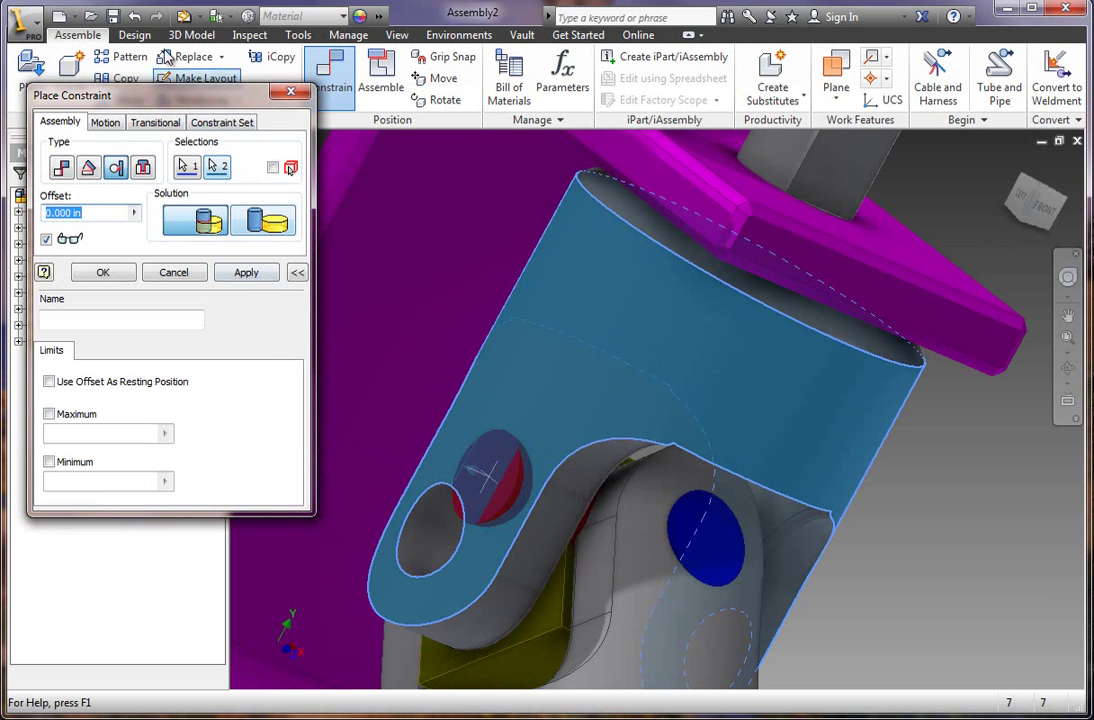
click(133, 17)
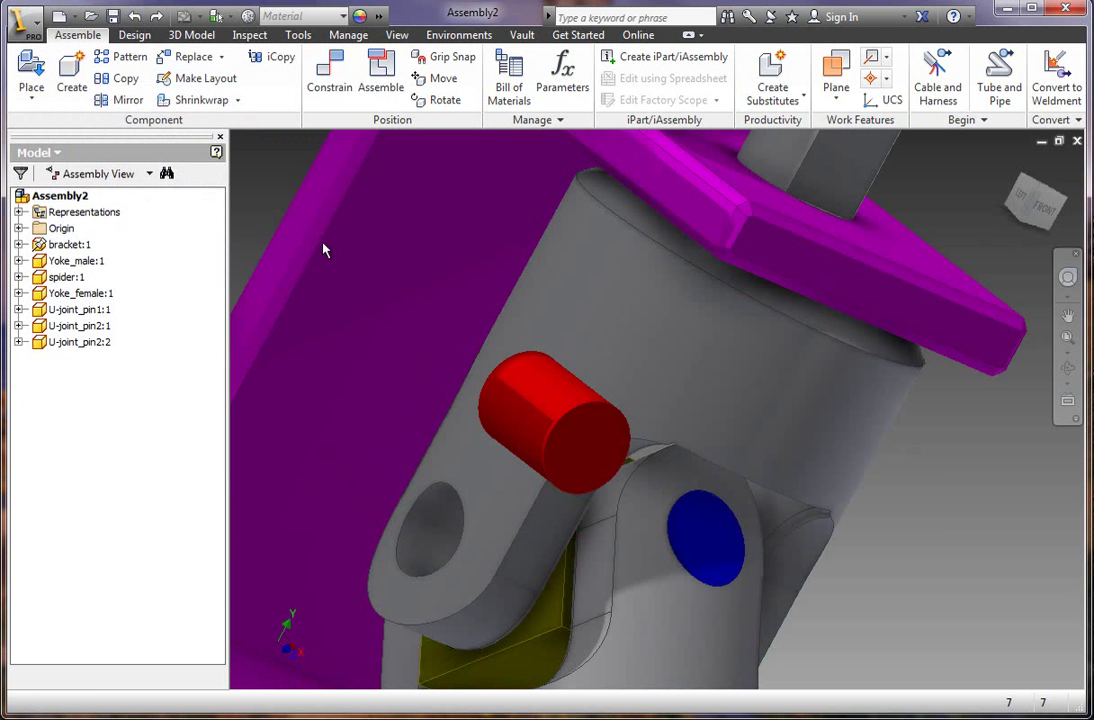
Step: Mate the red pin's axis to the clevis hole's axis
click(332, 80)
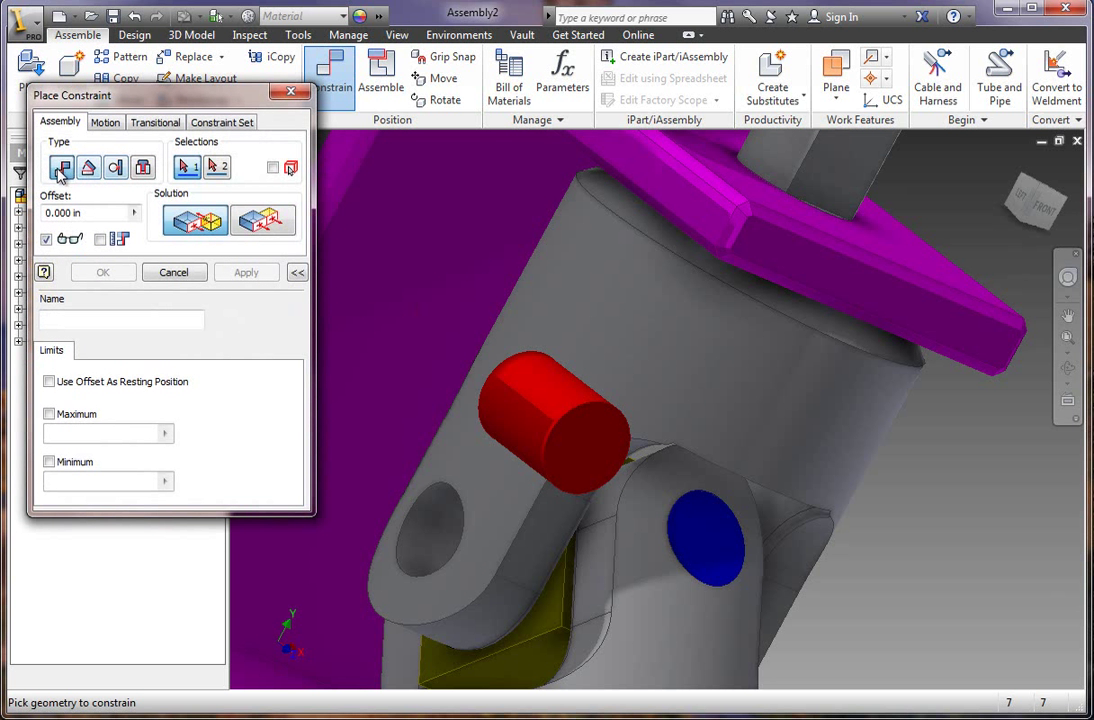
click(558, 428)
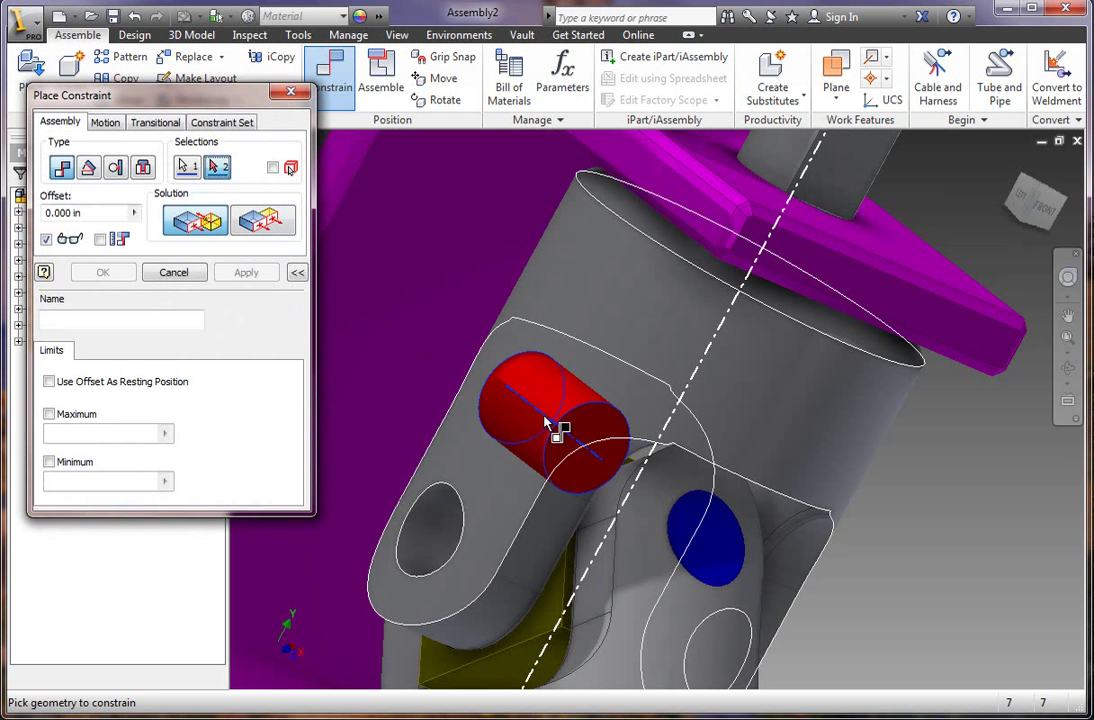
click(432, 538)
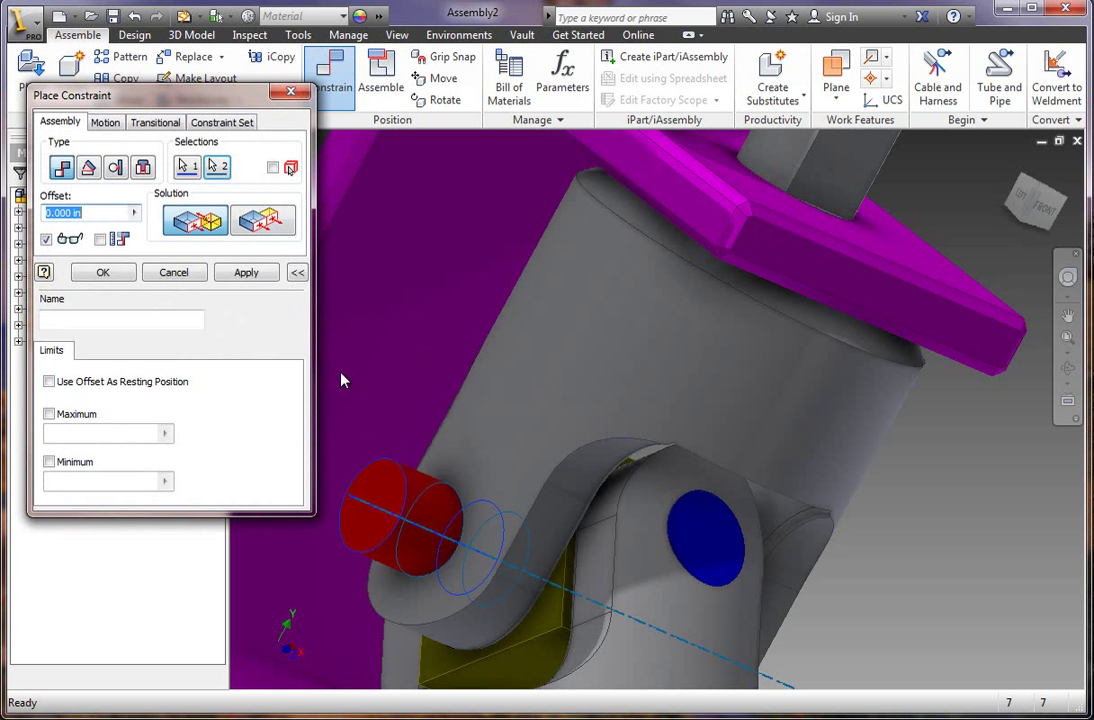
click(246, 274)
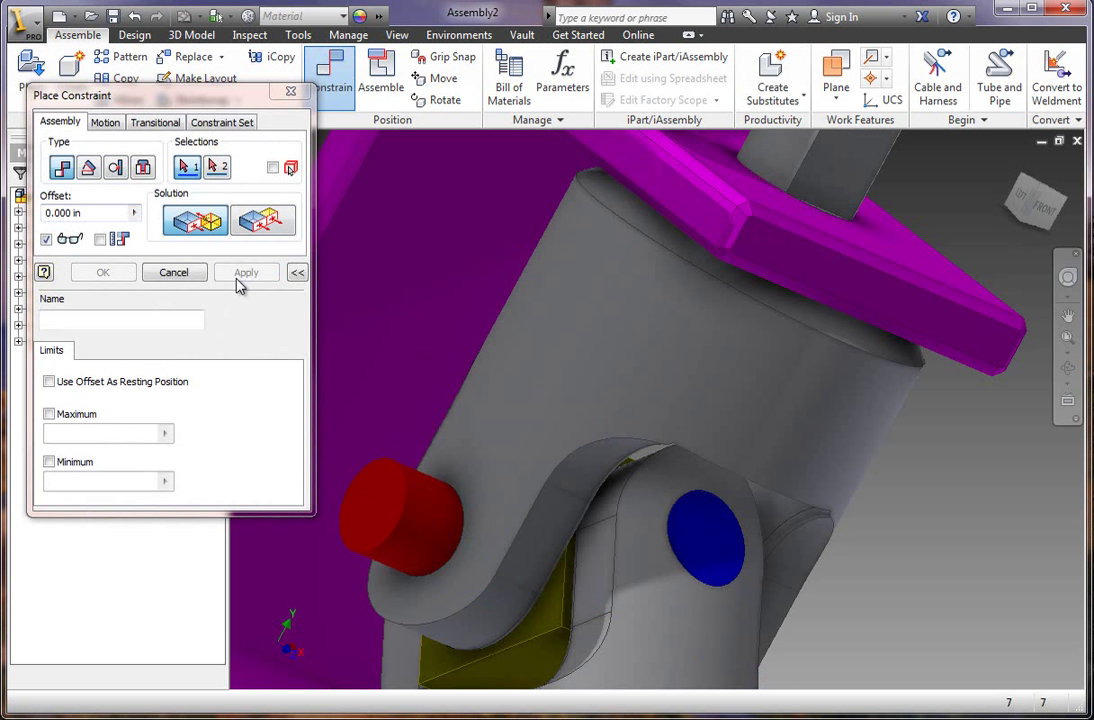
Step: Insert the red pin's edge into the clevis hole edge with flipped direction, then finish
click(116, 168)
click(378, 510)
click(481, 473)
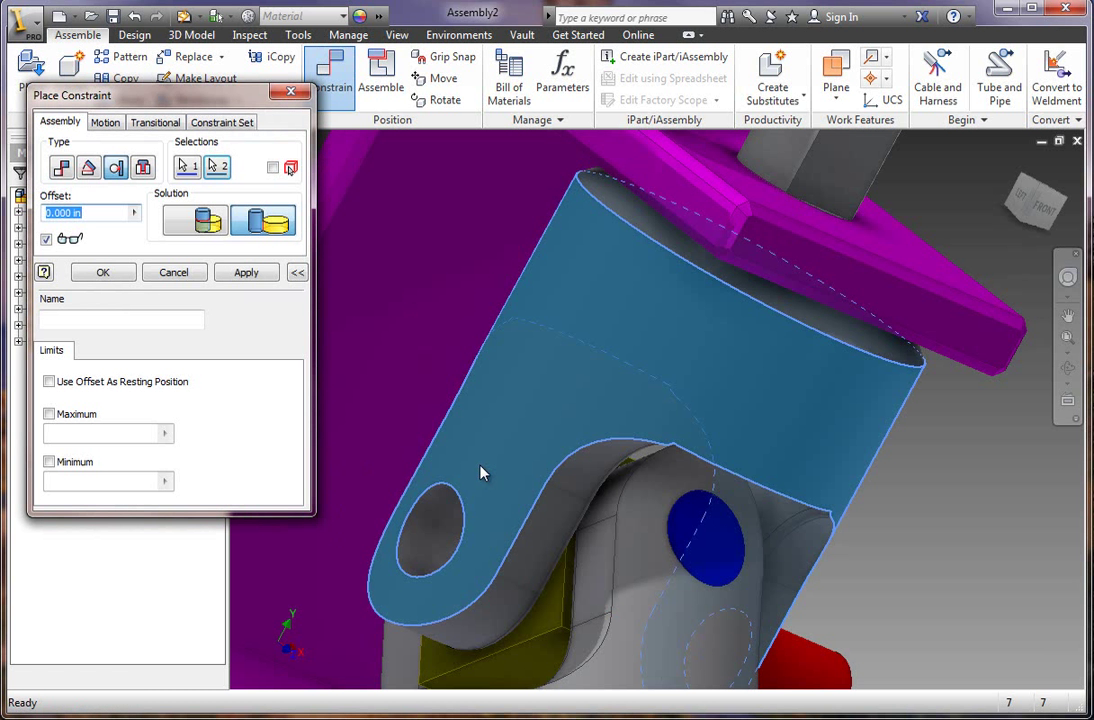
scroll(645, 560, down, 3)
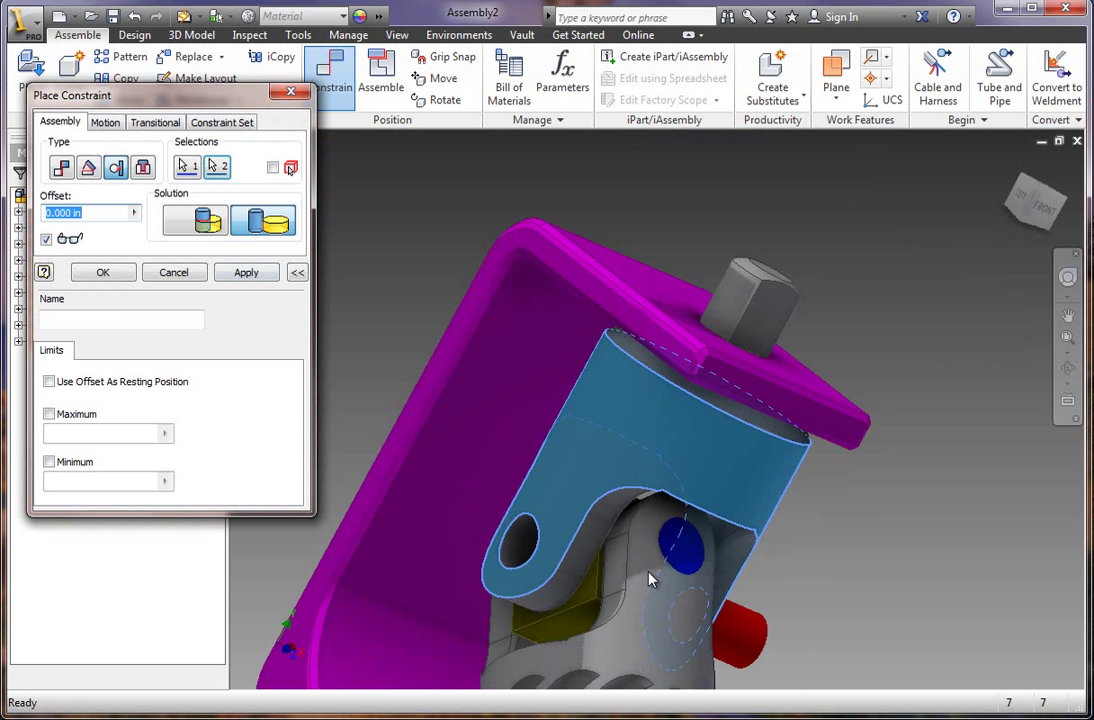
click(200, 225)
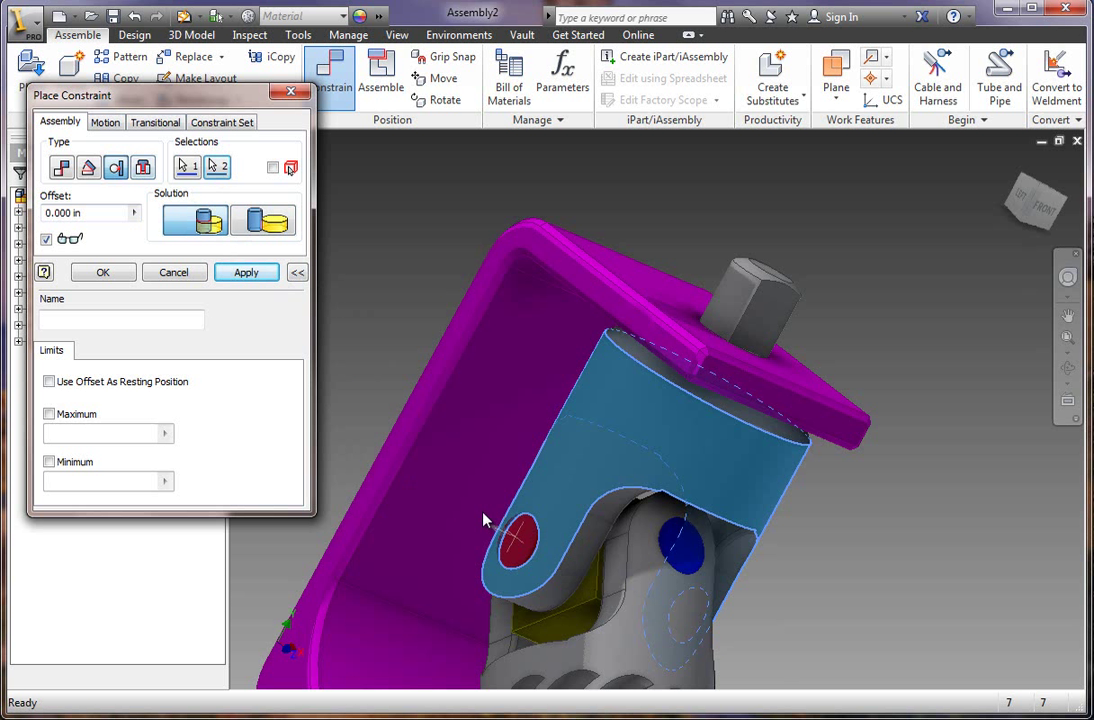
click(240, 281)
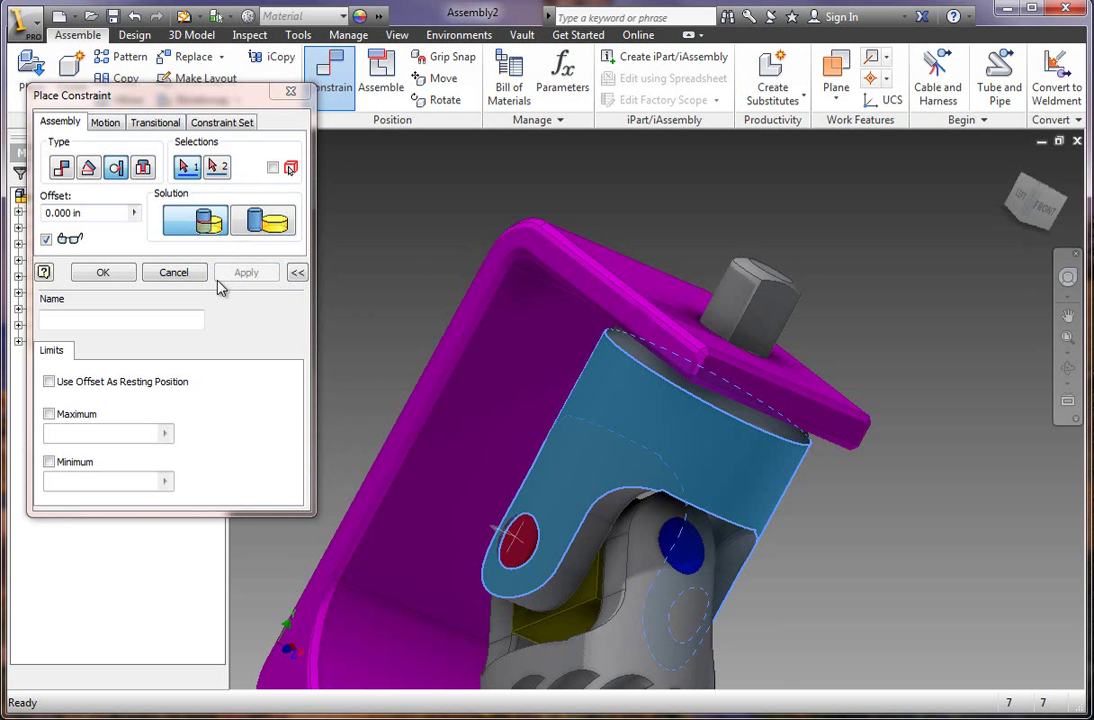
click(178, 275)
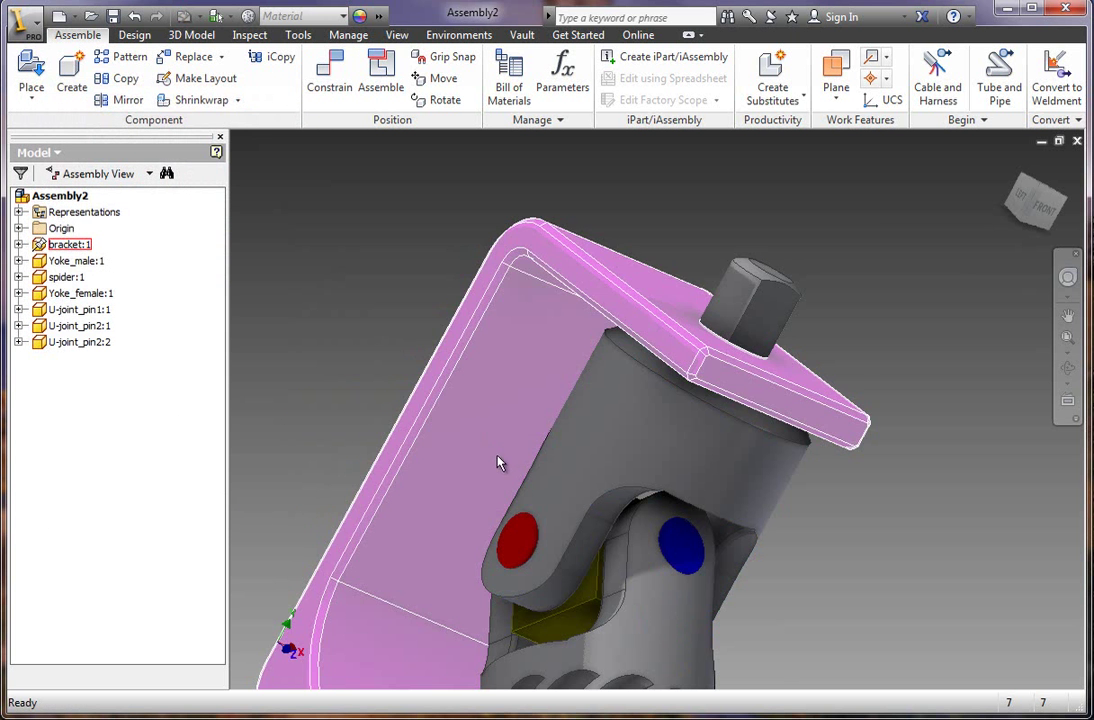
Step: Return to the home view and rotate Yoke_male inside the bracket to test the joint
scroll(500, 459, up, 5)
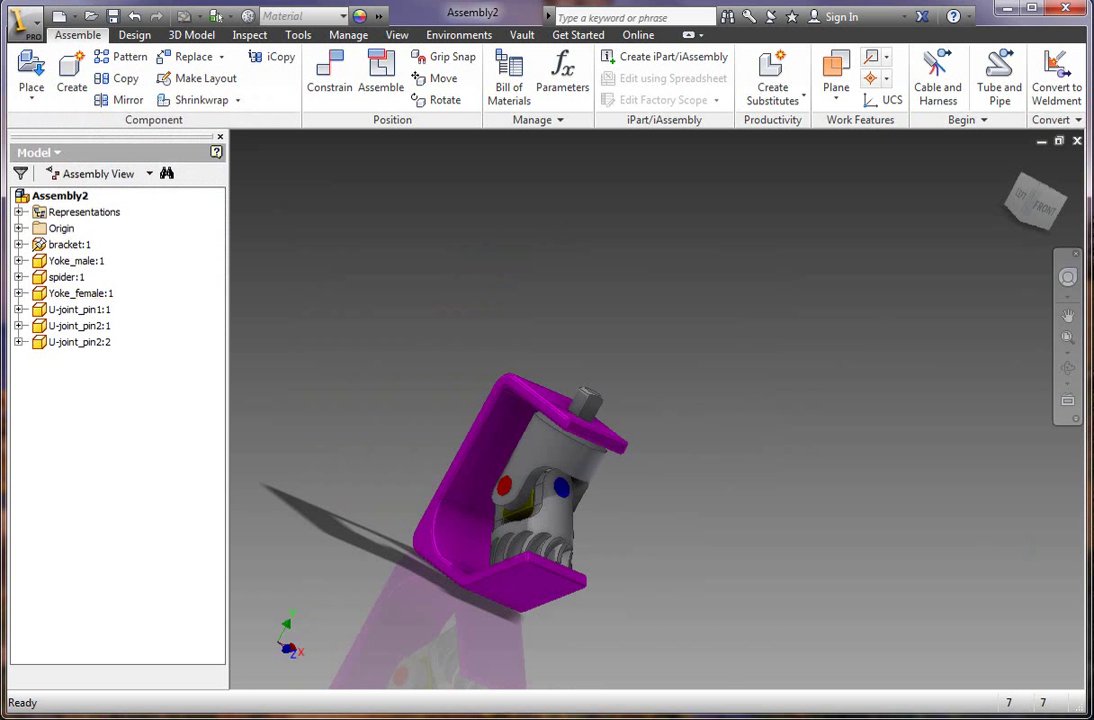
click(1010, 165)
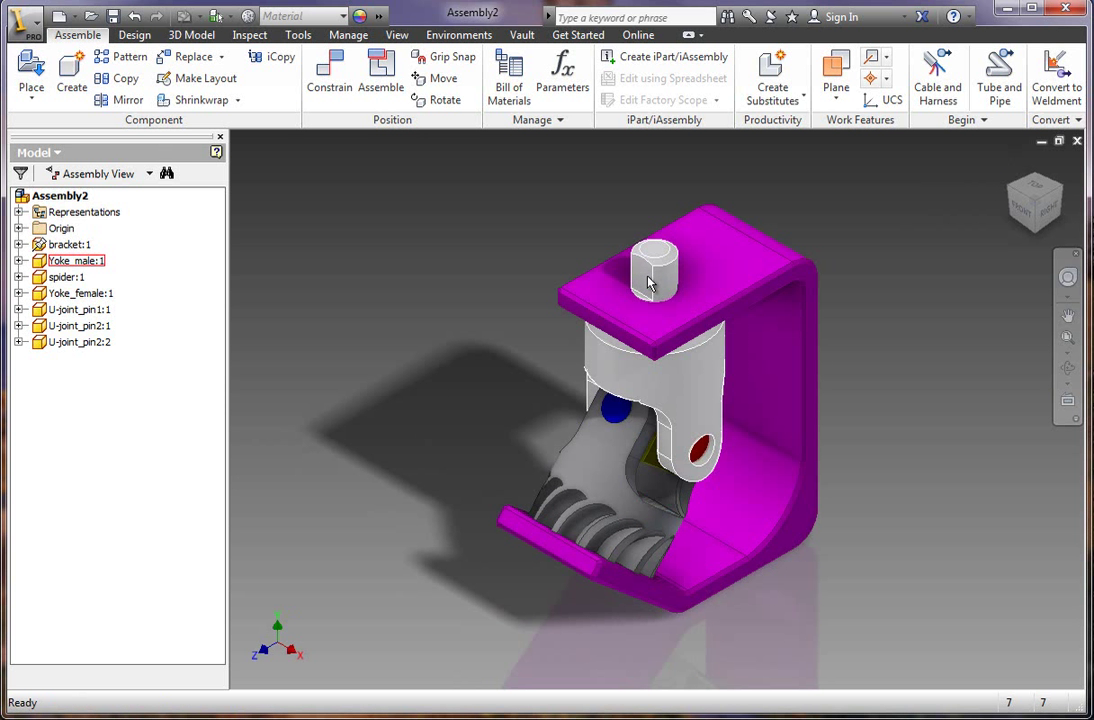
drag(648, 283, 605, 336)
scroll(667, 433, down, 5)
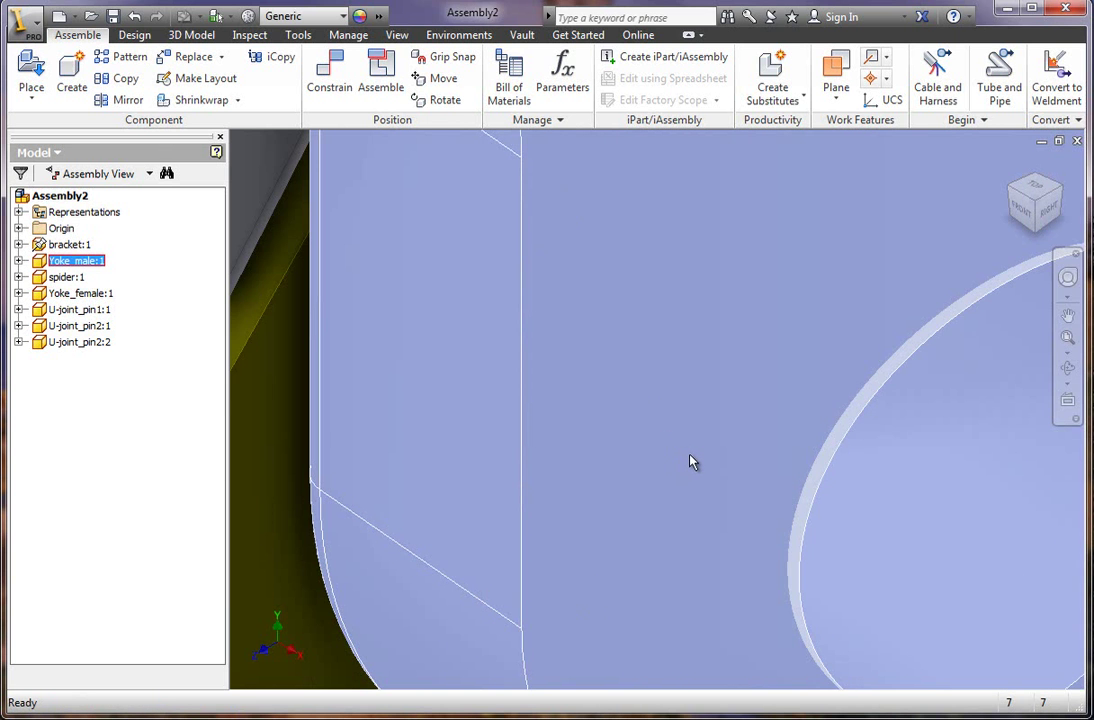
scroll(690, 462, up, 6)
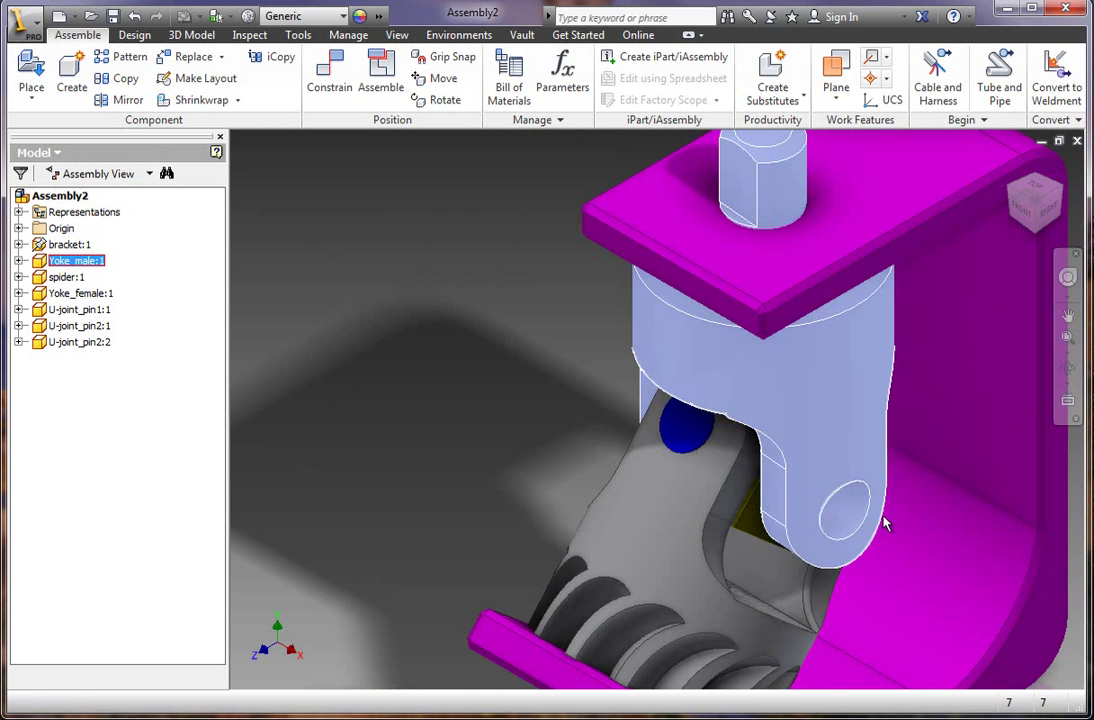
click(459, 361)
scroll(848, 507, down, 5)
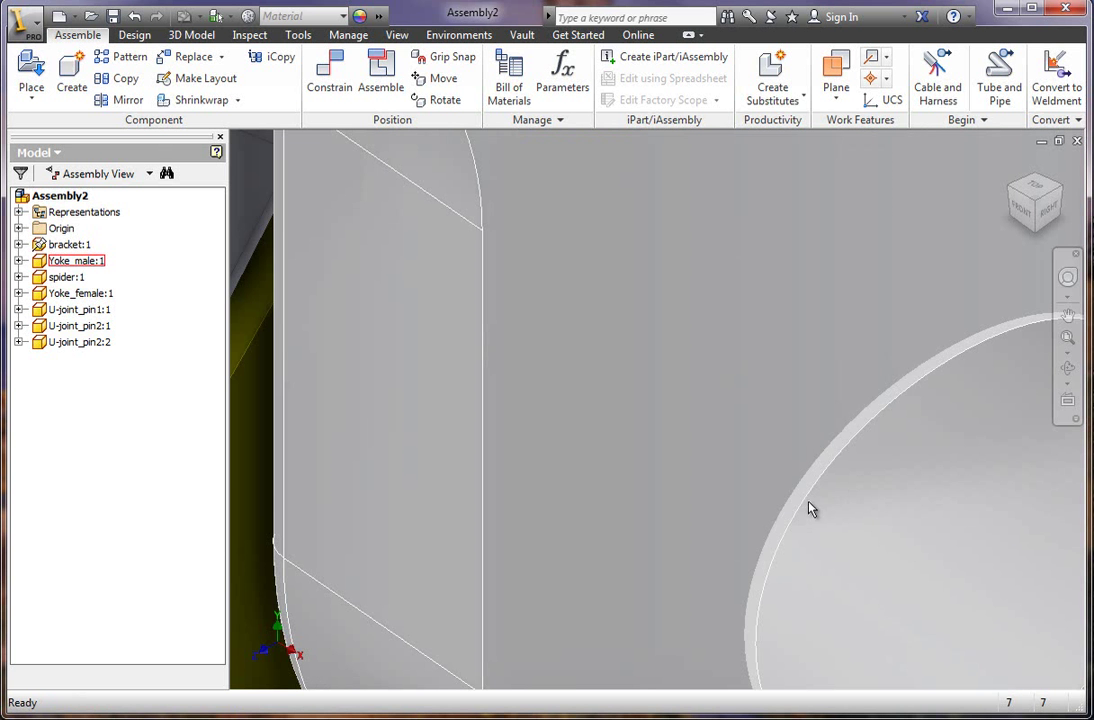
scroll(815, 545, up, 5)
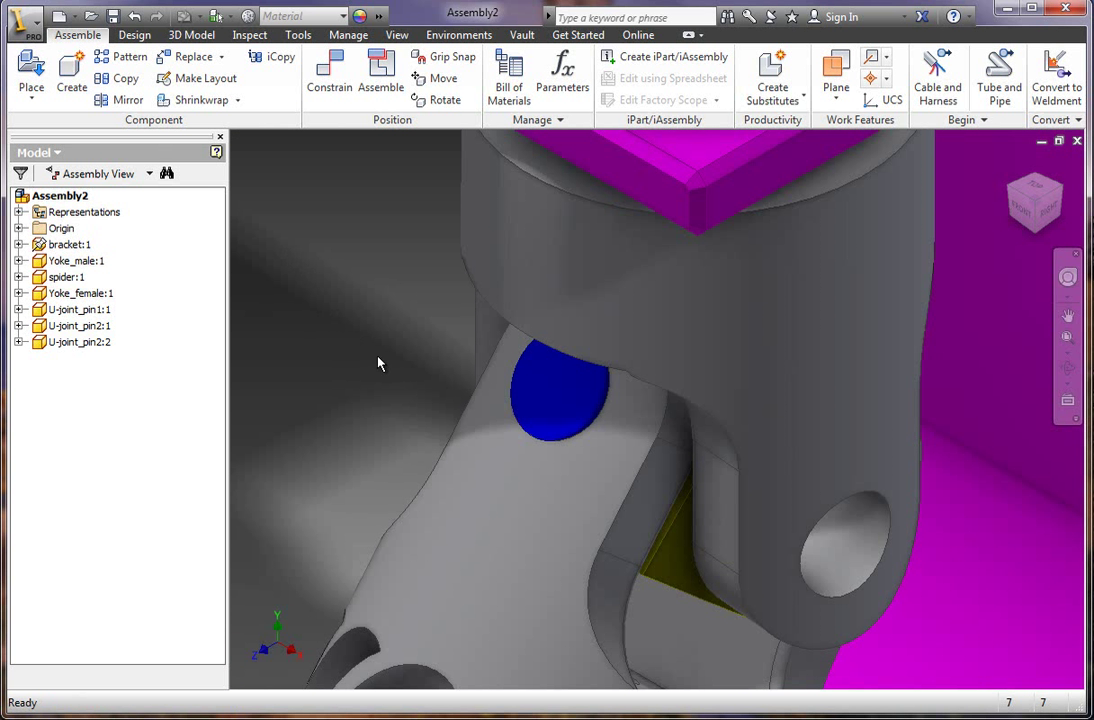
click(86, 263)
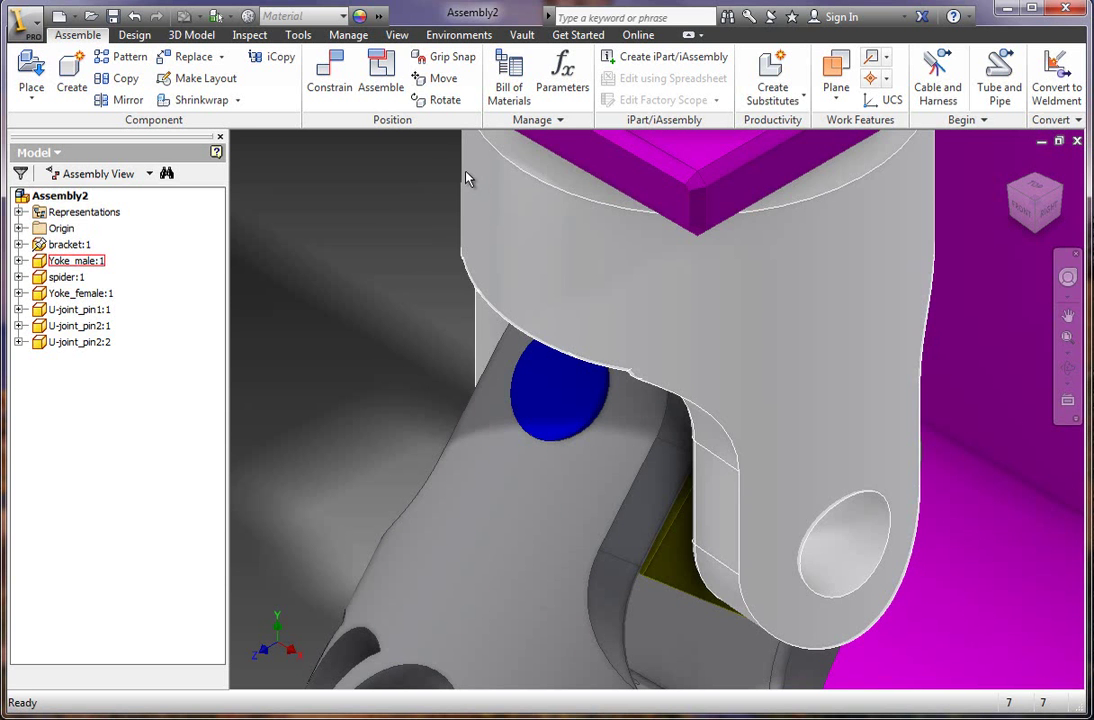
drag(527, 265, 995, 430)
Step: Select U-joint_pin2:1 and U-joint_pin2:2 in the browser to identify the red pins
click(88, 326)
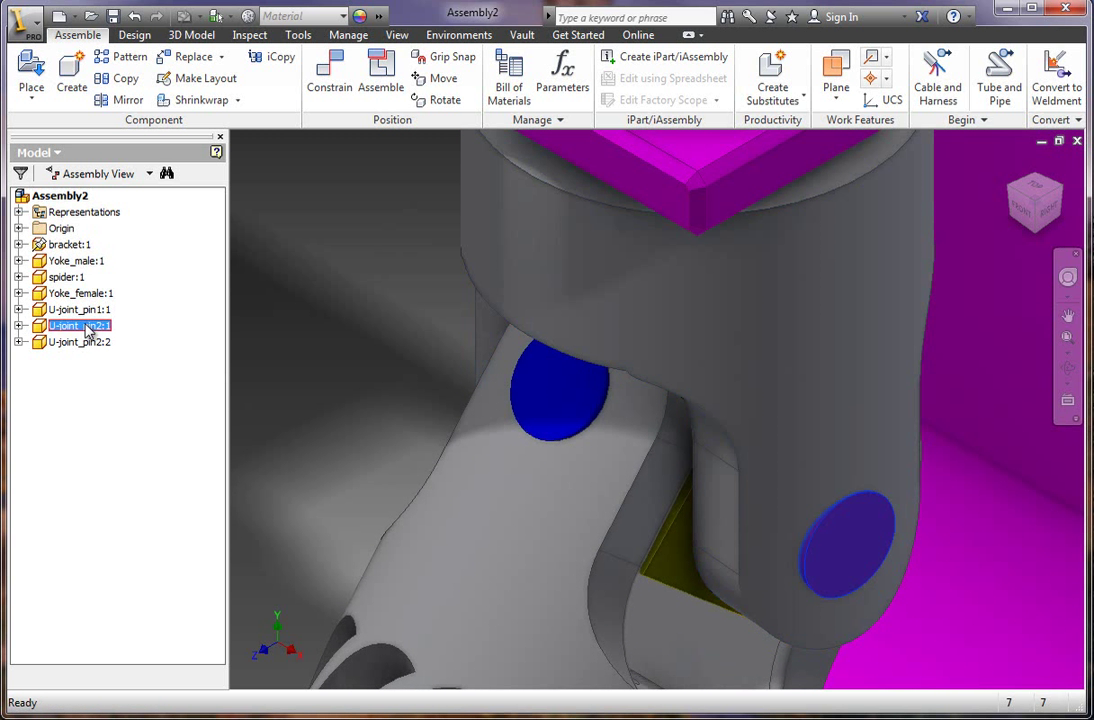
key(Escape)
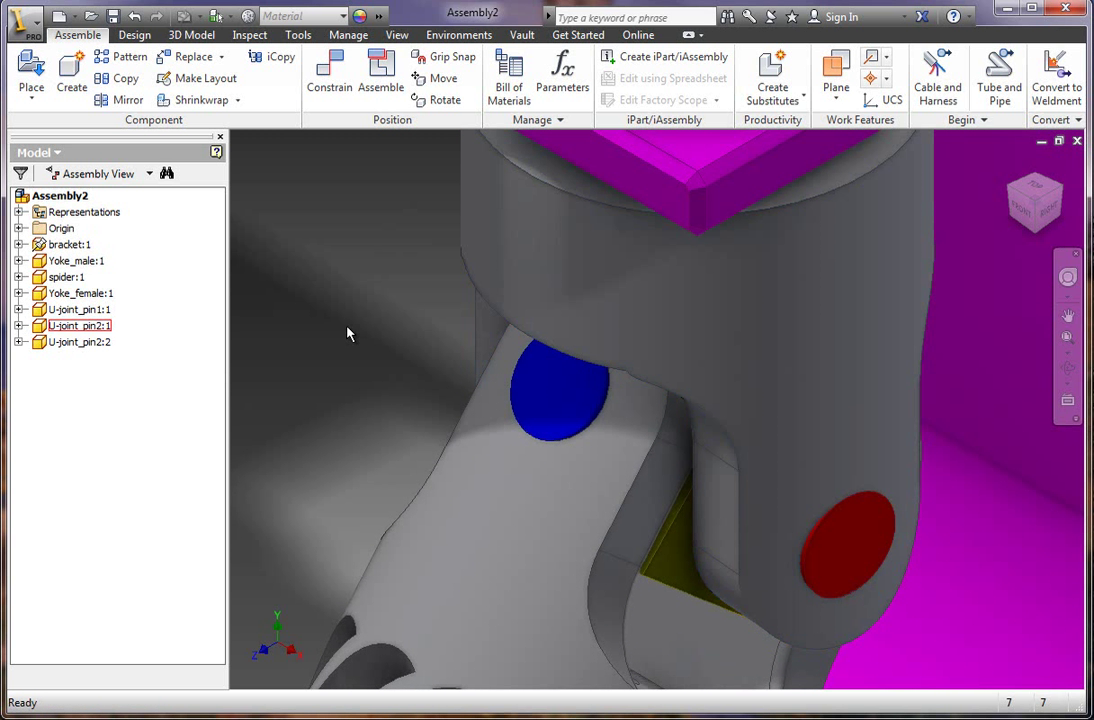
click(52, 344)
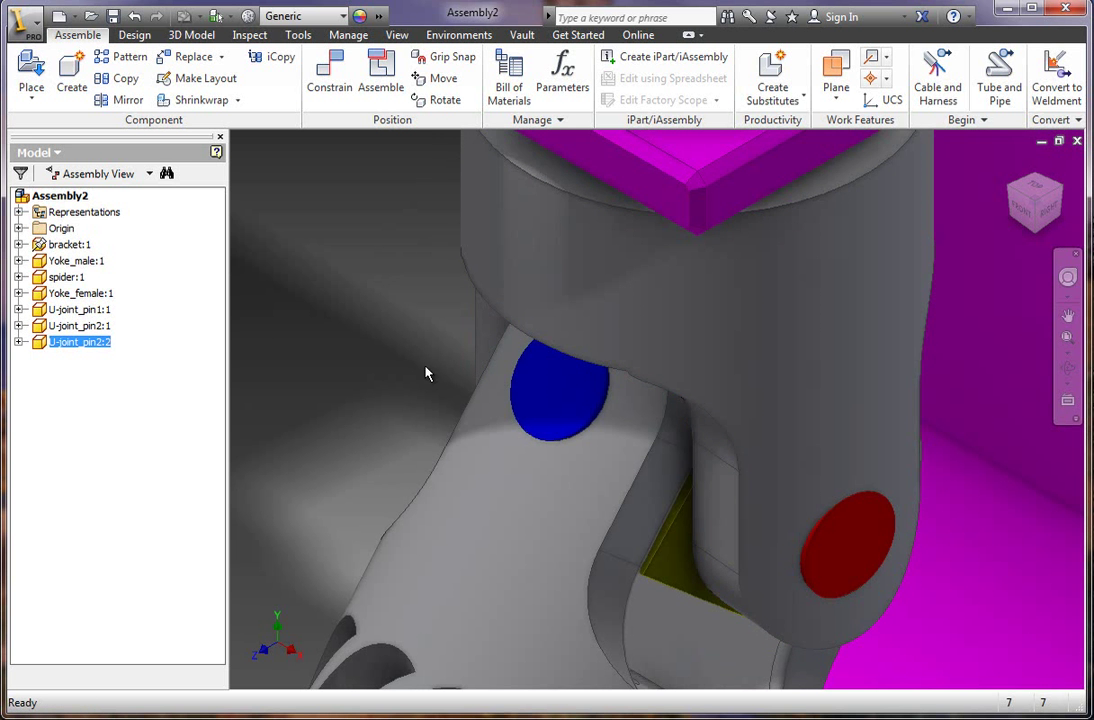
scroll(426, 375, up, 5)
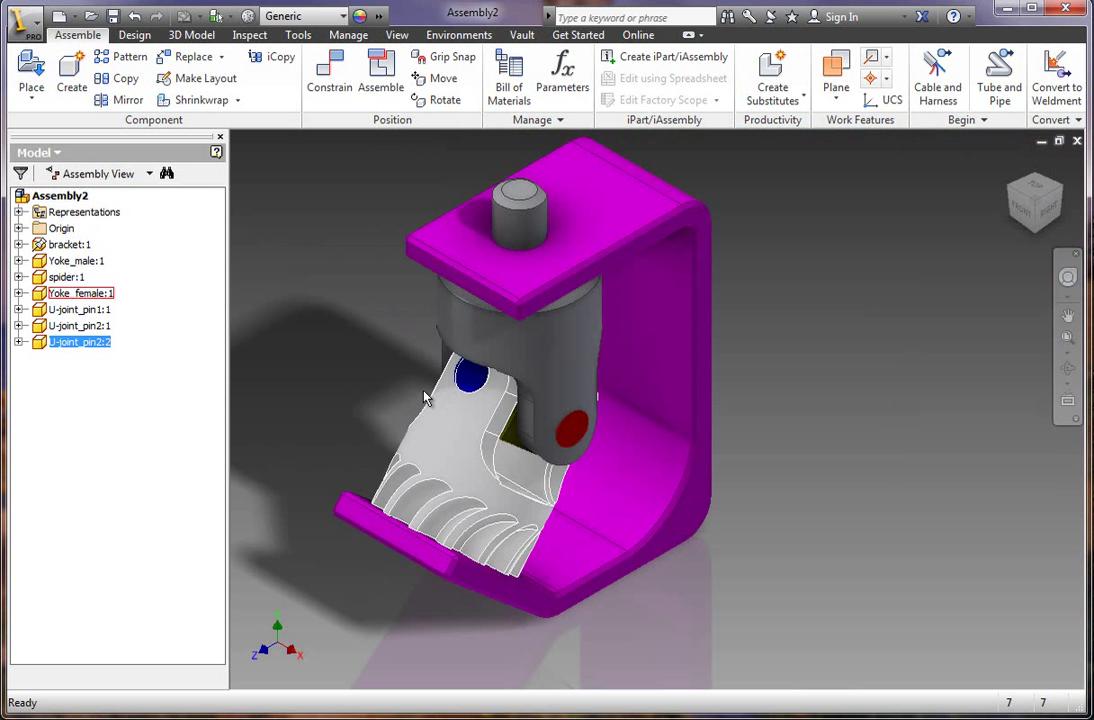
click(347, 313)
scroll(374, 324, down, 4)
scroll(376, 325, up, 3)
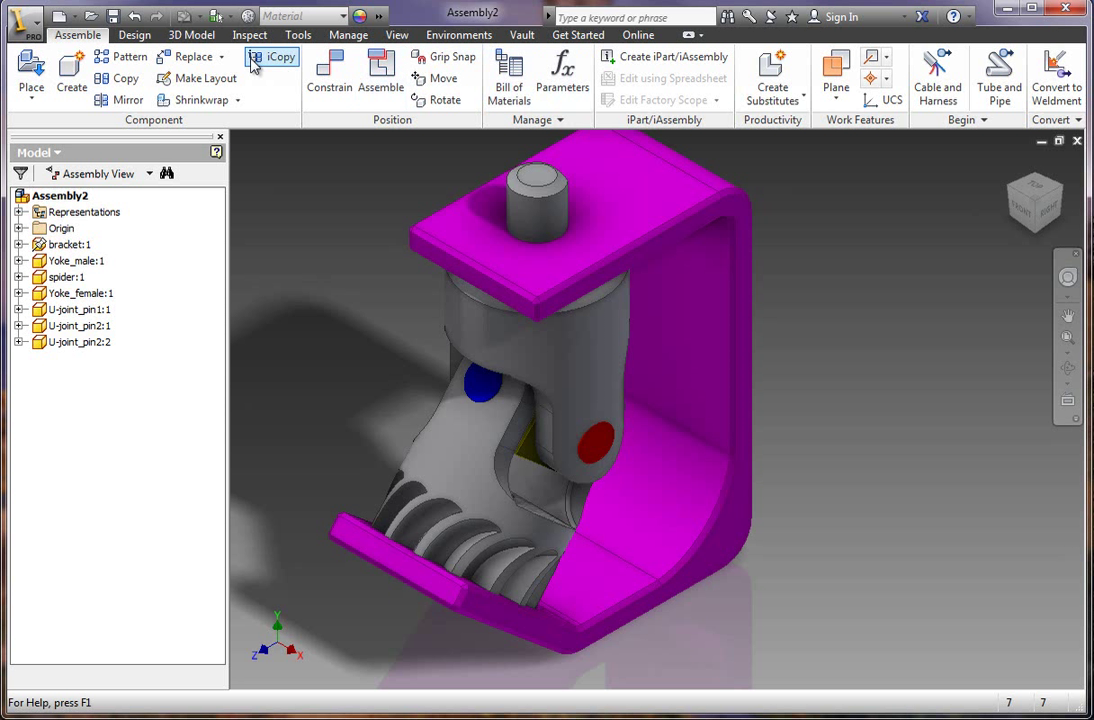
Step: Insert the crank-assy sub-assembly and place one copy above the purple bracket
click(32, 72)
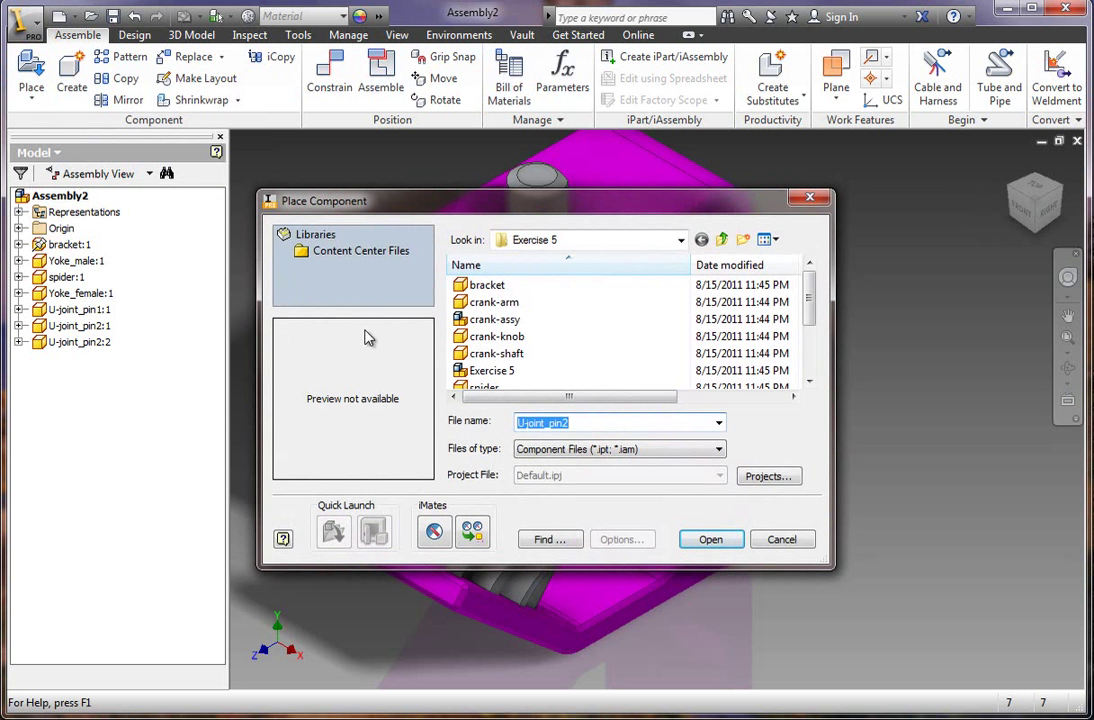
click(500, 320)
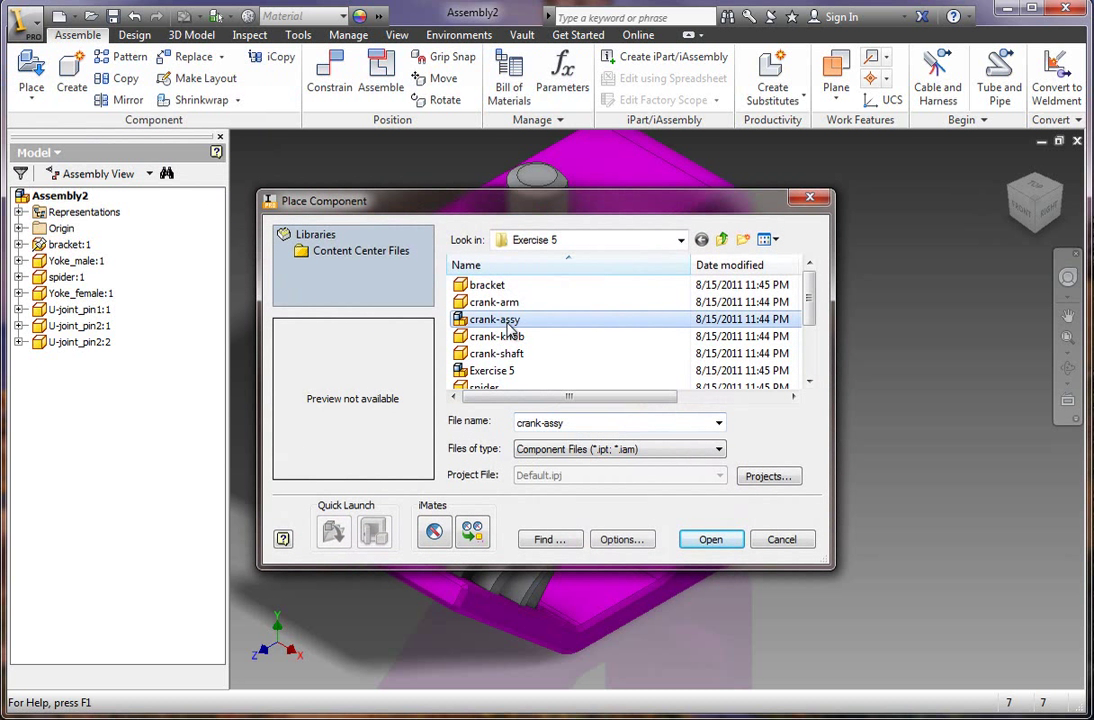
click(706, 540)
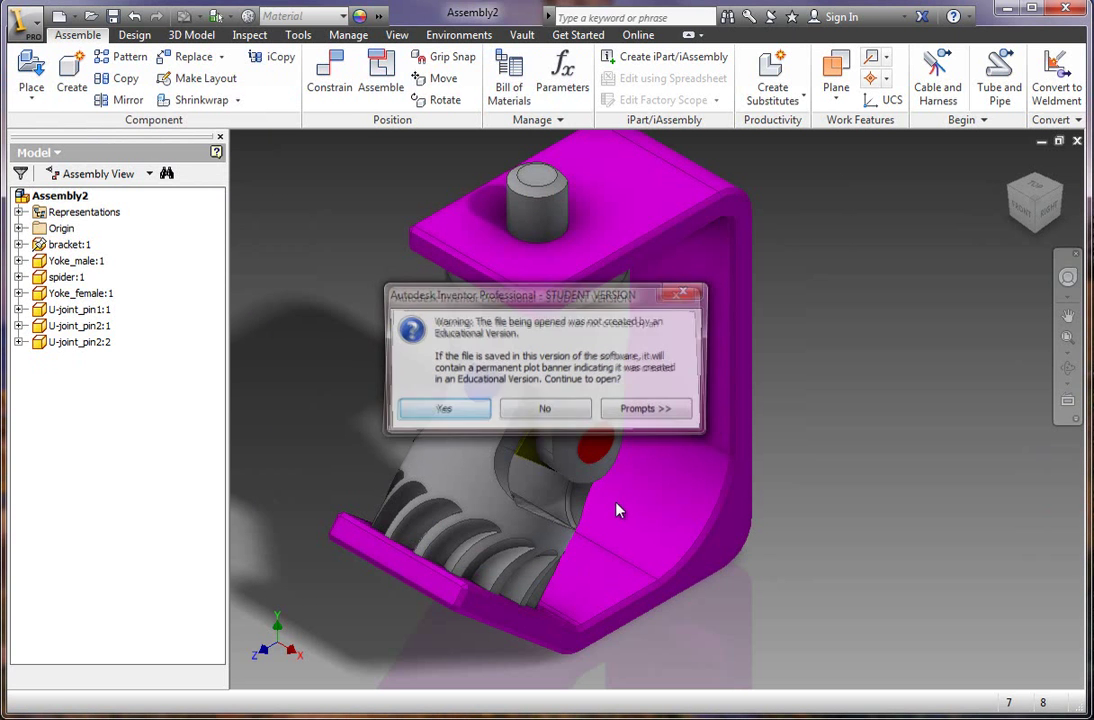
click(449, 416)
scroll(533, 567, down, 3)
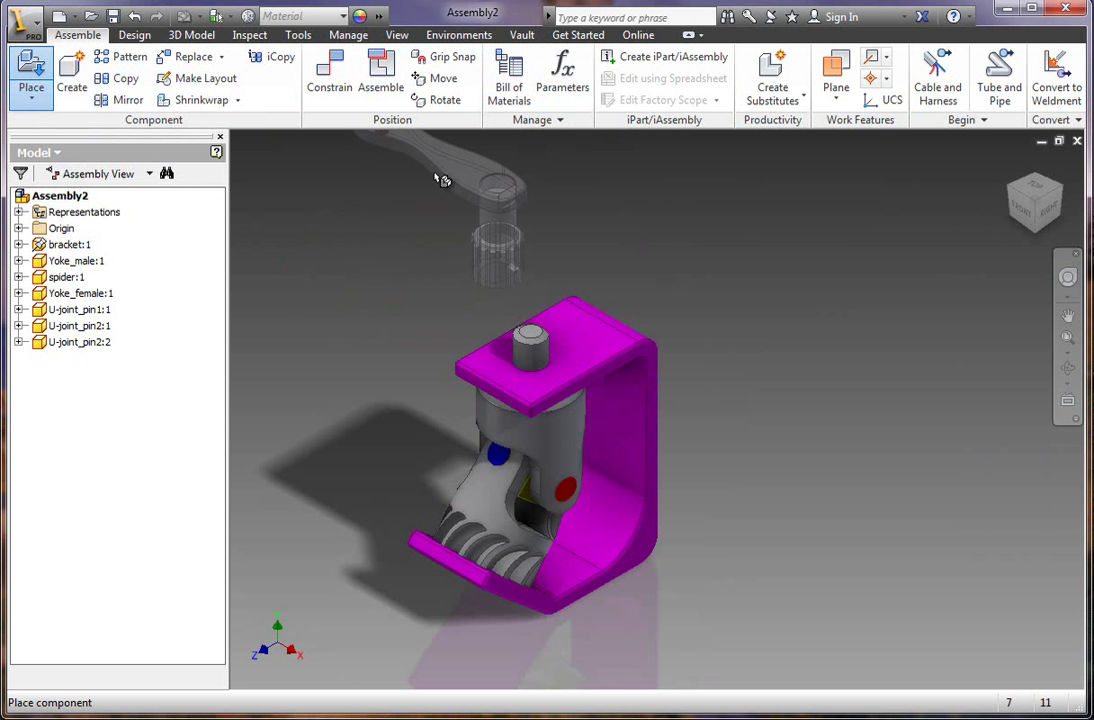
click(433, 173)
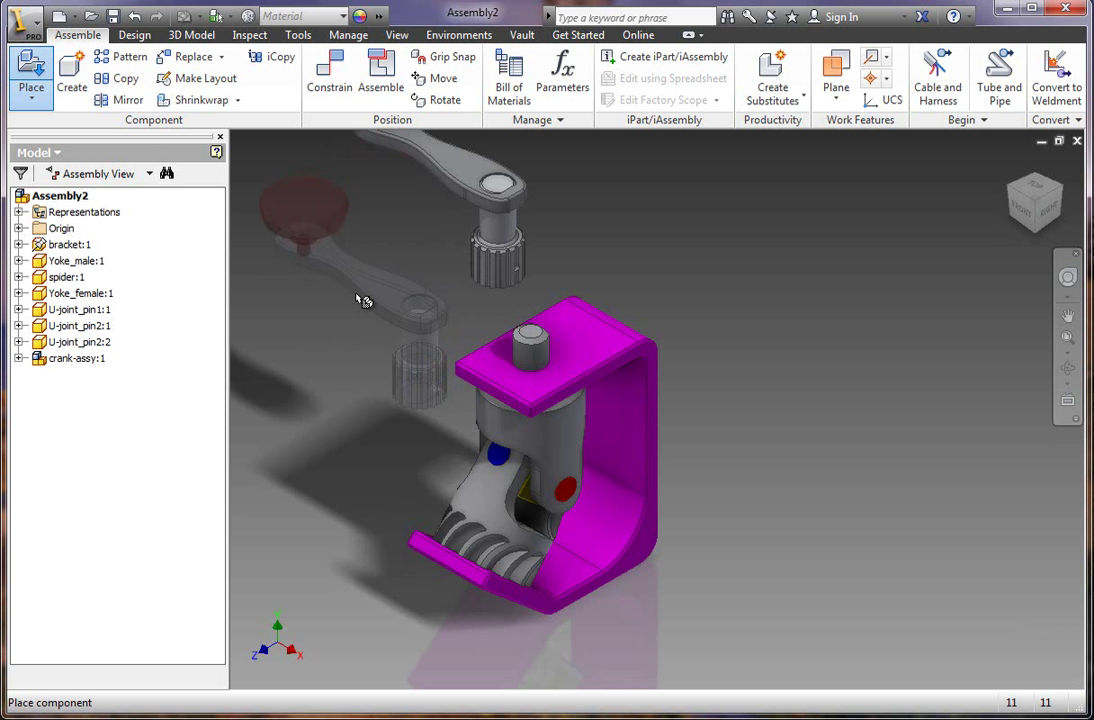
key(Escape)
scroll(505, 320, down, 3)
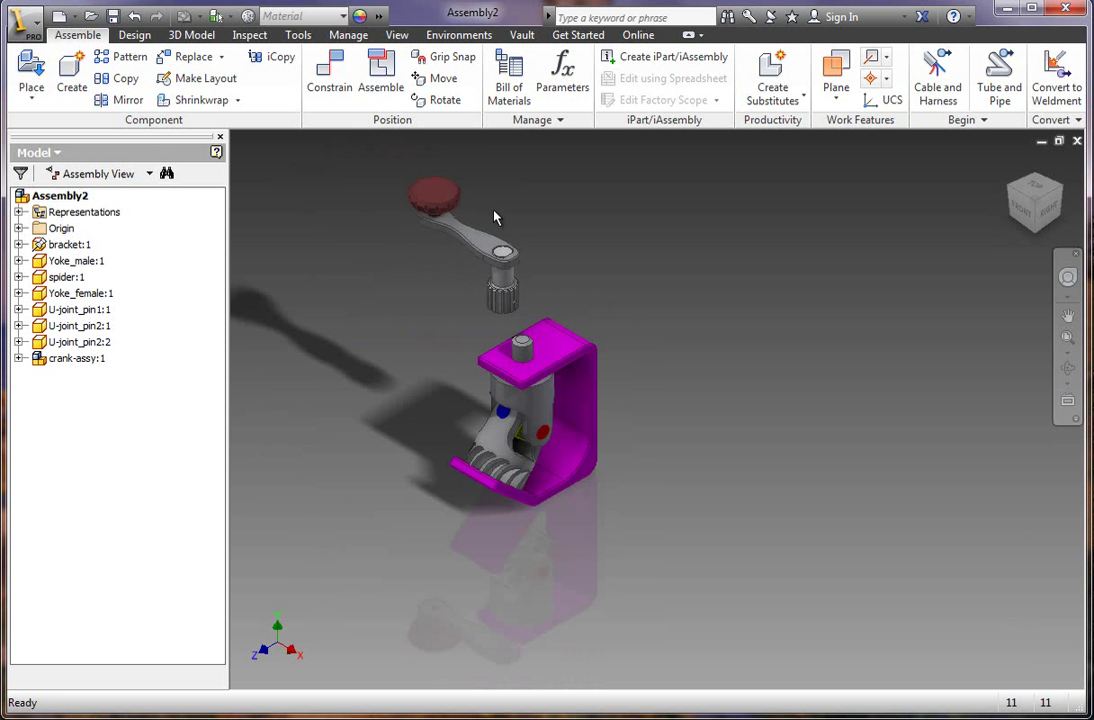
drag(495, 237, 432, 242)
scroll(431, 243, down, 3)
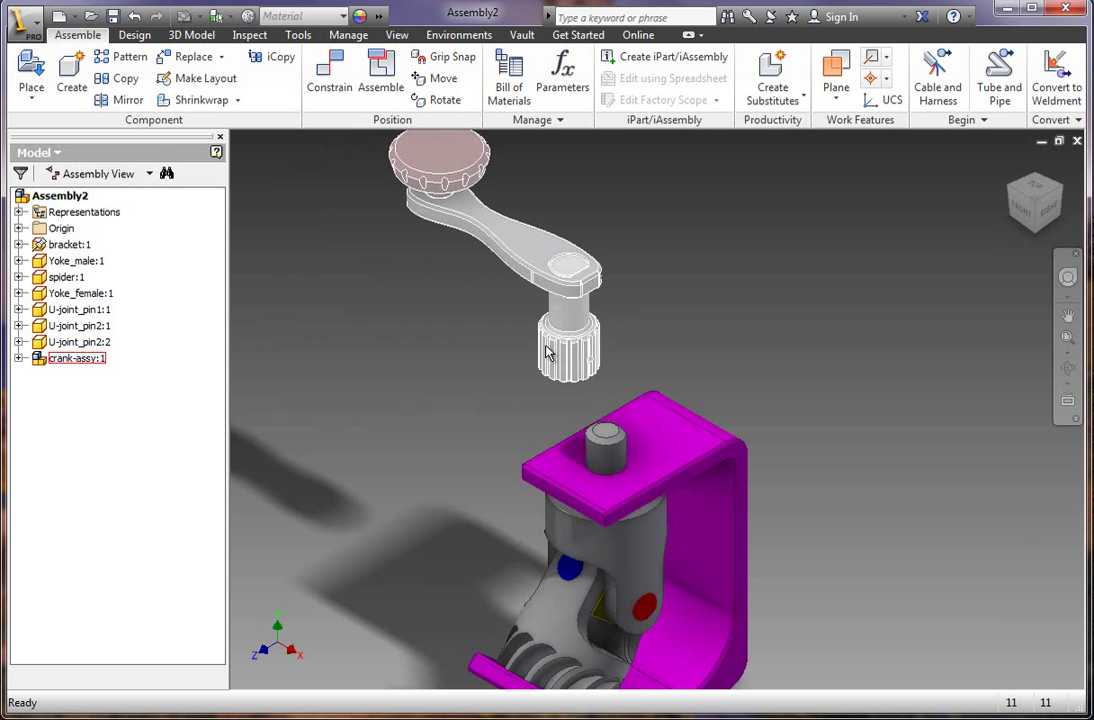
Step: Add a mate constraint aligning the crank shaft's axis with the bracket's top post
click(330, 72)
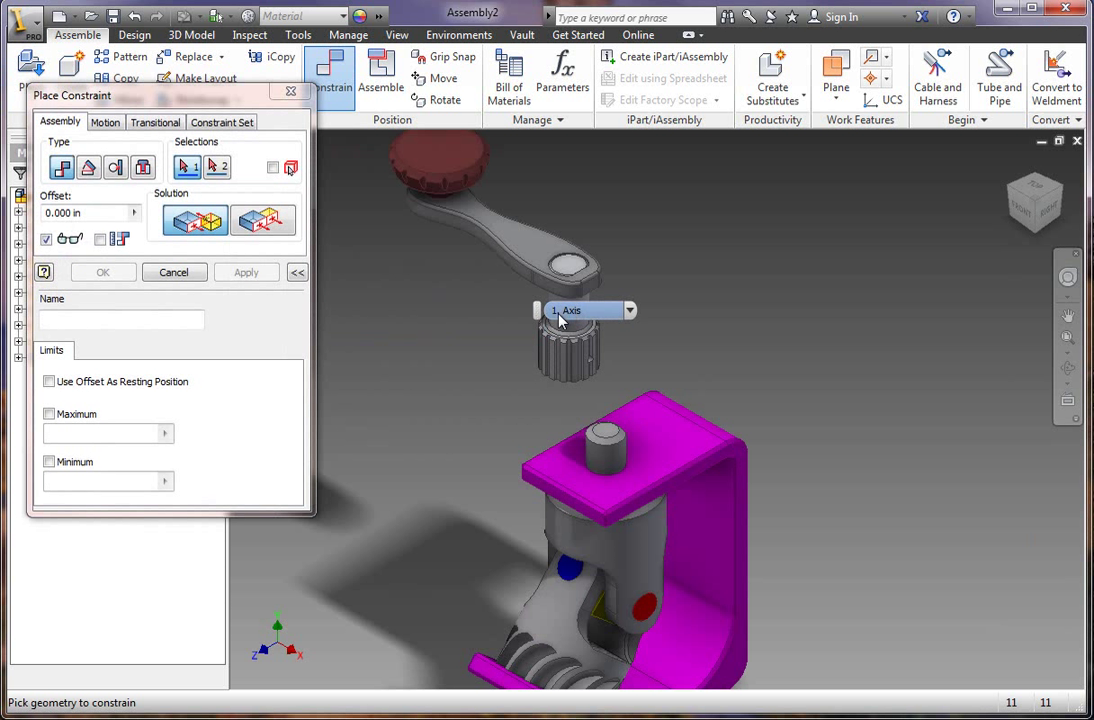
click(563, 312)
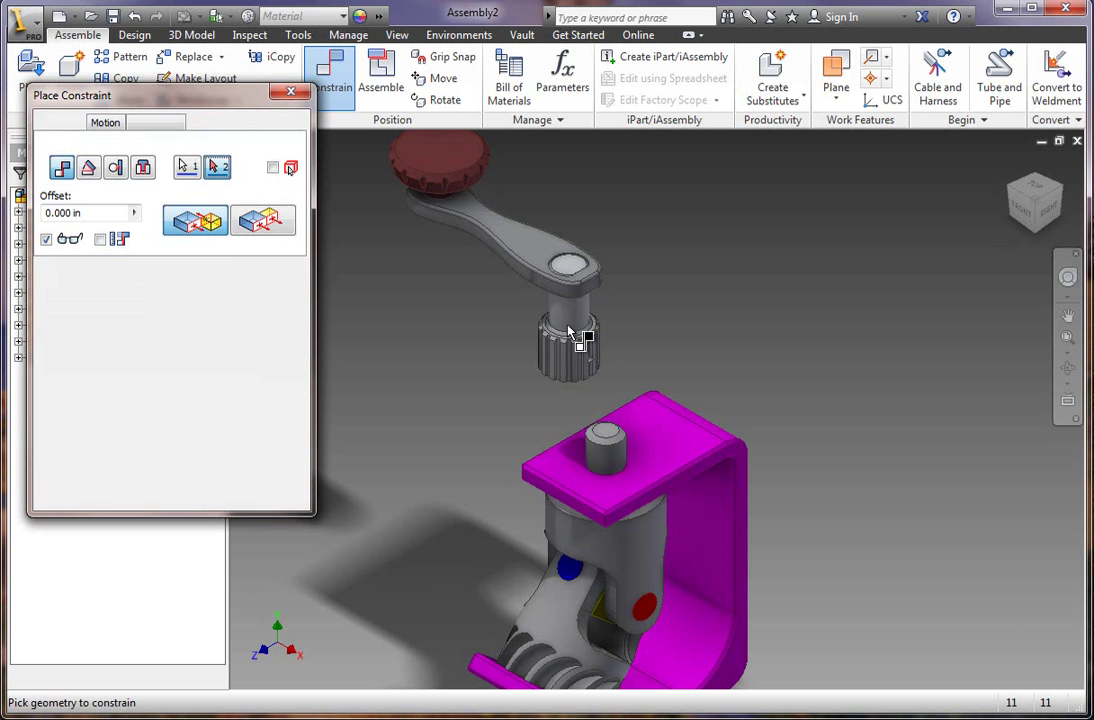
click(612, 465)
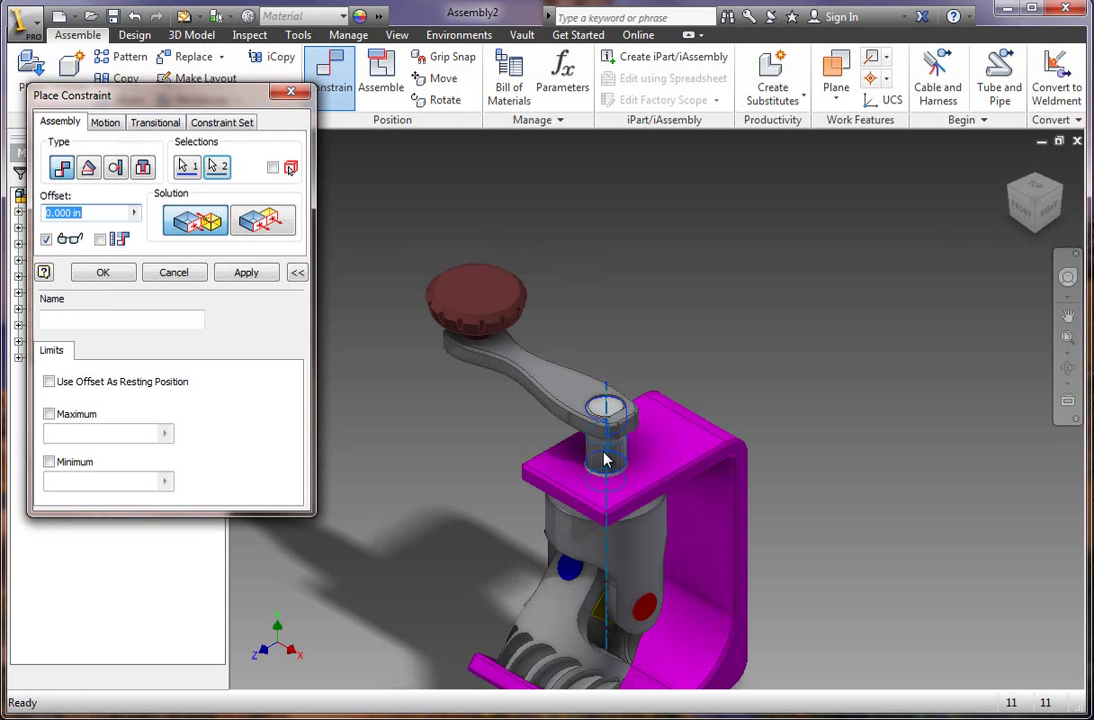
click(250, 274)
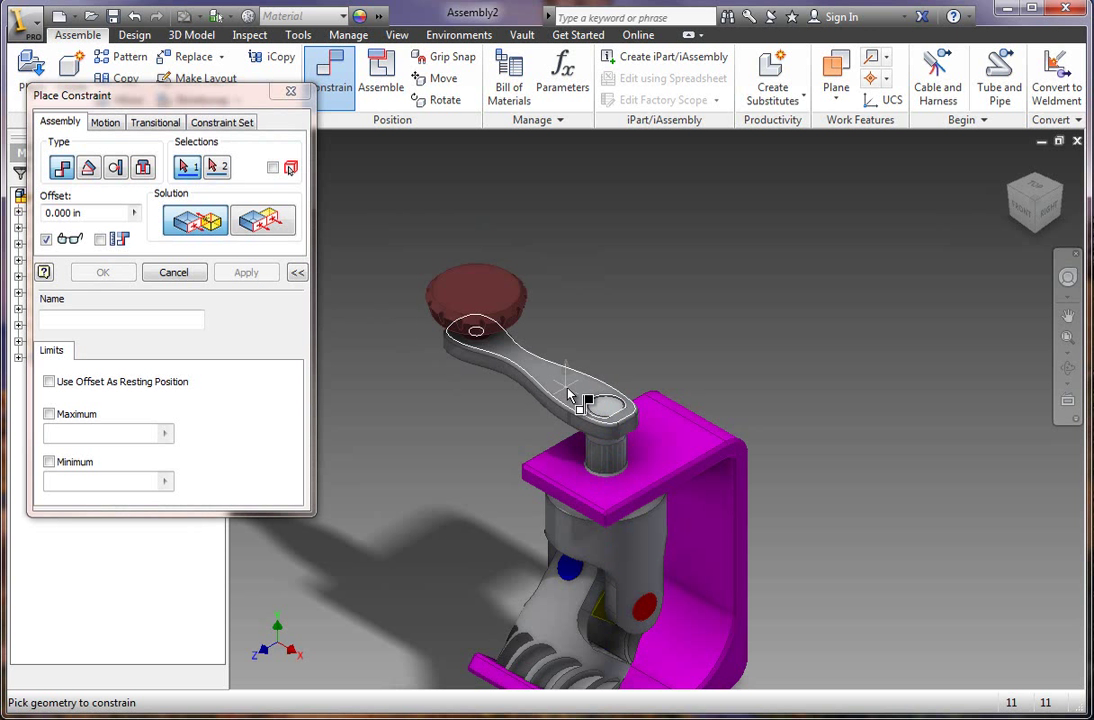
Step: Close the constraint dialog and drag the crank up its aligned axis, clear of the bracket
click(291, 94)
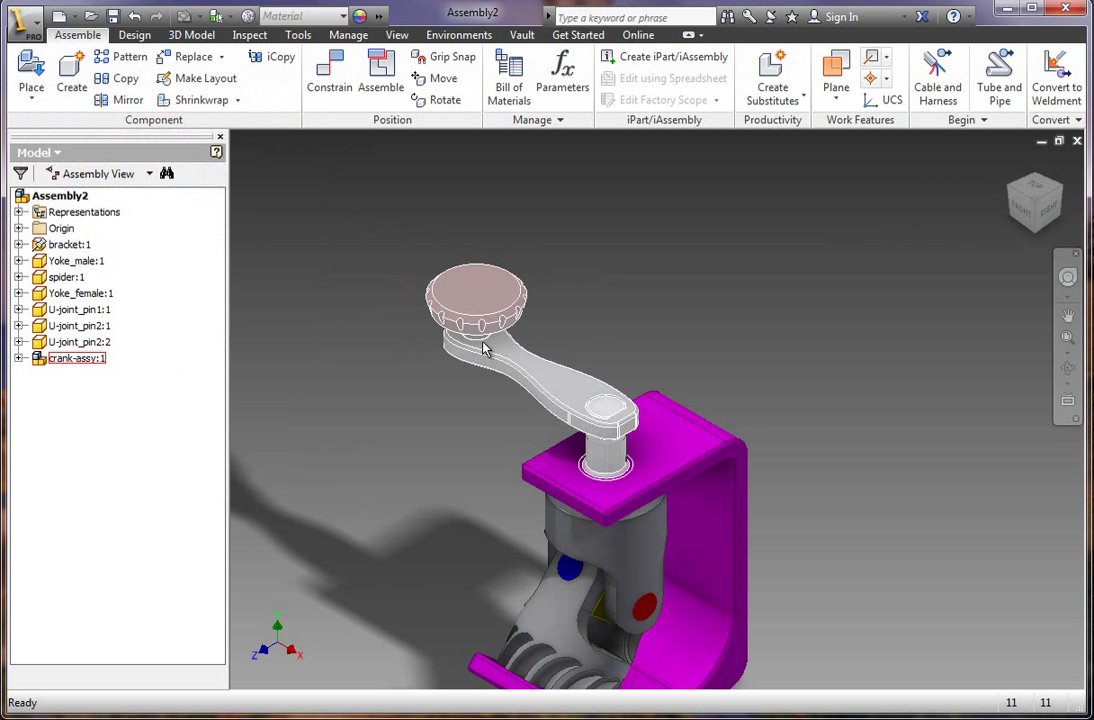
drag(520, 361, 505, 190)
click(507, 408)
scroll(578, 331, down, 2)
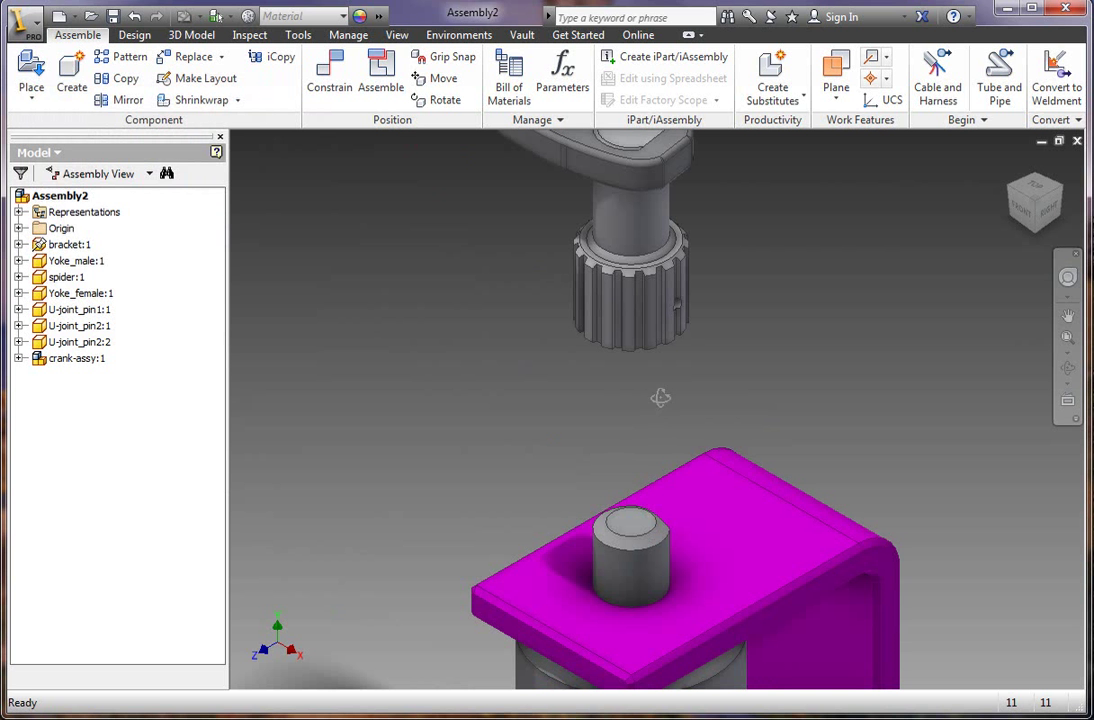
Step: Orbit and zoom to inspect the crank socket and the flat on the bracket post
shift+middle_drag(660, 397, 515, 382)
shift+middle_drag(432, 511, 496, 380)
scroll(496, 380, down, 5)
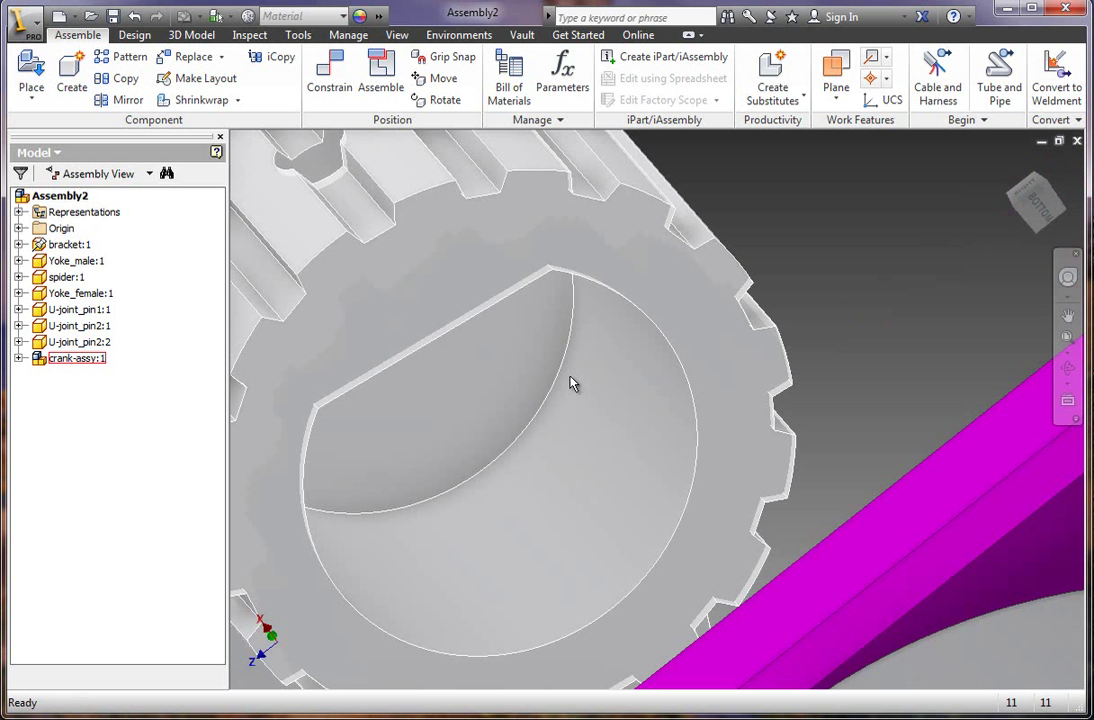
scroll(572, 383, up, 5)
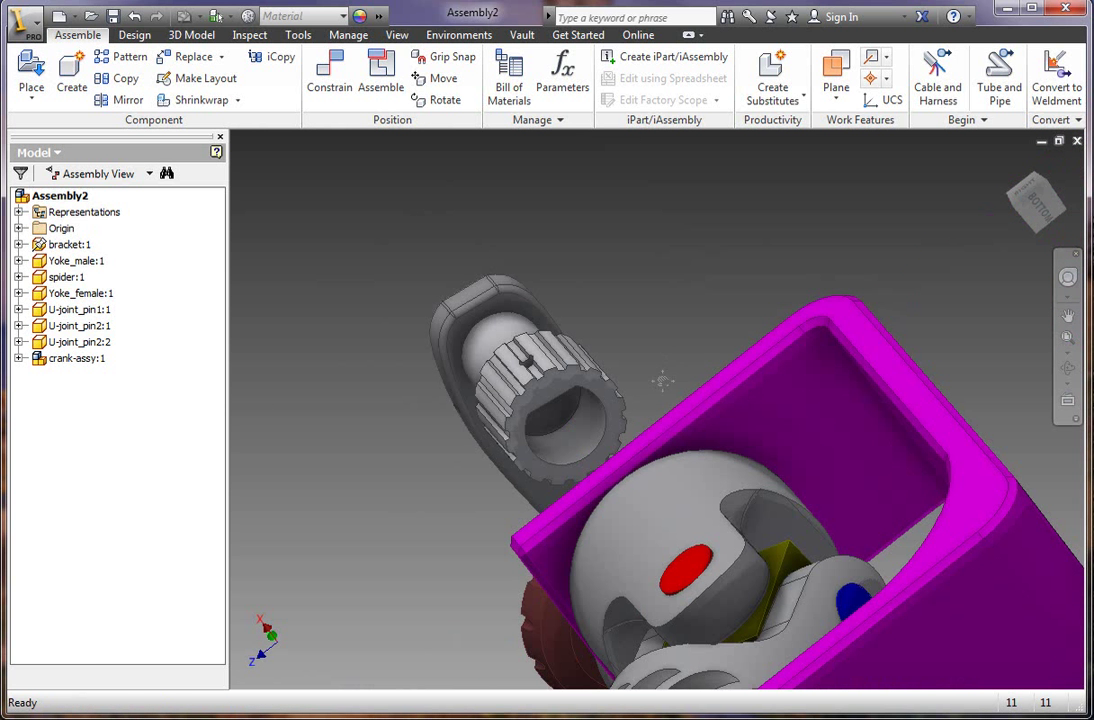
shift+middle_drag(667, 366, 686, 430)
scroll(686, 430, up, 5)
scroll(679, 496, down, 5)
shift+middle_drag(679, 496, 665, 600)
scroll(655, 600, down, 5)
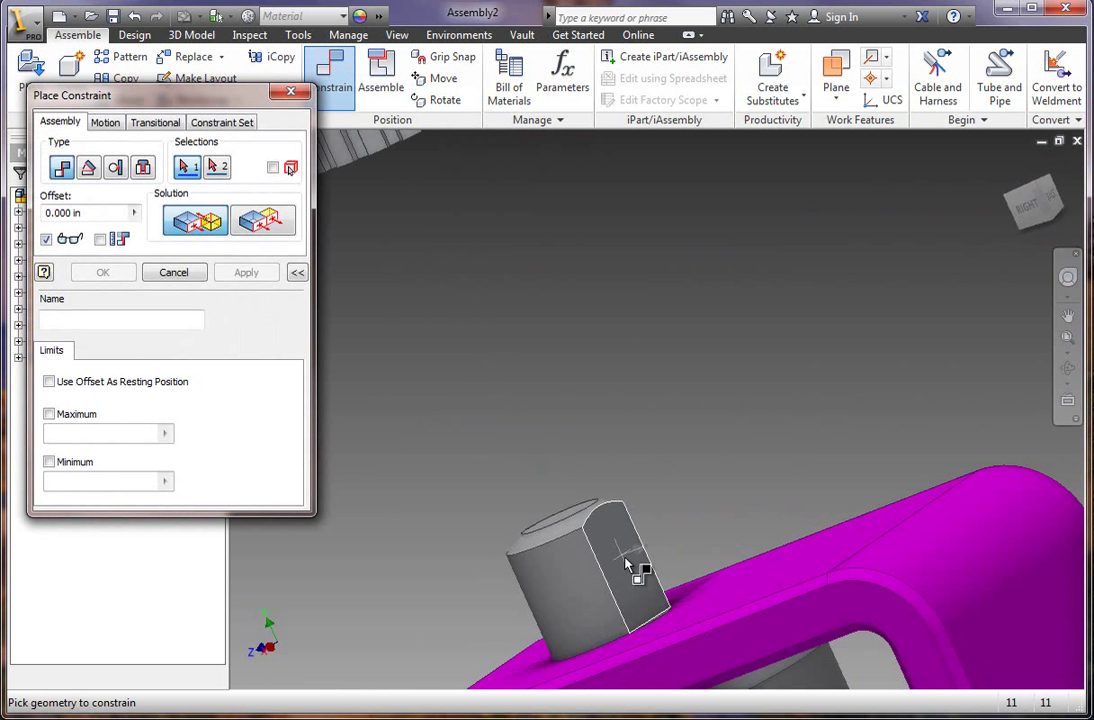
Step: Apply a flat-to-flat mate between the post's flat face and the crank socket's inner flat
click(621, 566)
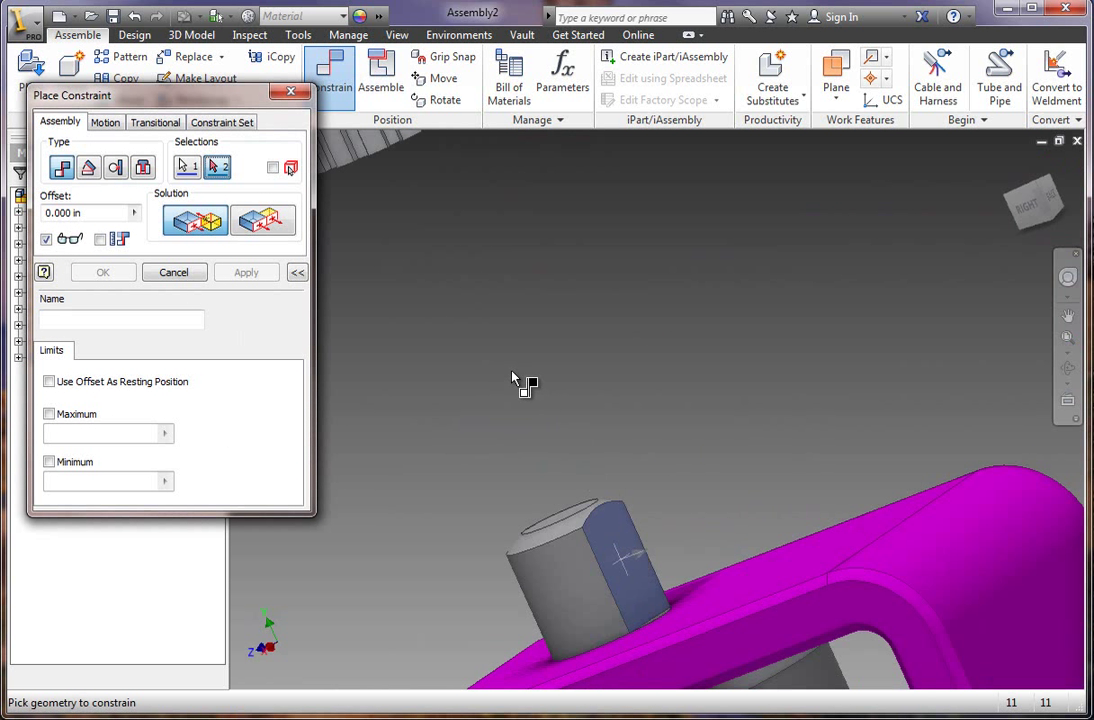
key(F6)
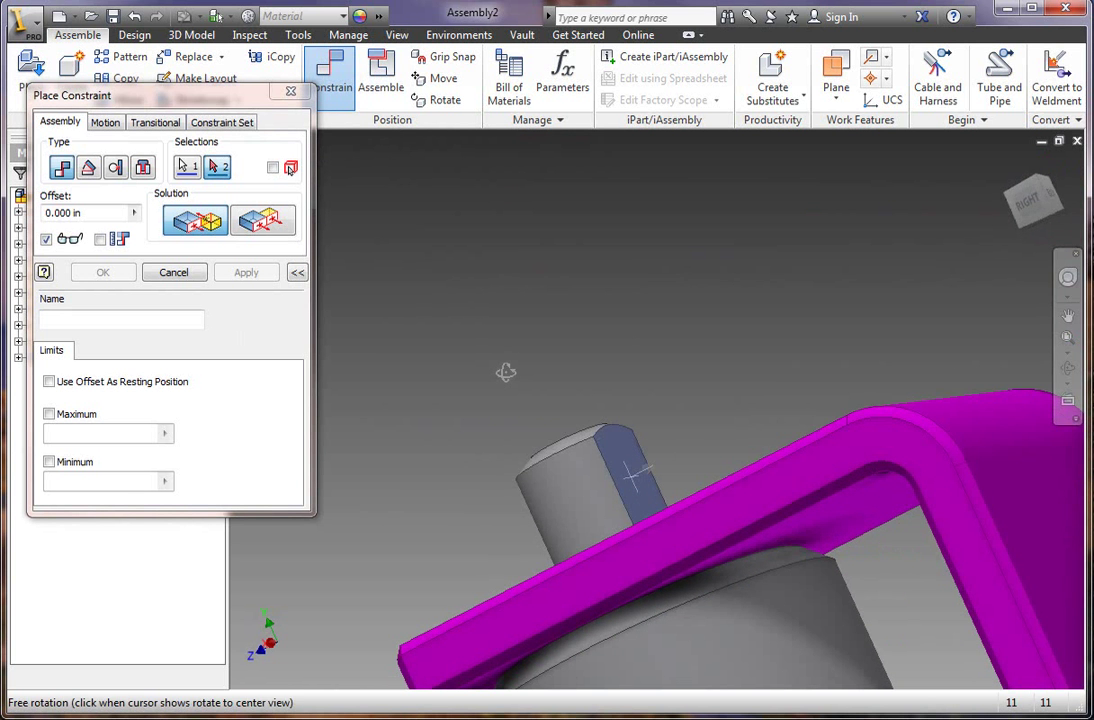
shift+middle_drag(510, 345, 415, 210)
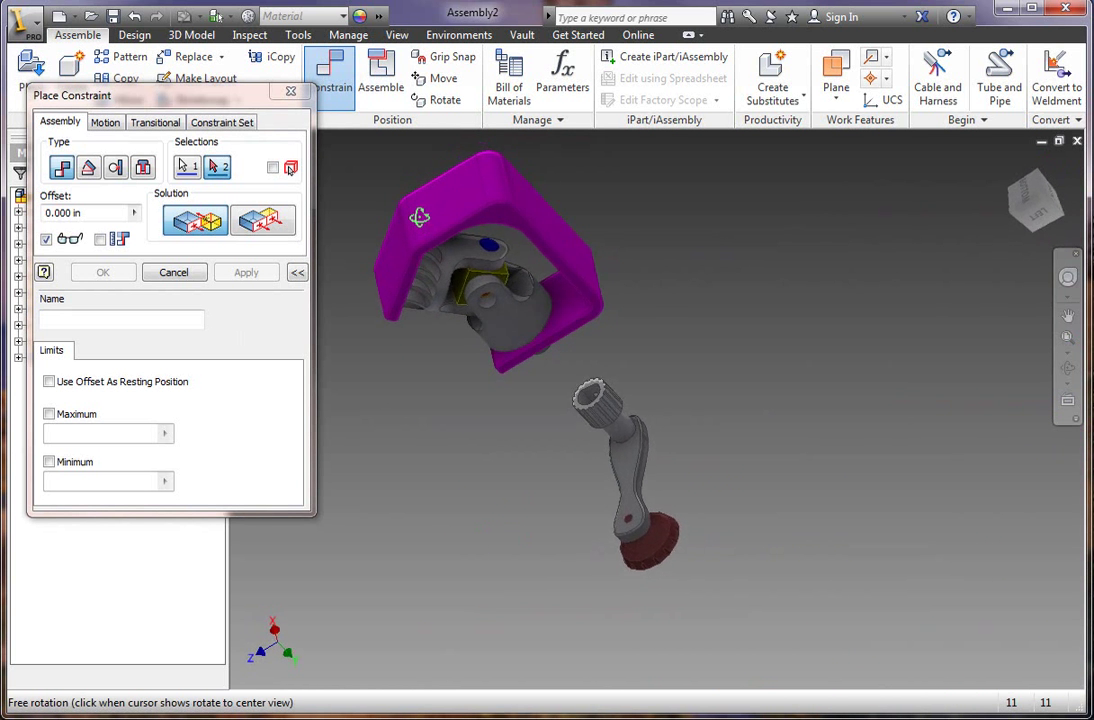
scroll(586, 374, up, 5)
click(862, 645)
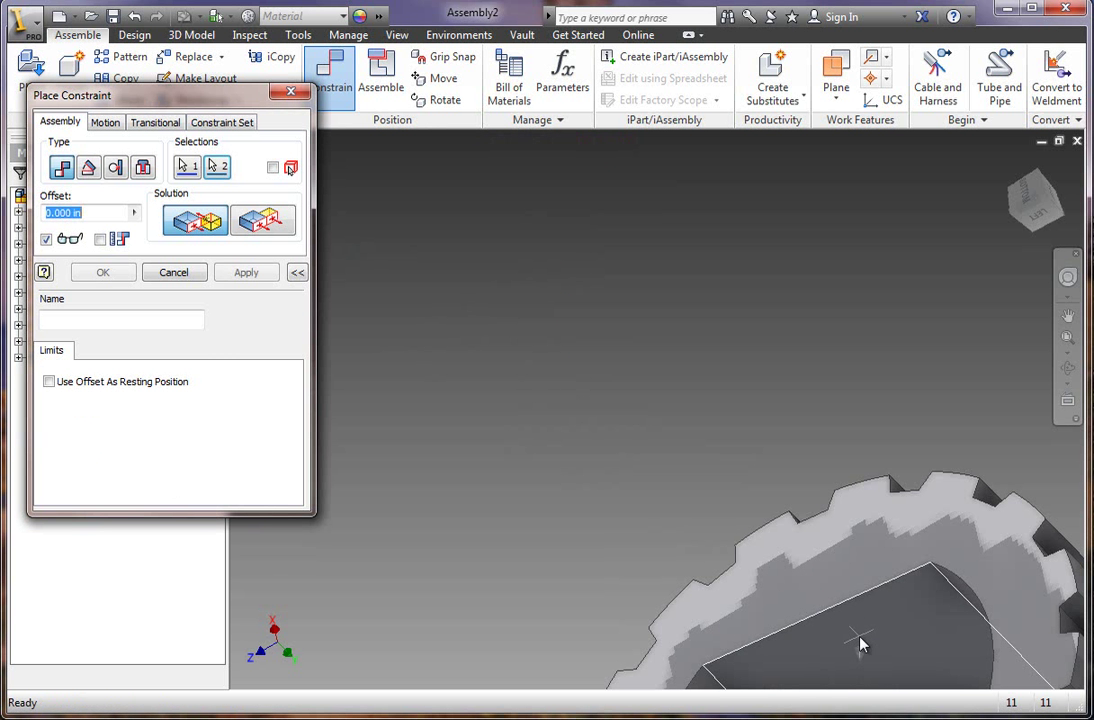
scroll(773, 502, down, 4)
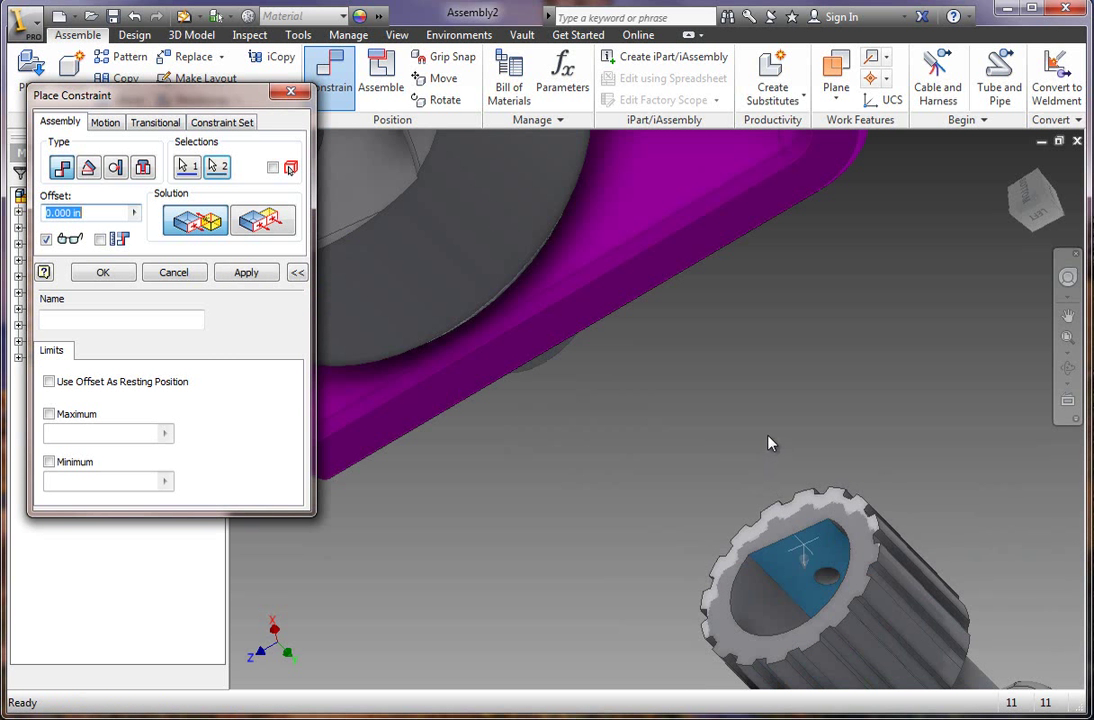
shift+middle_drag(770, 441, 690, 425)
scroll(810, 467, down, 4)
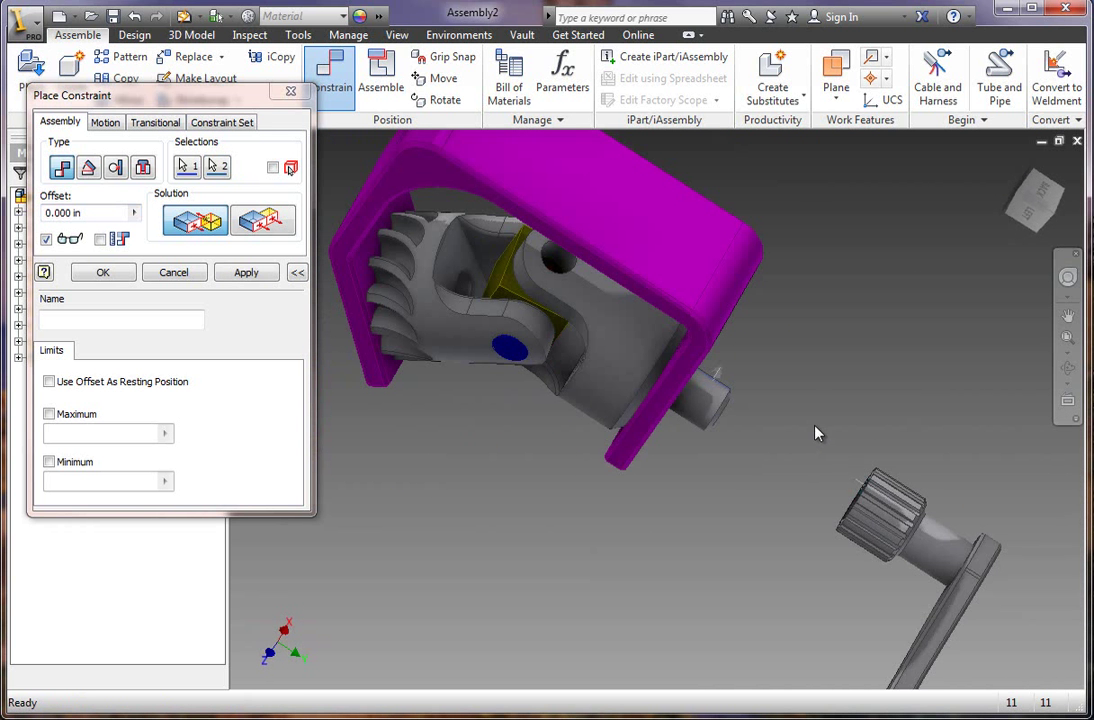
shift+middle_drag(818, 412, 850, 420)
scroll(811, 448, up, 5)
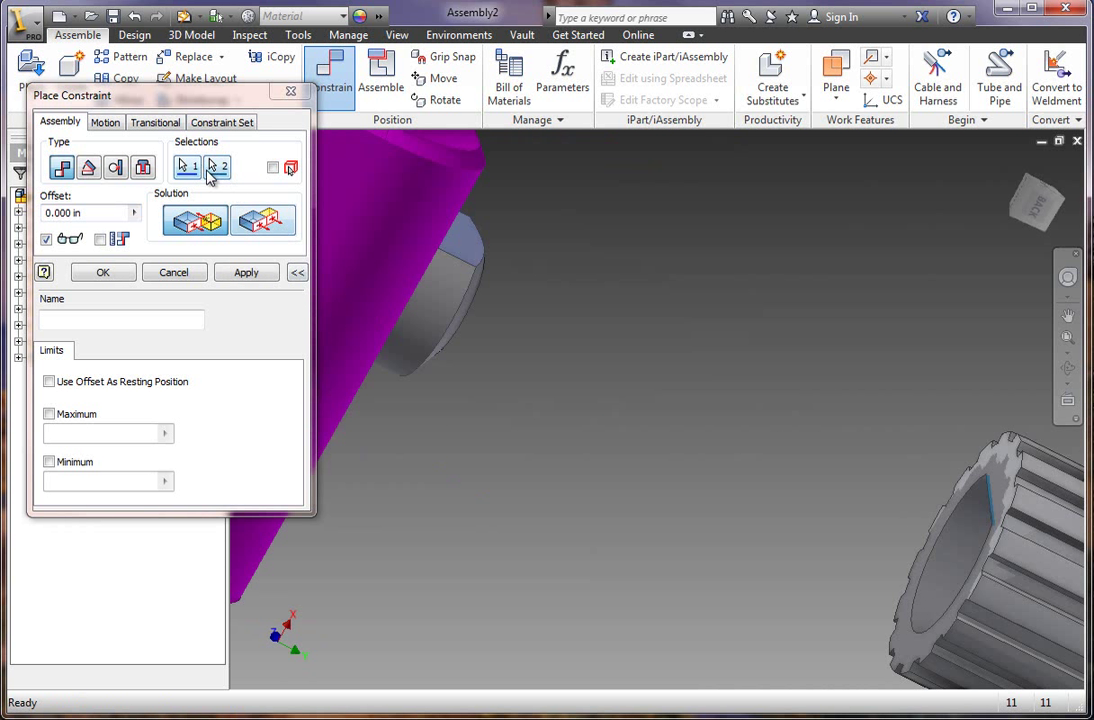
click(246, 272)
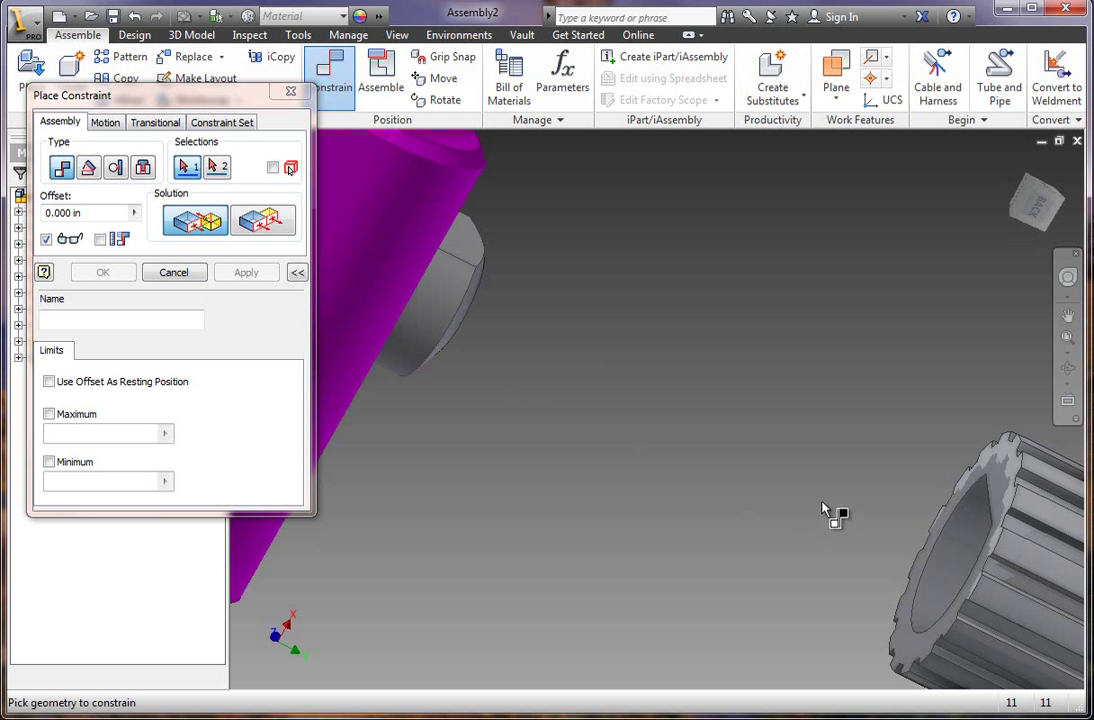
Step: Mate the crank's gear end face to the bracket's top face with a 1 mm offset
click(78, 211)
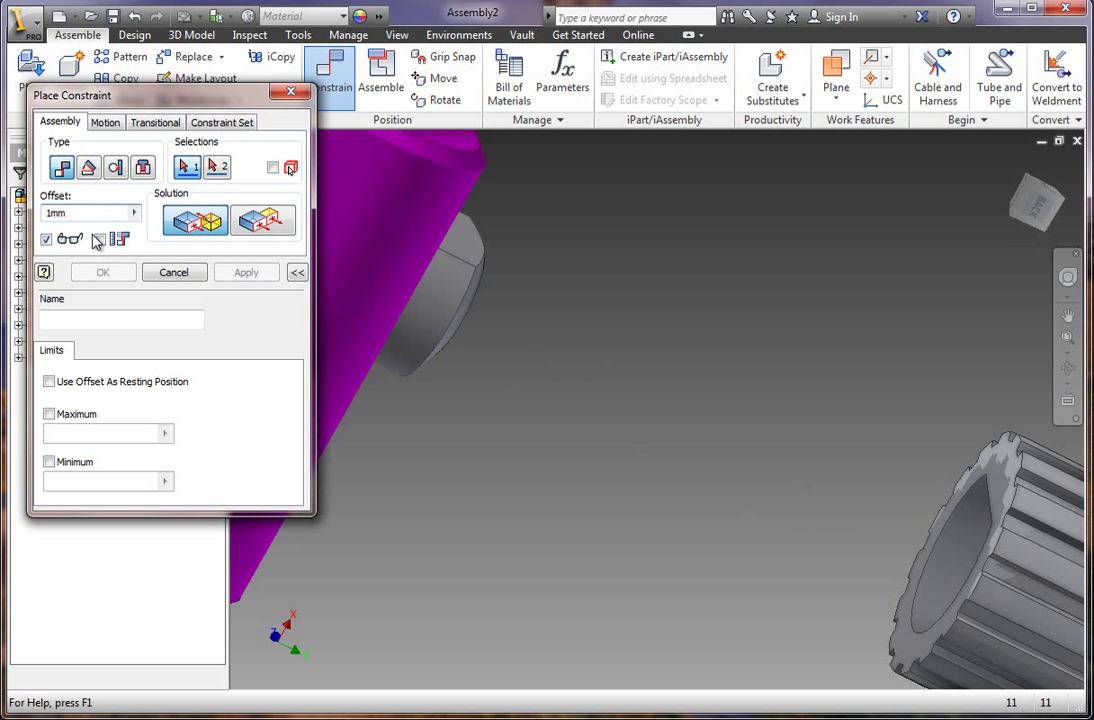
click(1004, 482)
scroll(845, 484, down, 10)
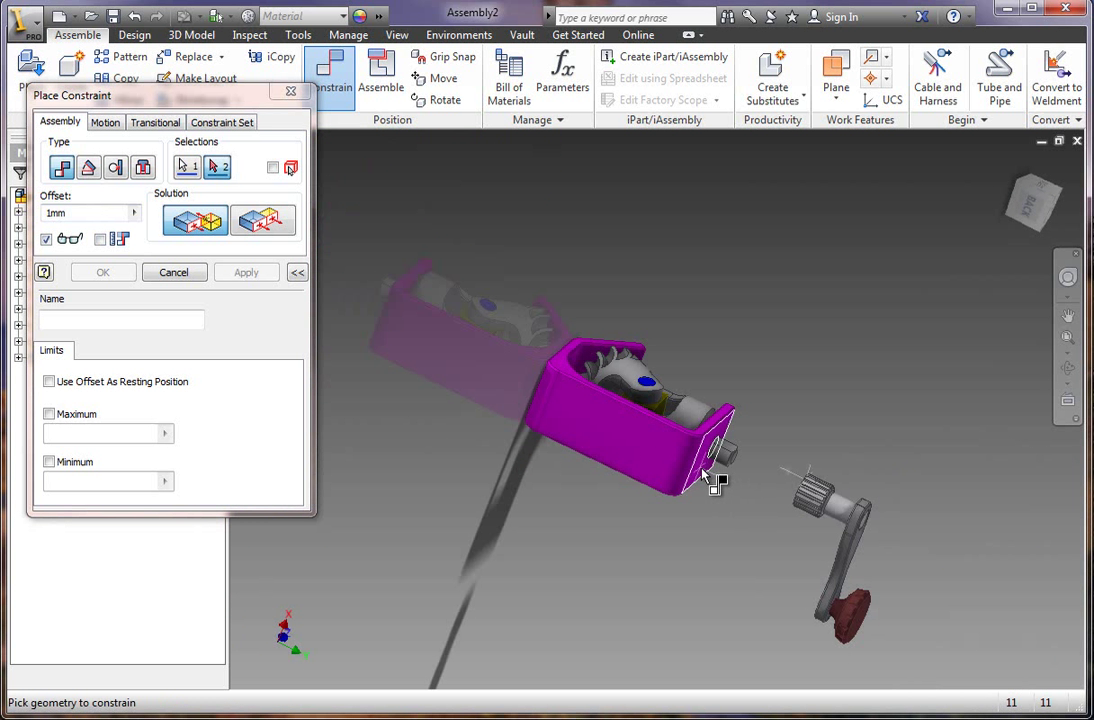
click(702, 477)
scroll(725, 465, up, 6)
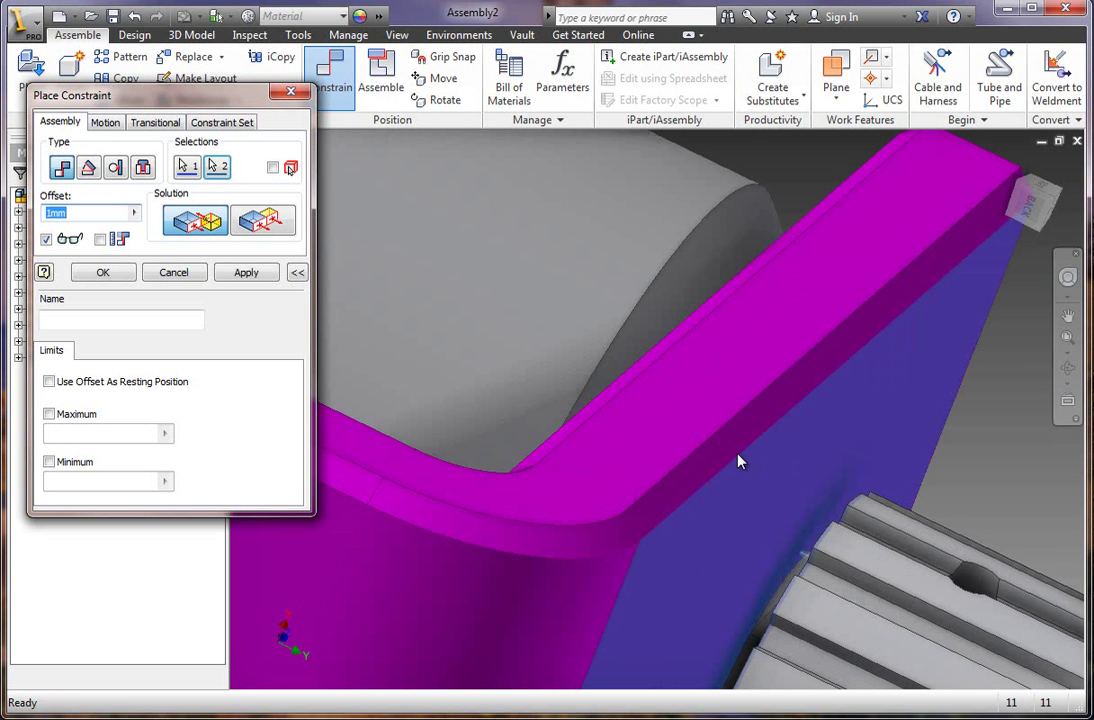
shift+middle_drag(908, 463, 820, 432)
scroll(858, 566, down, 10)
shift+middle_drag(858, 566, 303, 348)
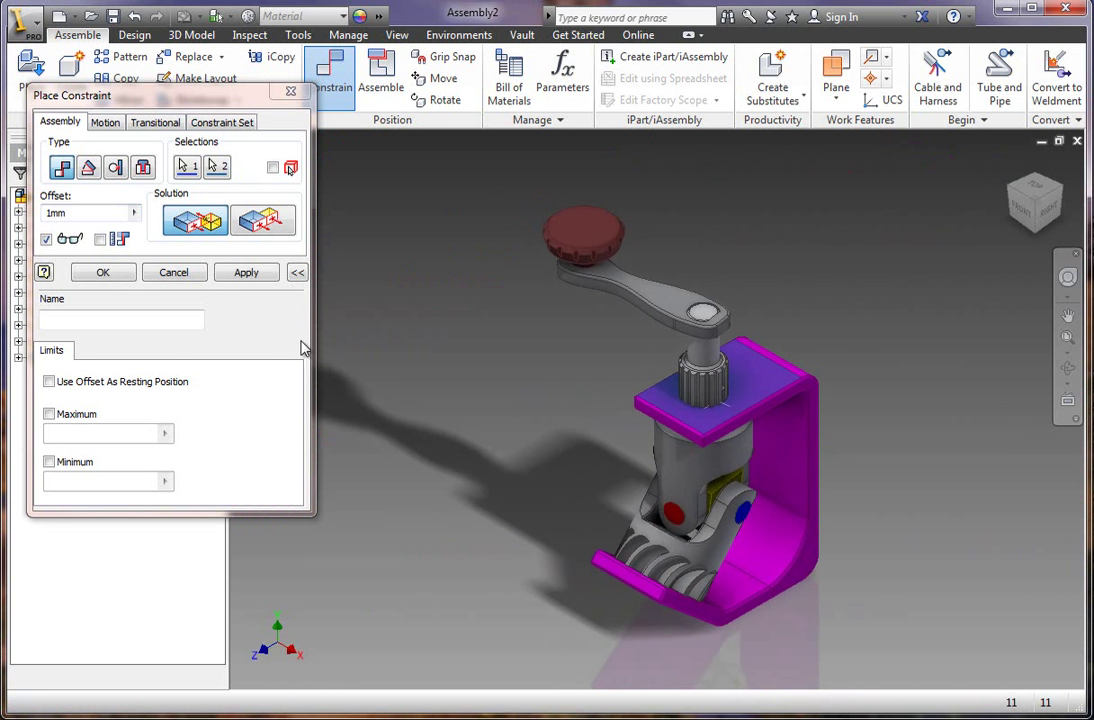
click(243, 272)
click(181, 276)
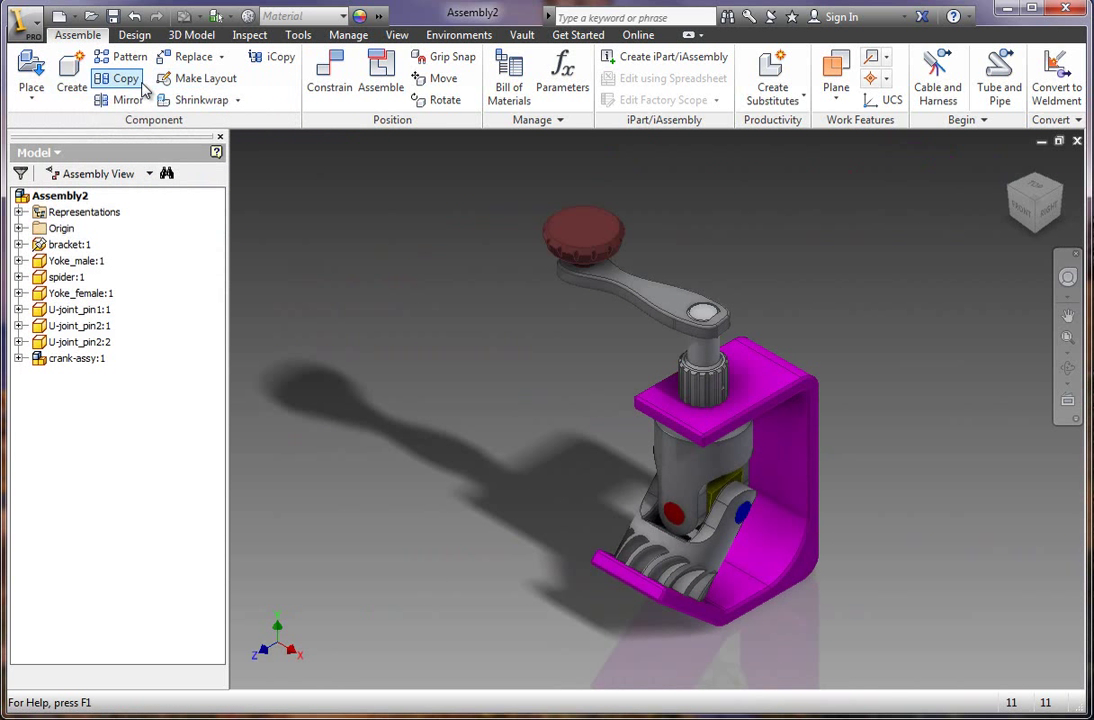
Step: Drag the crank knob around its shaft so the handle points left, then deselect
drag(583, 238, 560, 310)
click(892, 305)
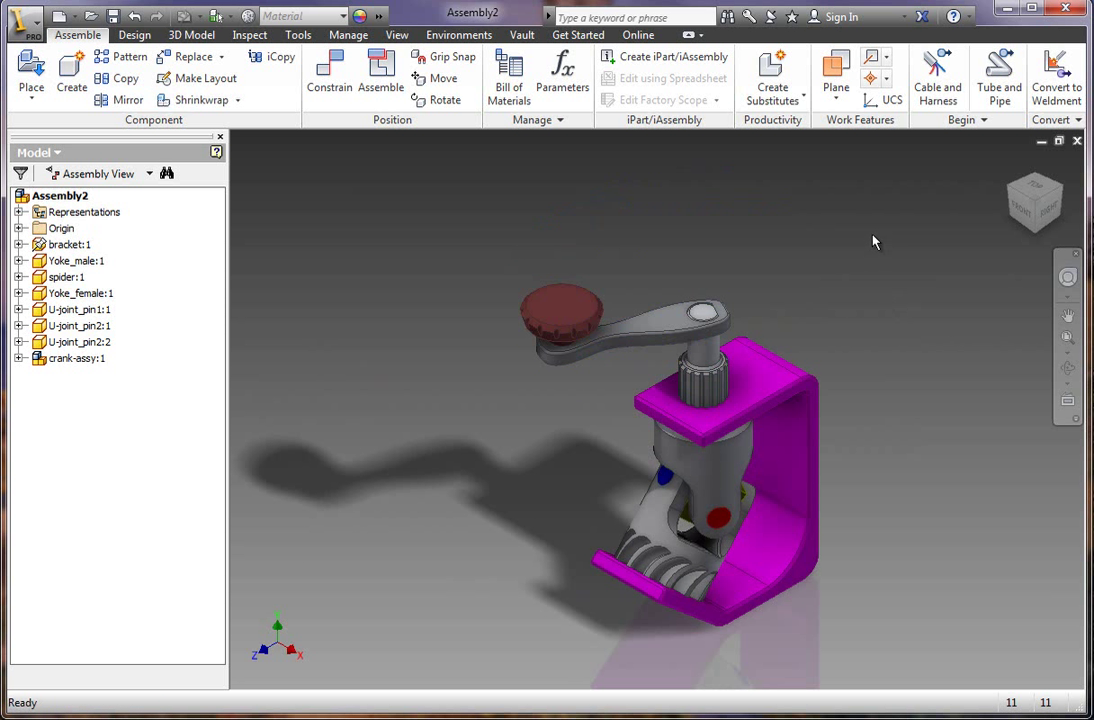